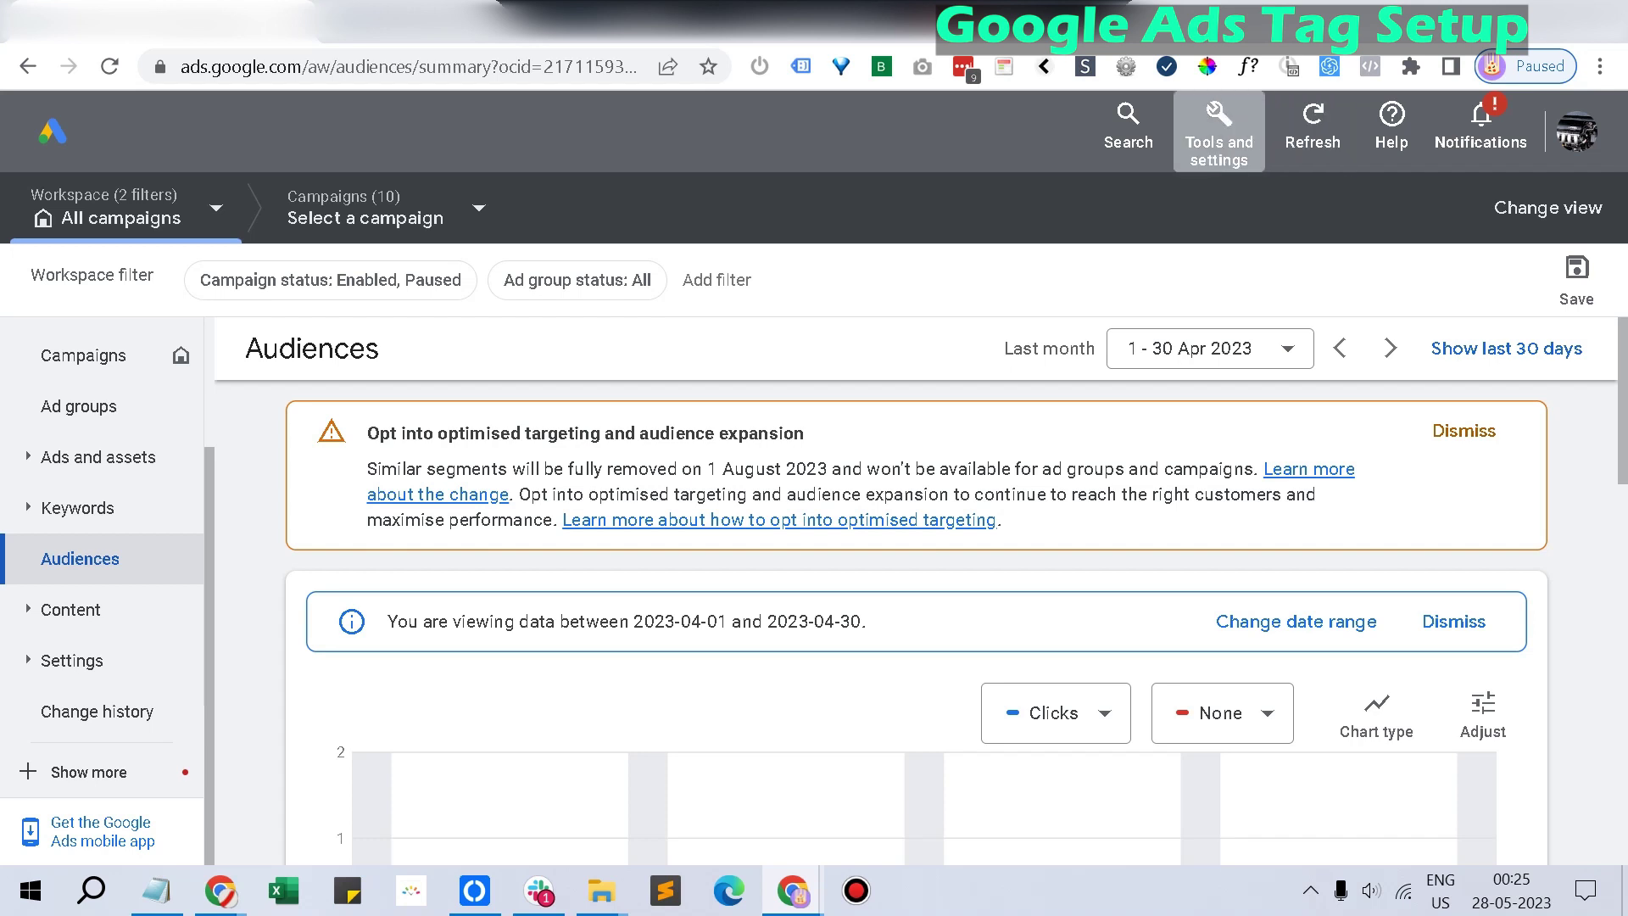
# Open the account's Google tag setup and bring up its installation instructions.
pyautogui.click(1218, 131)
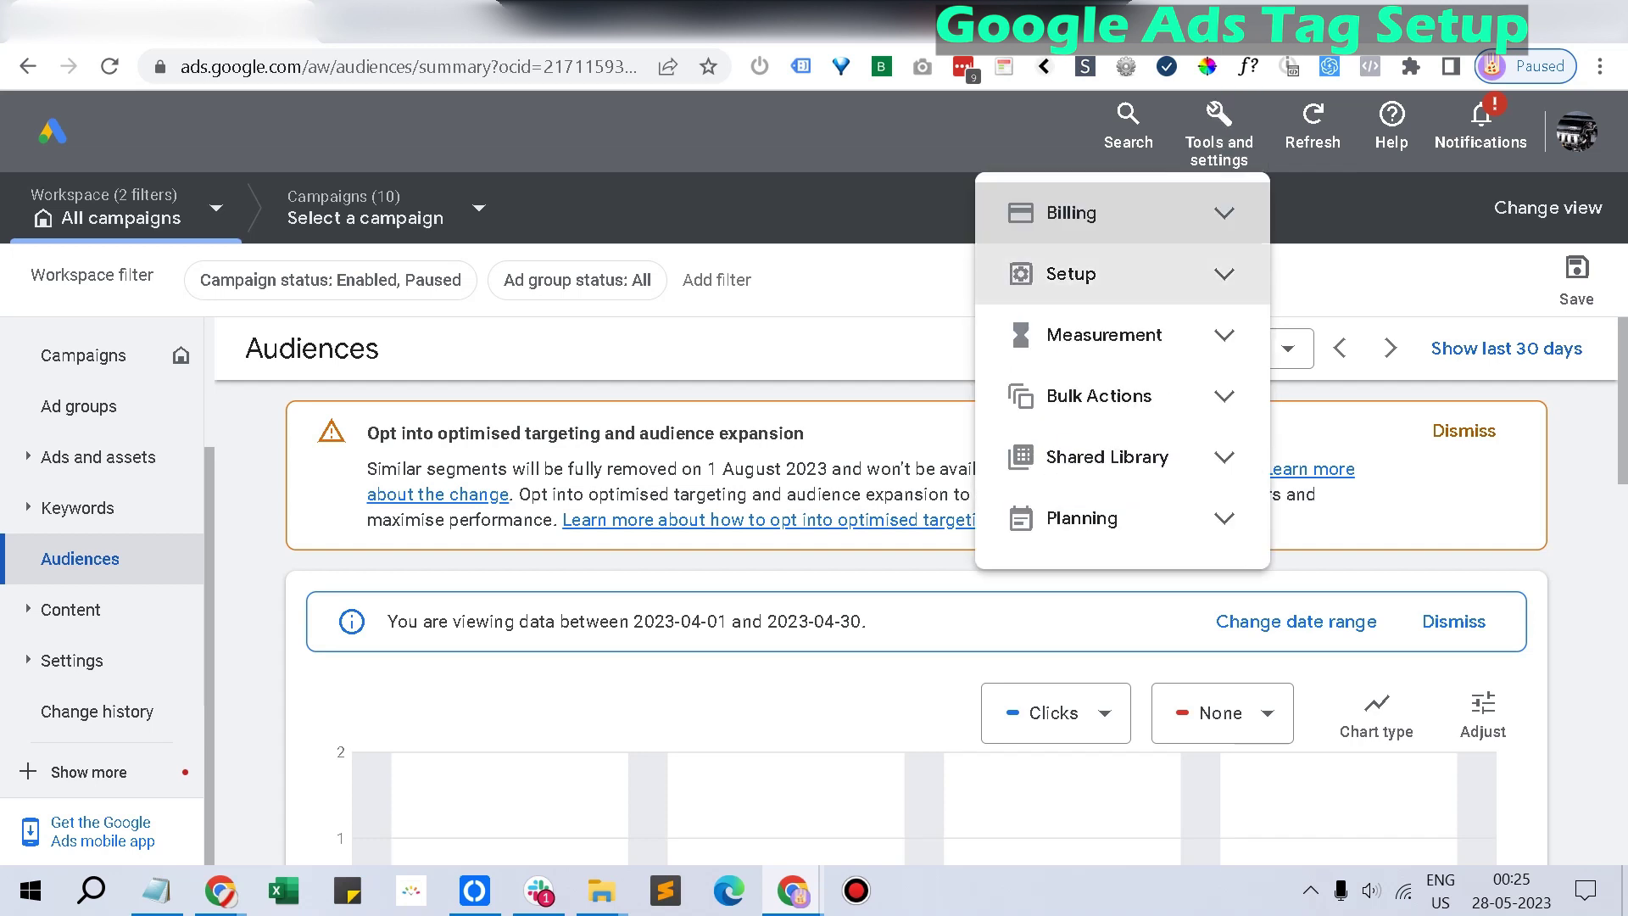
pyautogui.click(1063, 270)
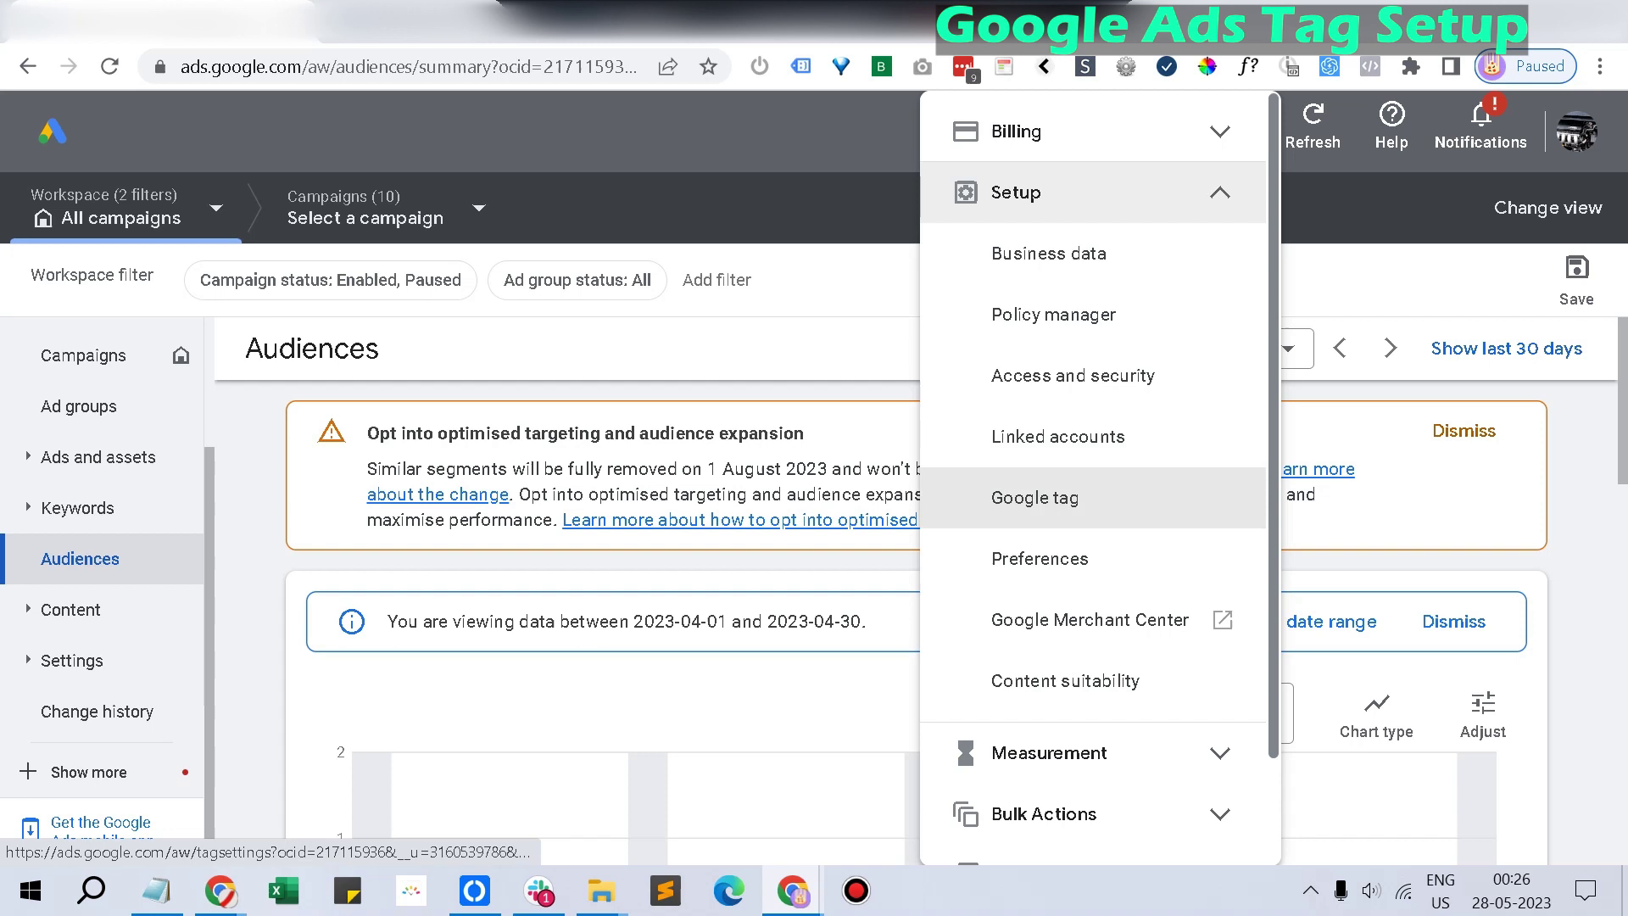
pyautogui.click(1034, 497)
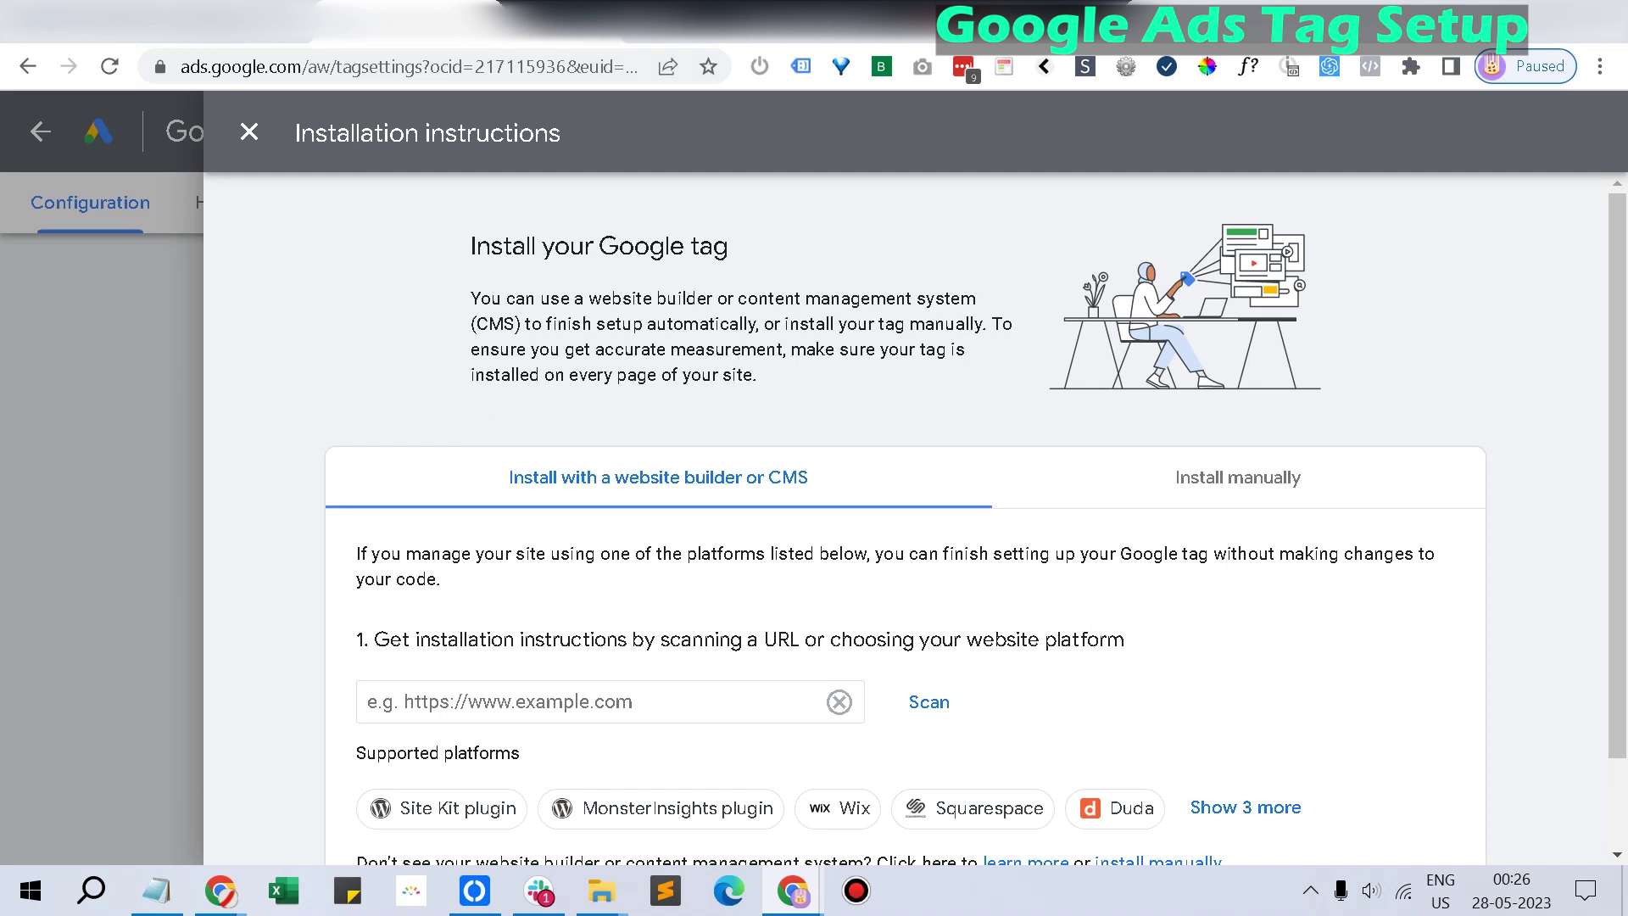
pyautogui.press('Escape')
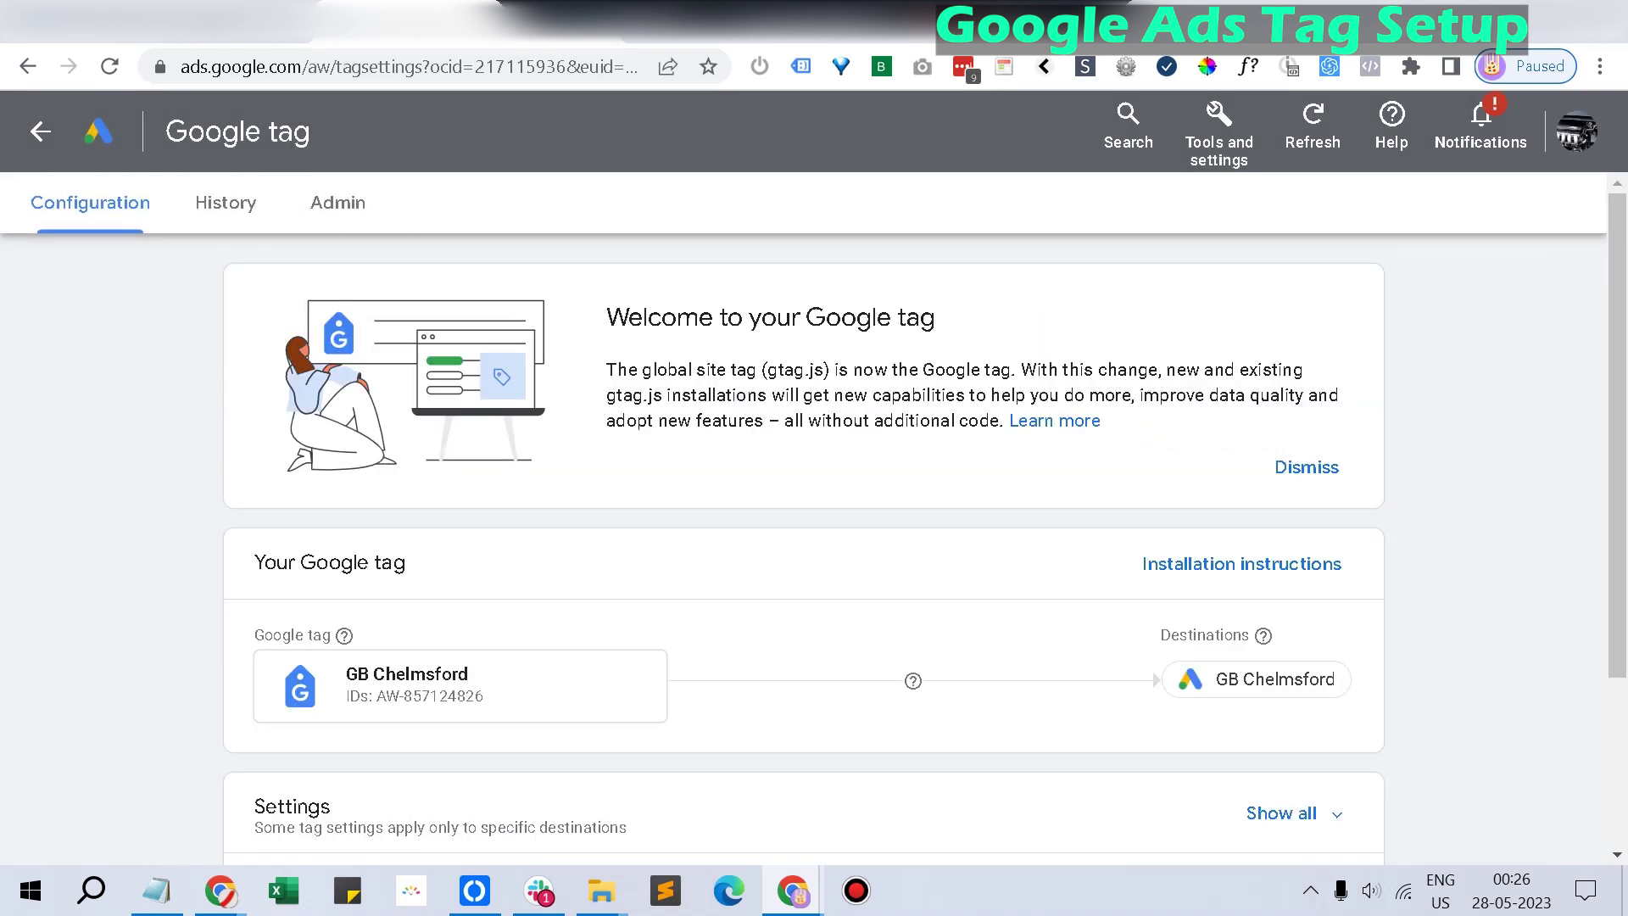
pyautogui.click(1240, 563)
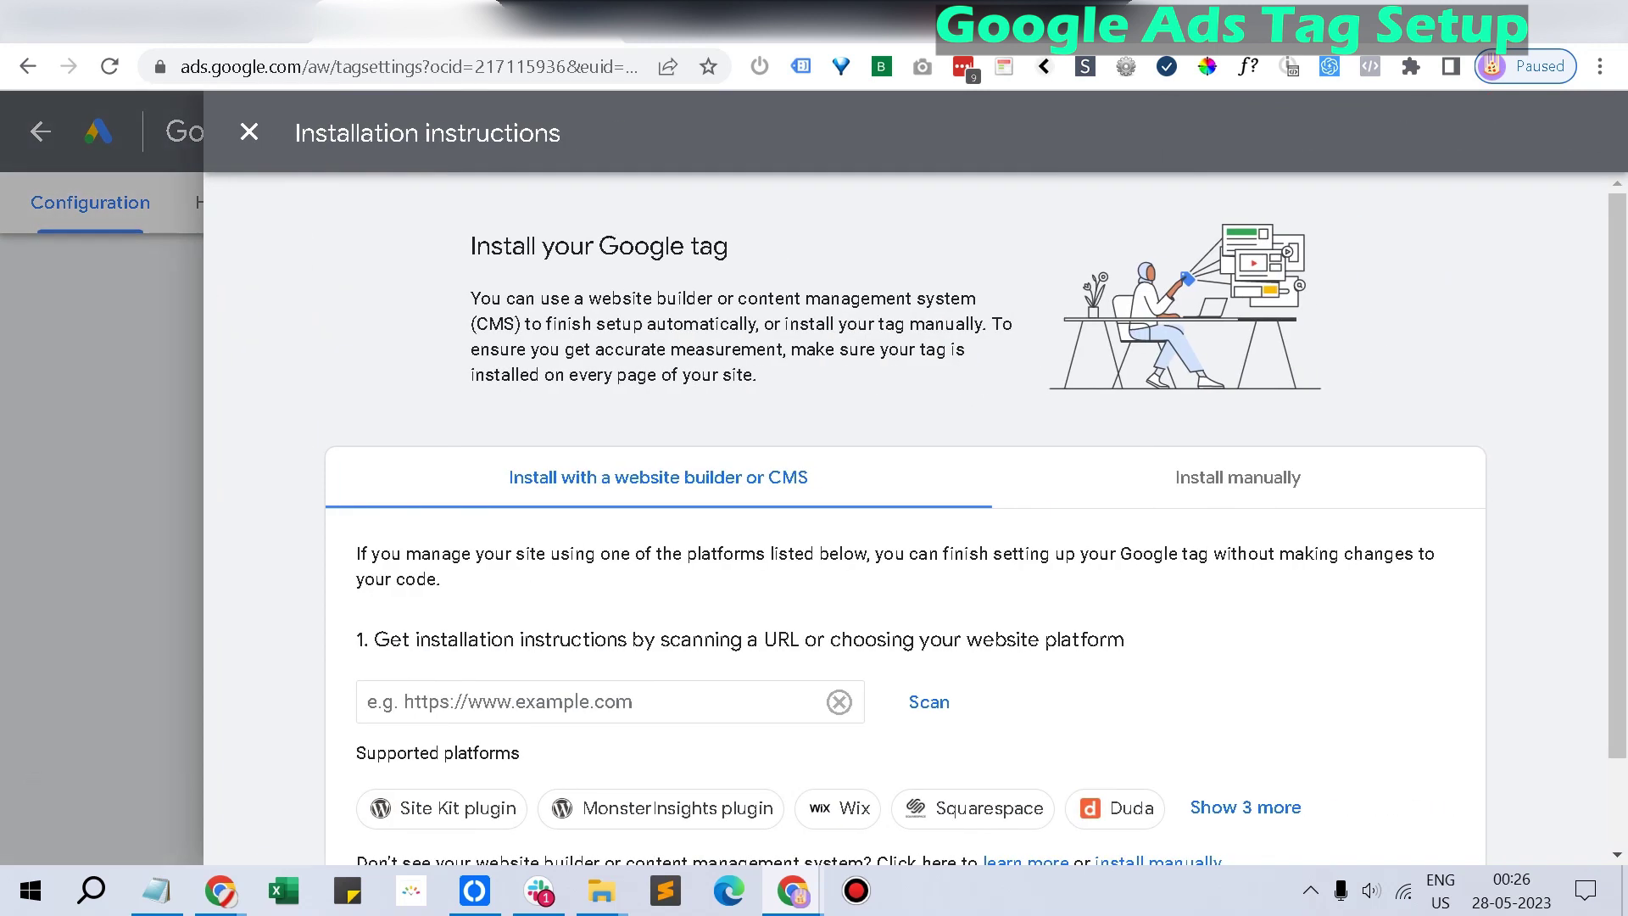
# Show the manual installation option and copy the full Google tag (gtag.js) snippet.
pyautogui.scroll(-2, 905, 508)
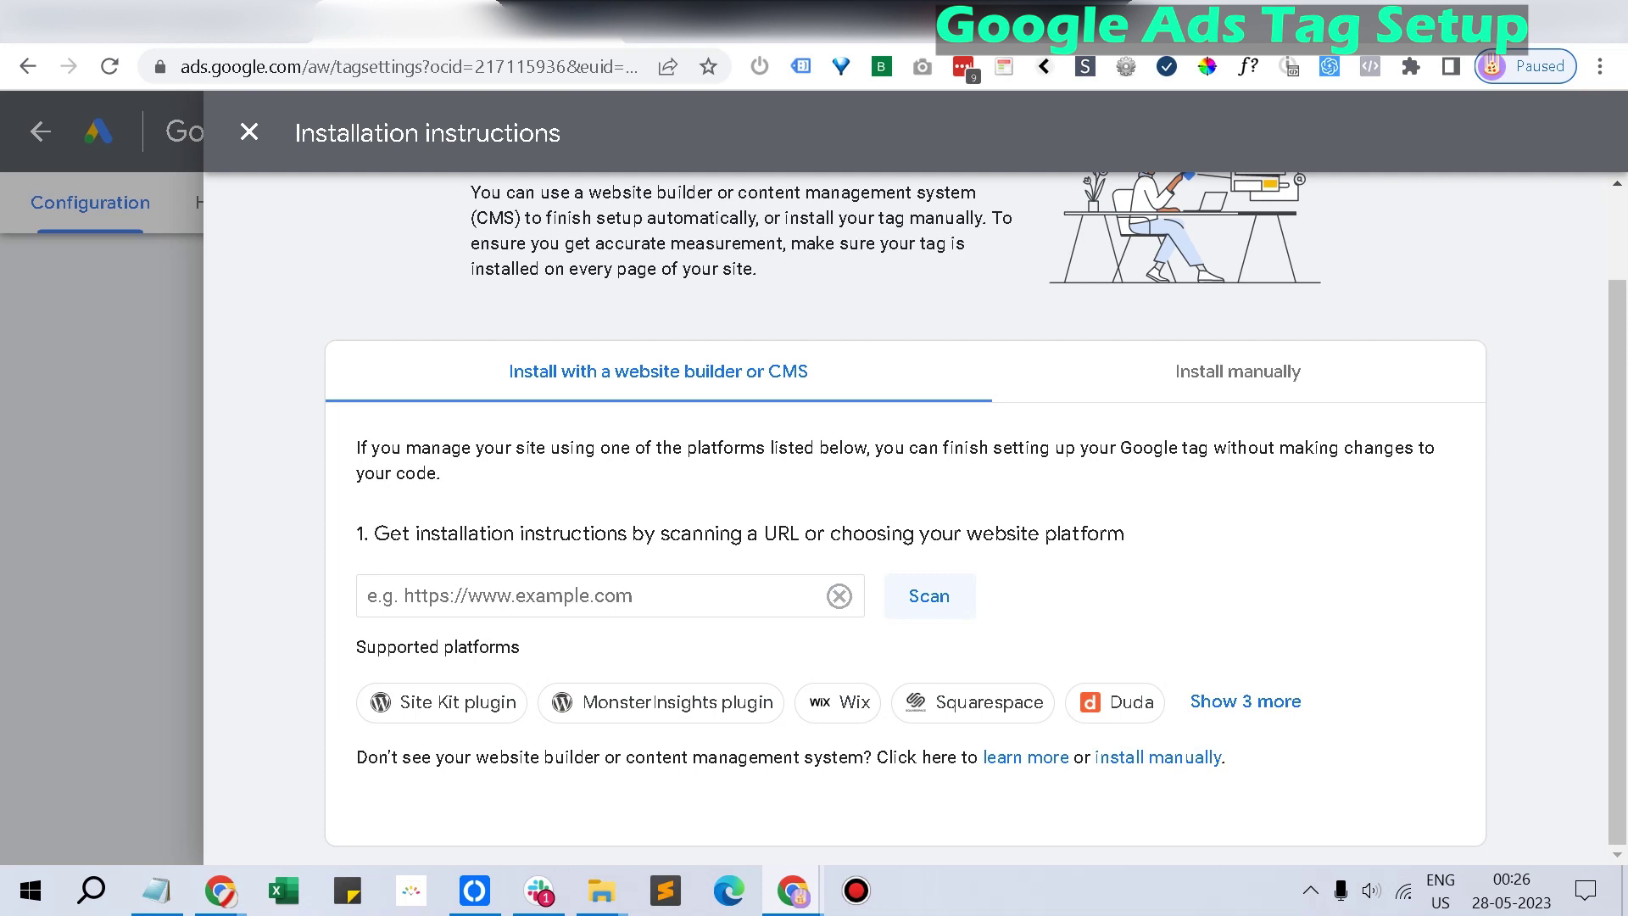
pyautogui.click(1238, 371)
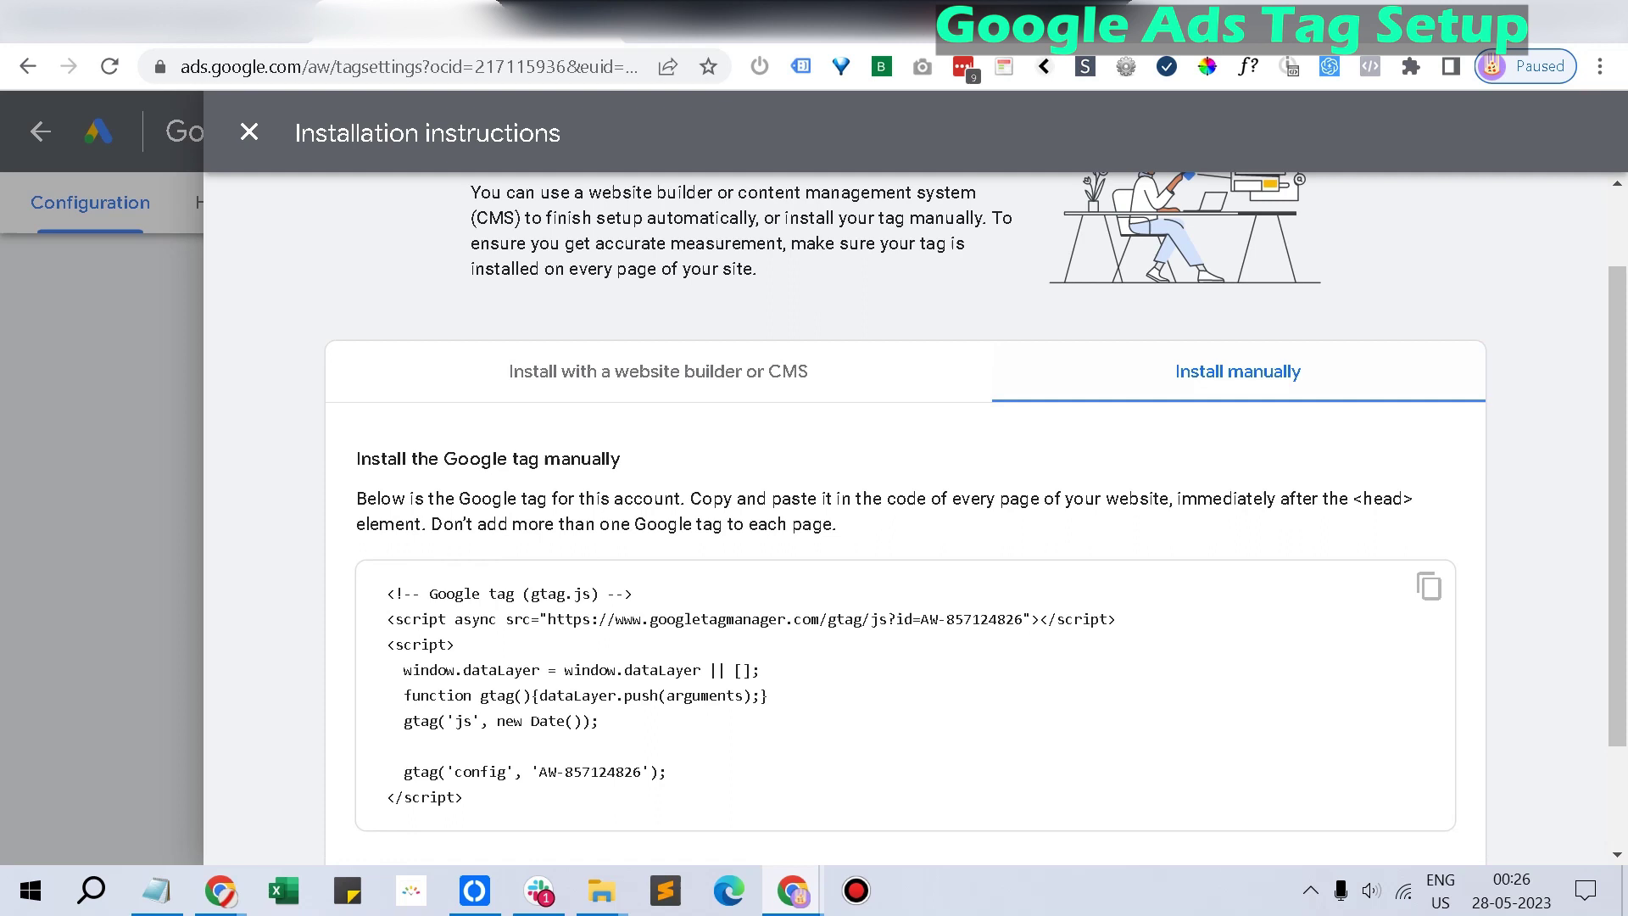
pyautogui.scroll(-2, 905, 509)
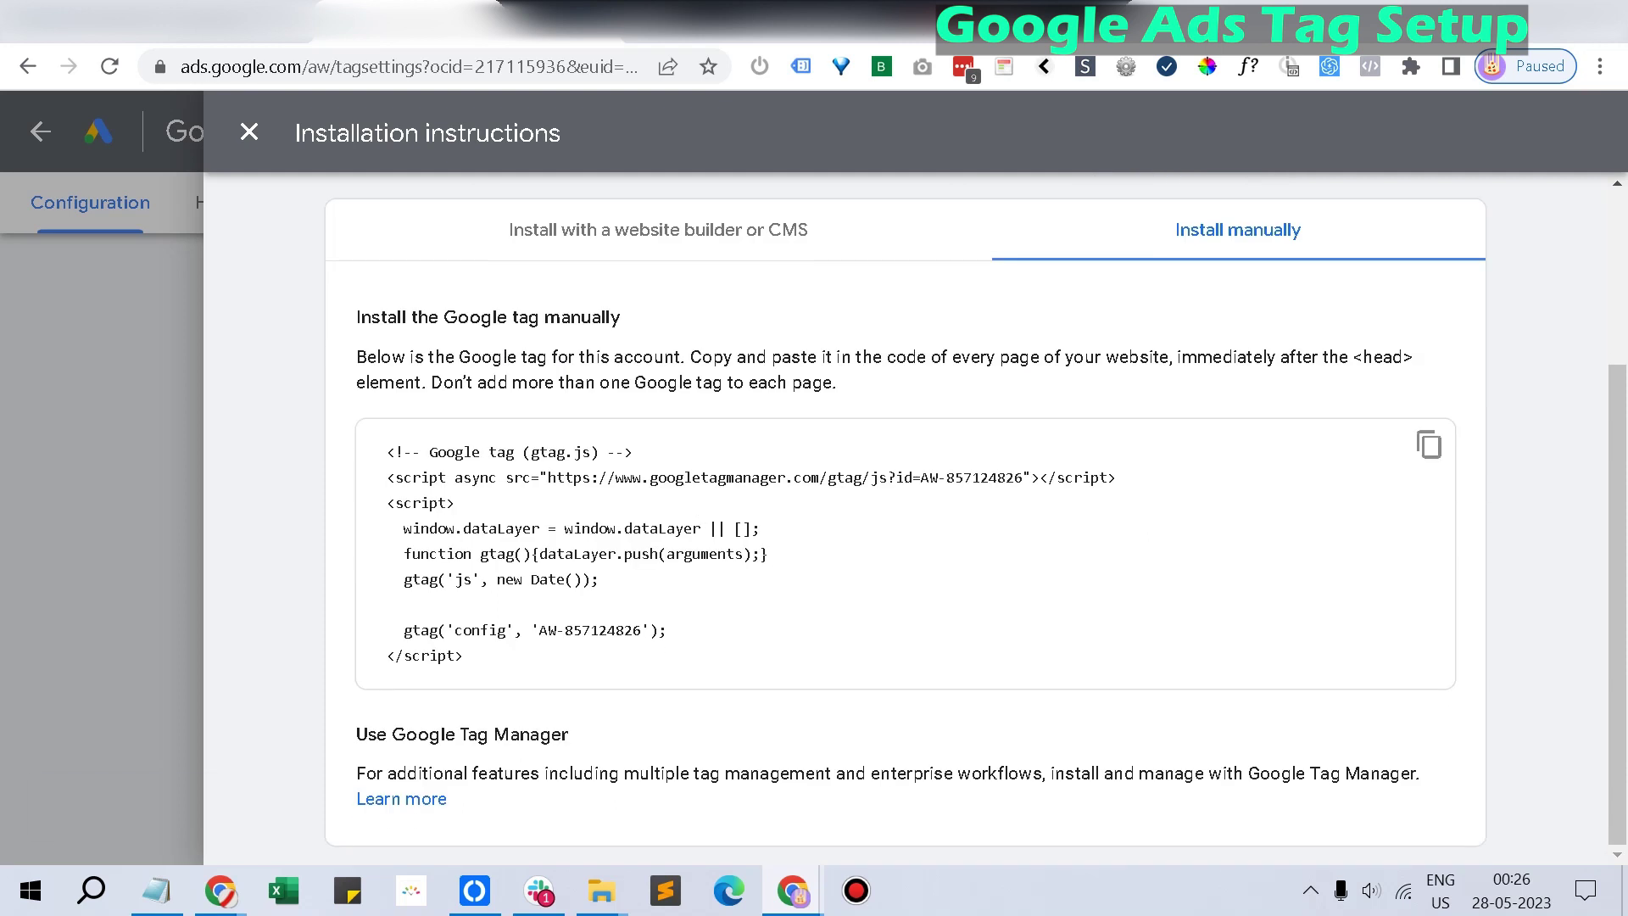
pyautogui.click(1429, 444)
# Switch to the GoHighLevel window, open the min funnel's settings and enlarge the head tracking code box.
pyautogui.moveTo(221, 890)
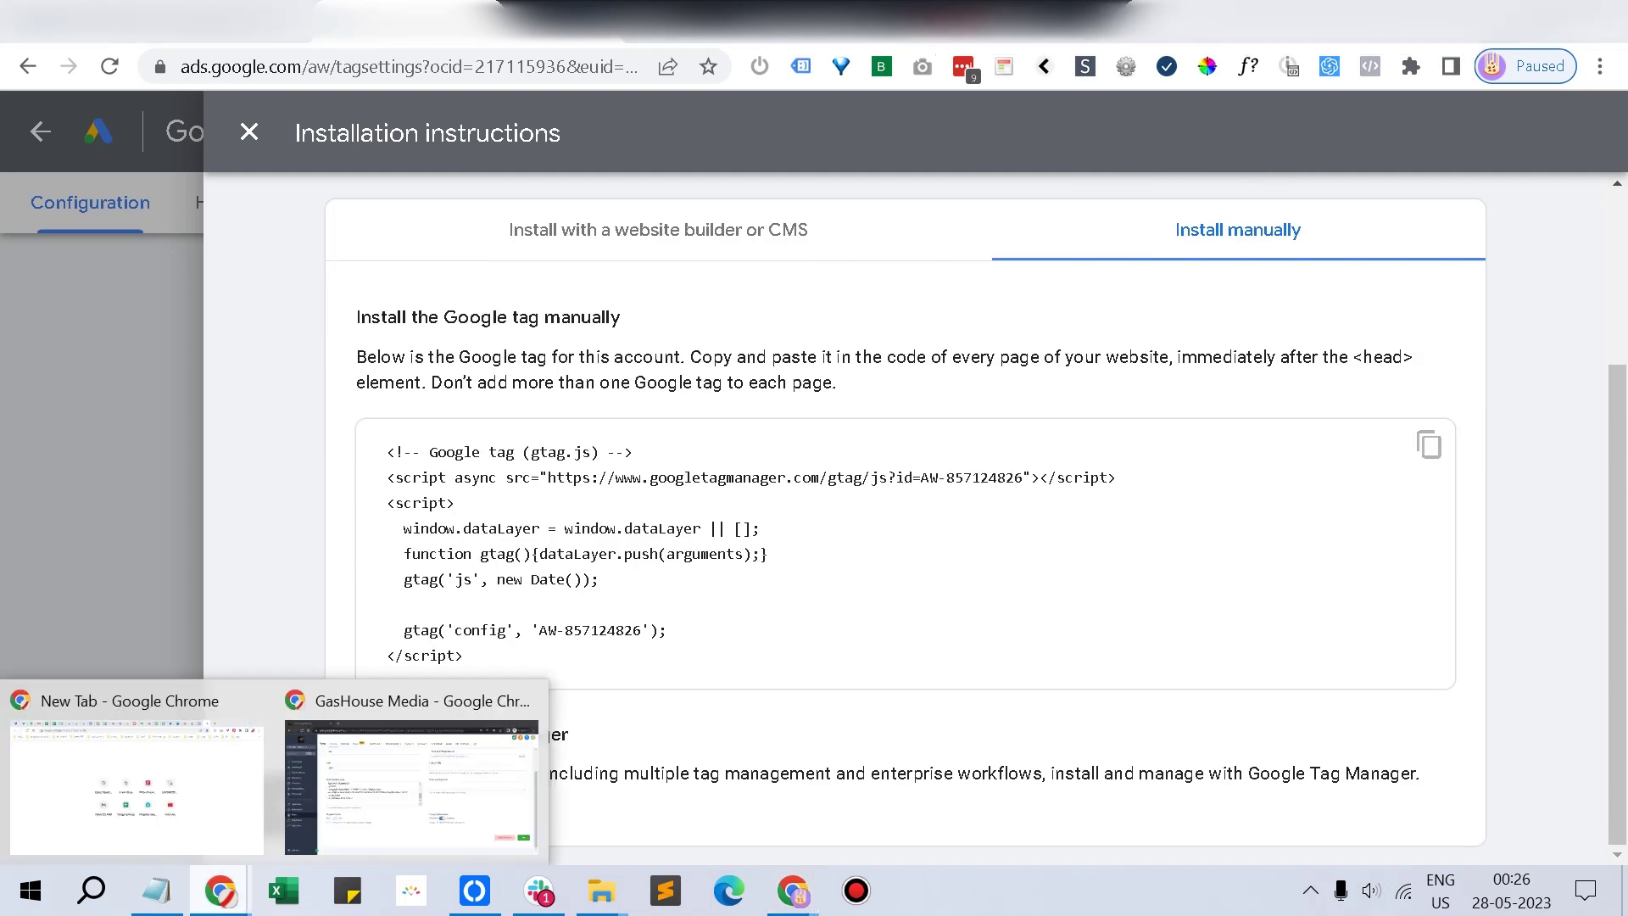
pyautogui.click(425, 792)
pyautogui.scroll(3, 562, 471)
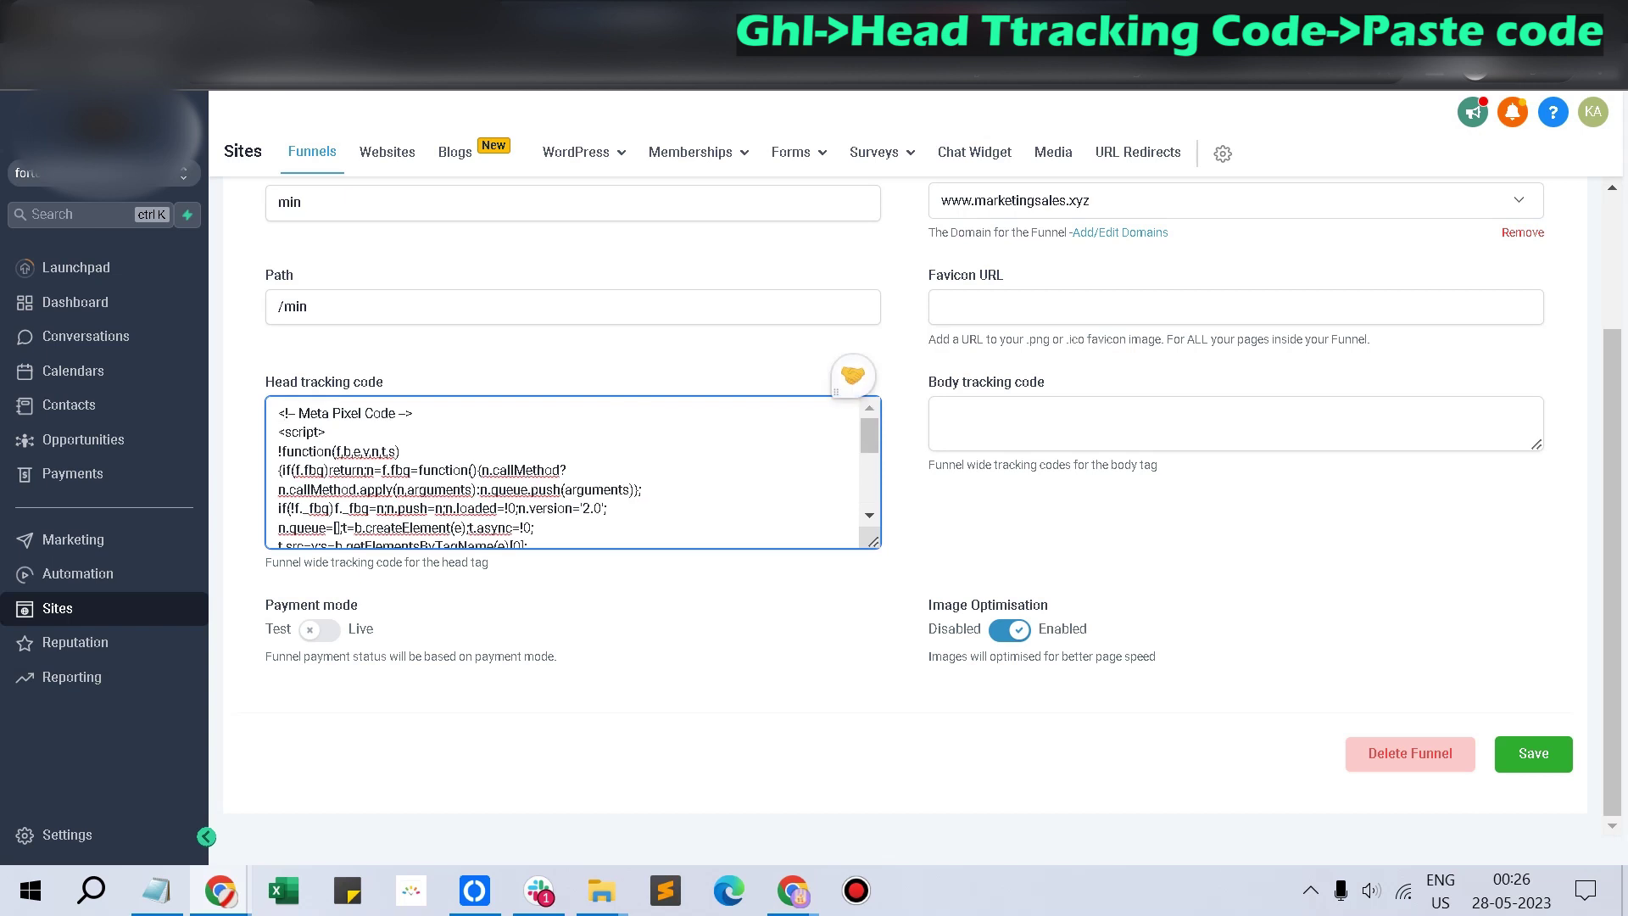
pyautogui.scroll(-2, 562, 472)
pyautogui.scroll(2, 905, 509)
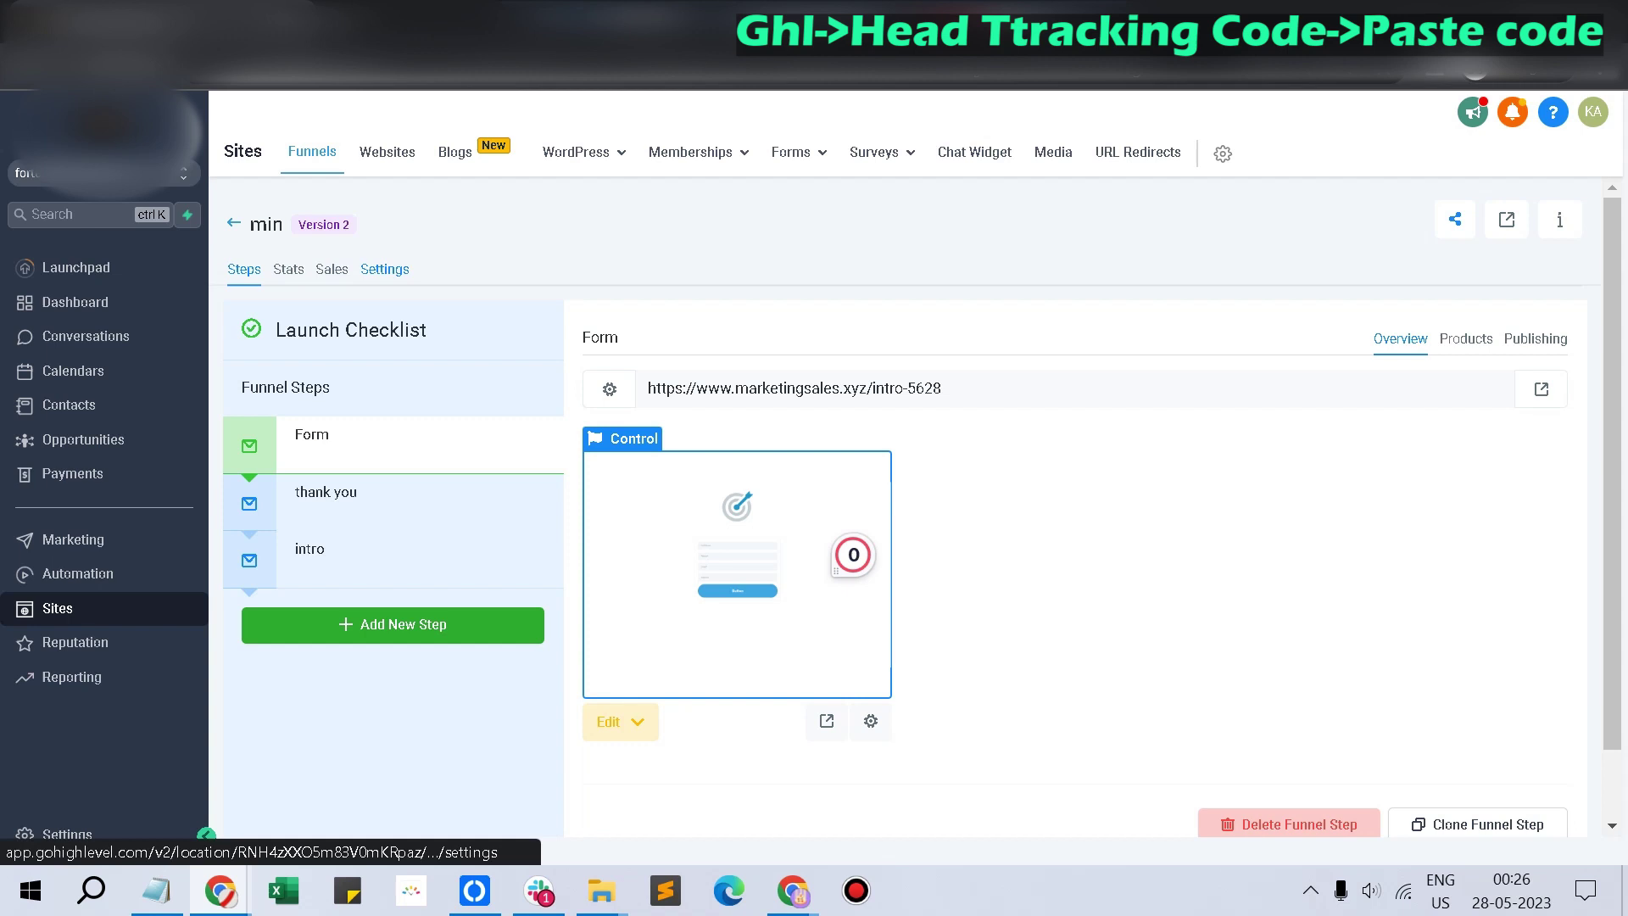
pyautogui.click(384, 269)
pyautogui.scroll(-1, 904, 508)
pyautogui.moveTo(873, 542); pyautogui.dragTo(873, 712)
pyautogui.scroll(-2, 562, 605)
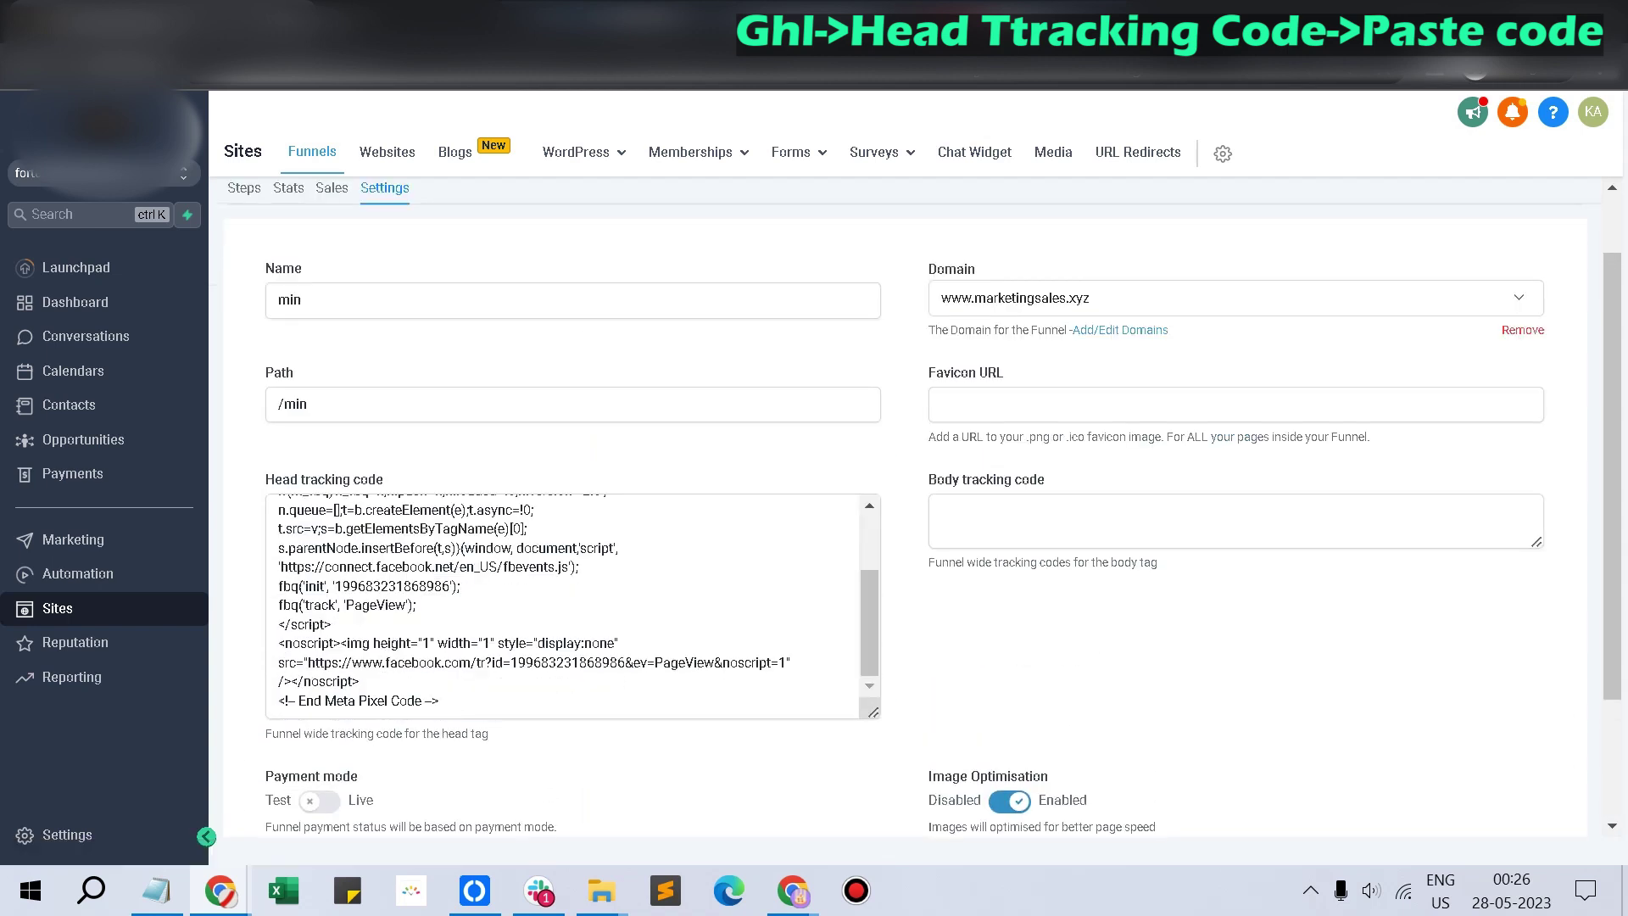
pyautogui.moveTo(873, 712); pyautogui.dragTo(873, 808)
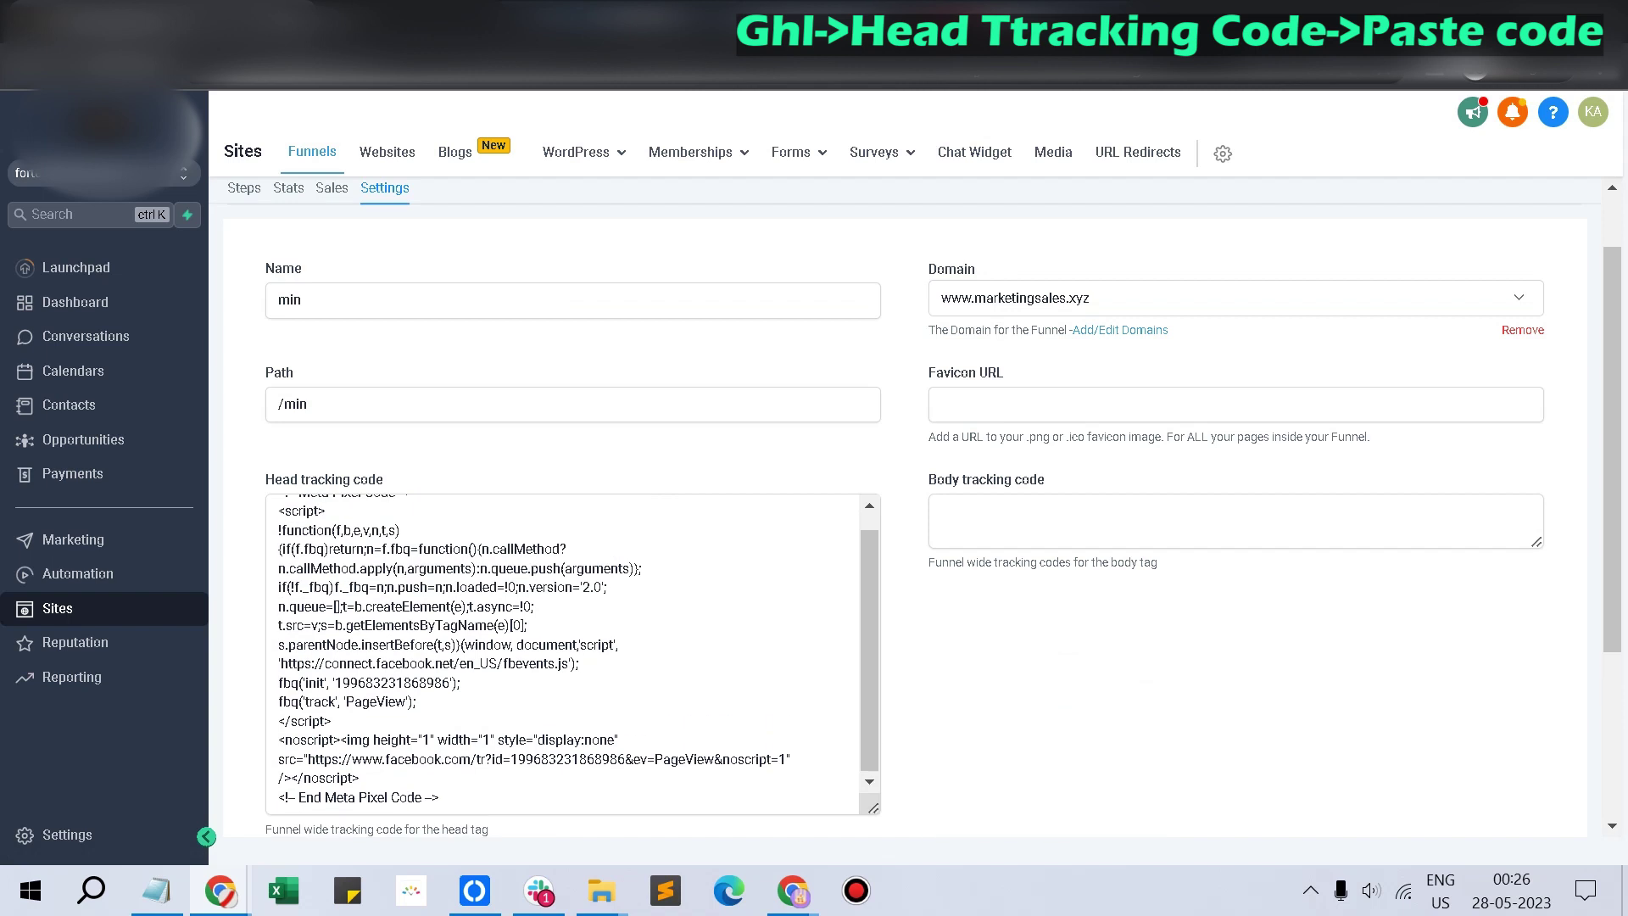
# Paste the copied Google tag below the Meta Pixel code in the head tracking code and save the funnel settings.
pyautogui.scroll(-3, 905, 508)
pyautogui.click(438, 530)
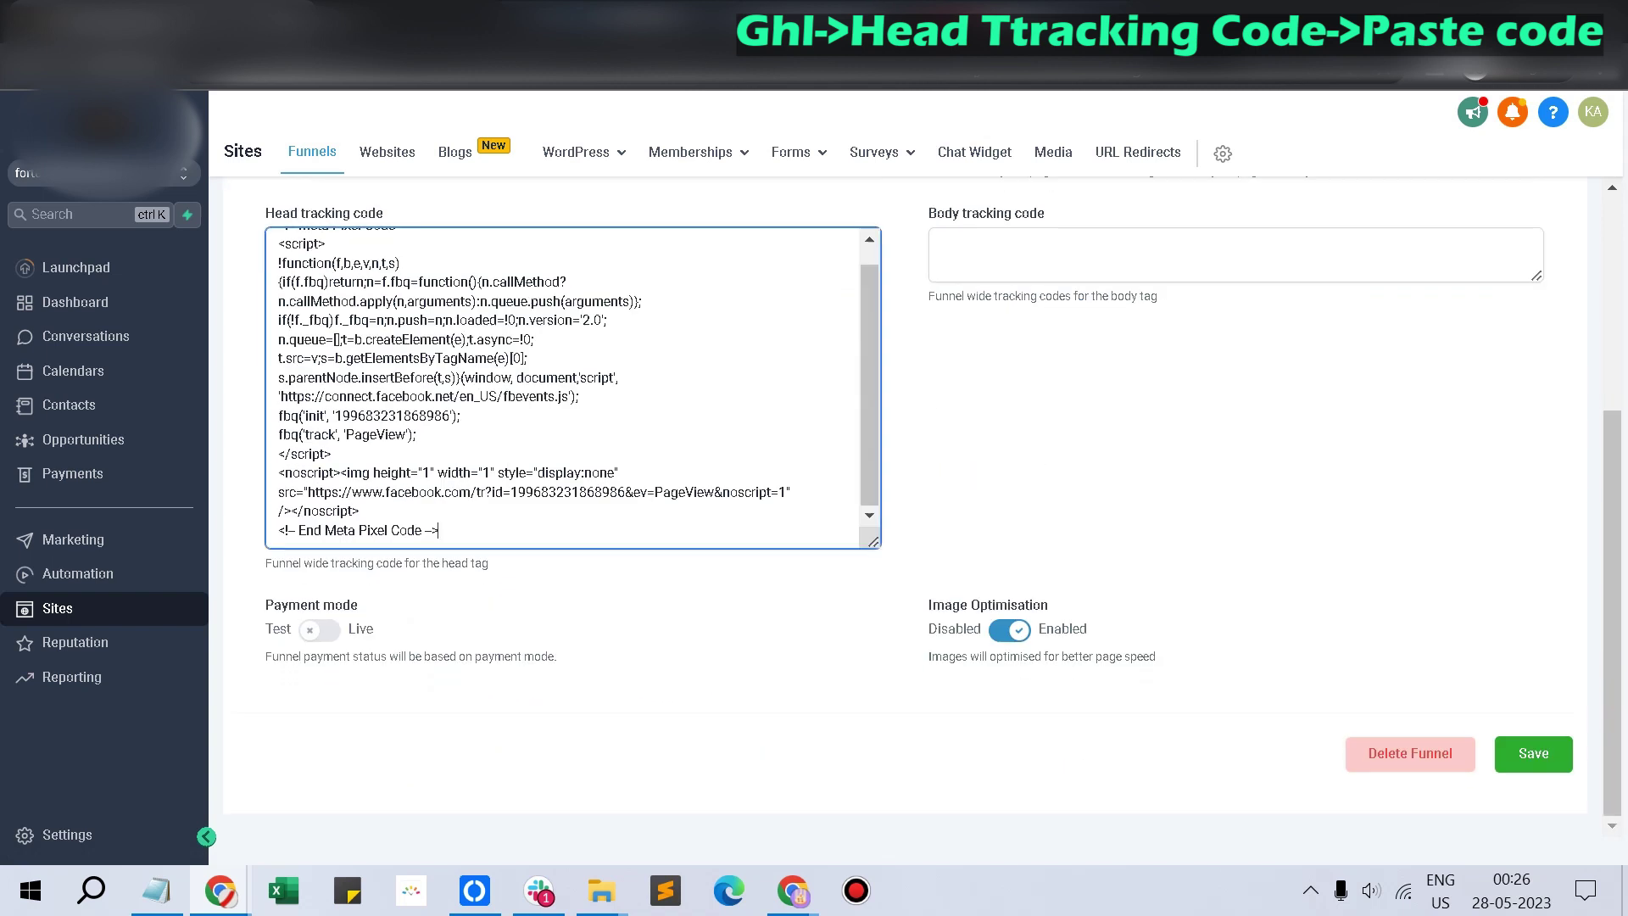
pyautogui.press('Return')
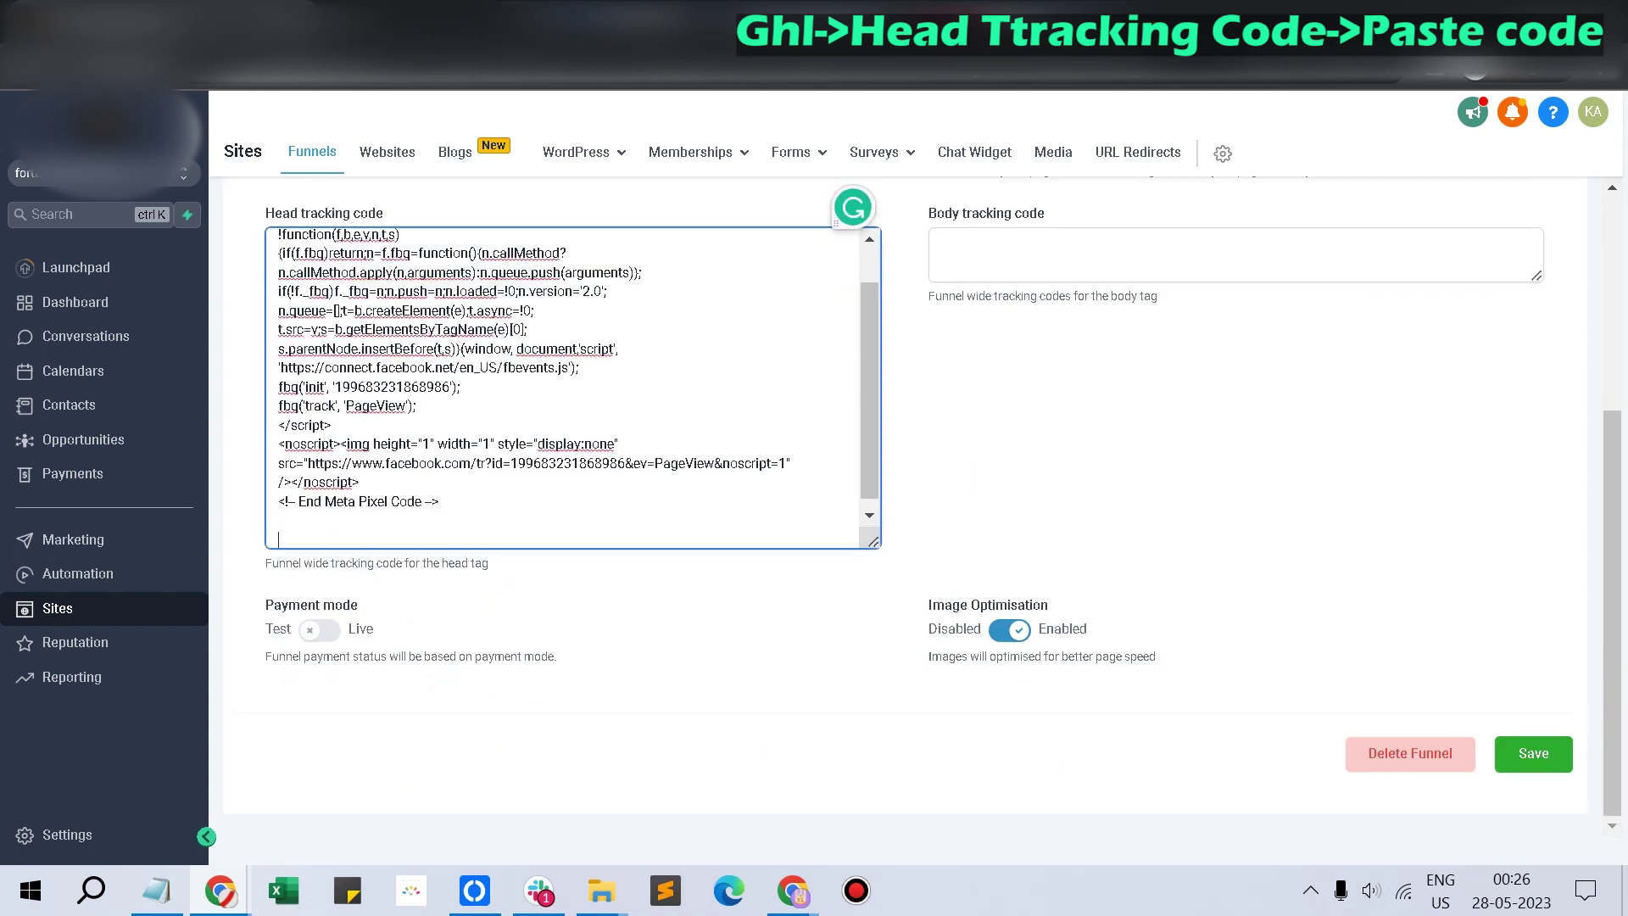
pyautogui.hotkey('ctrl', 'v')
pyautogui.scroll(5, 573, 450)
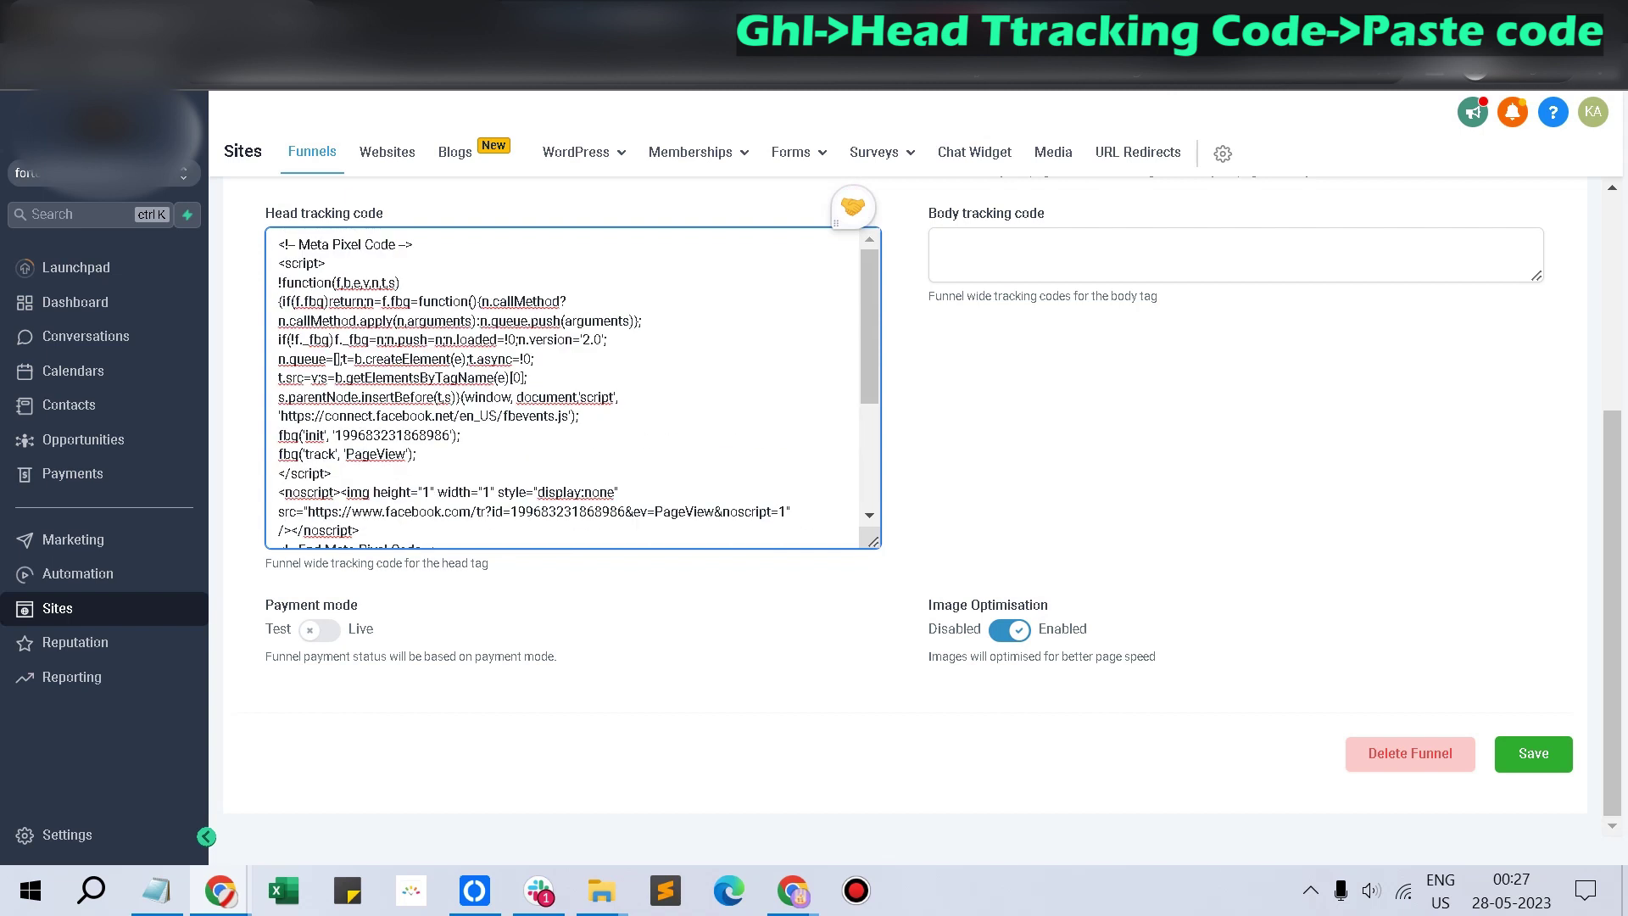
pyautogui.scroll(-5, 856, 332)
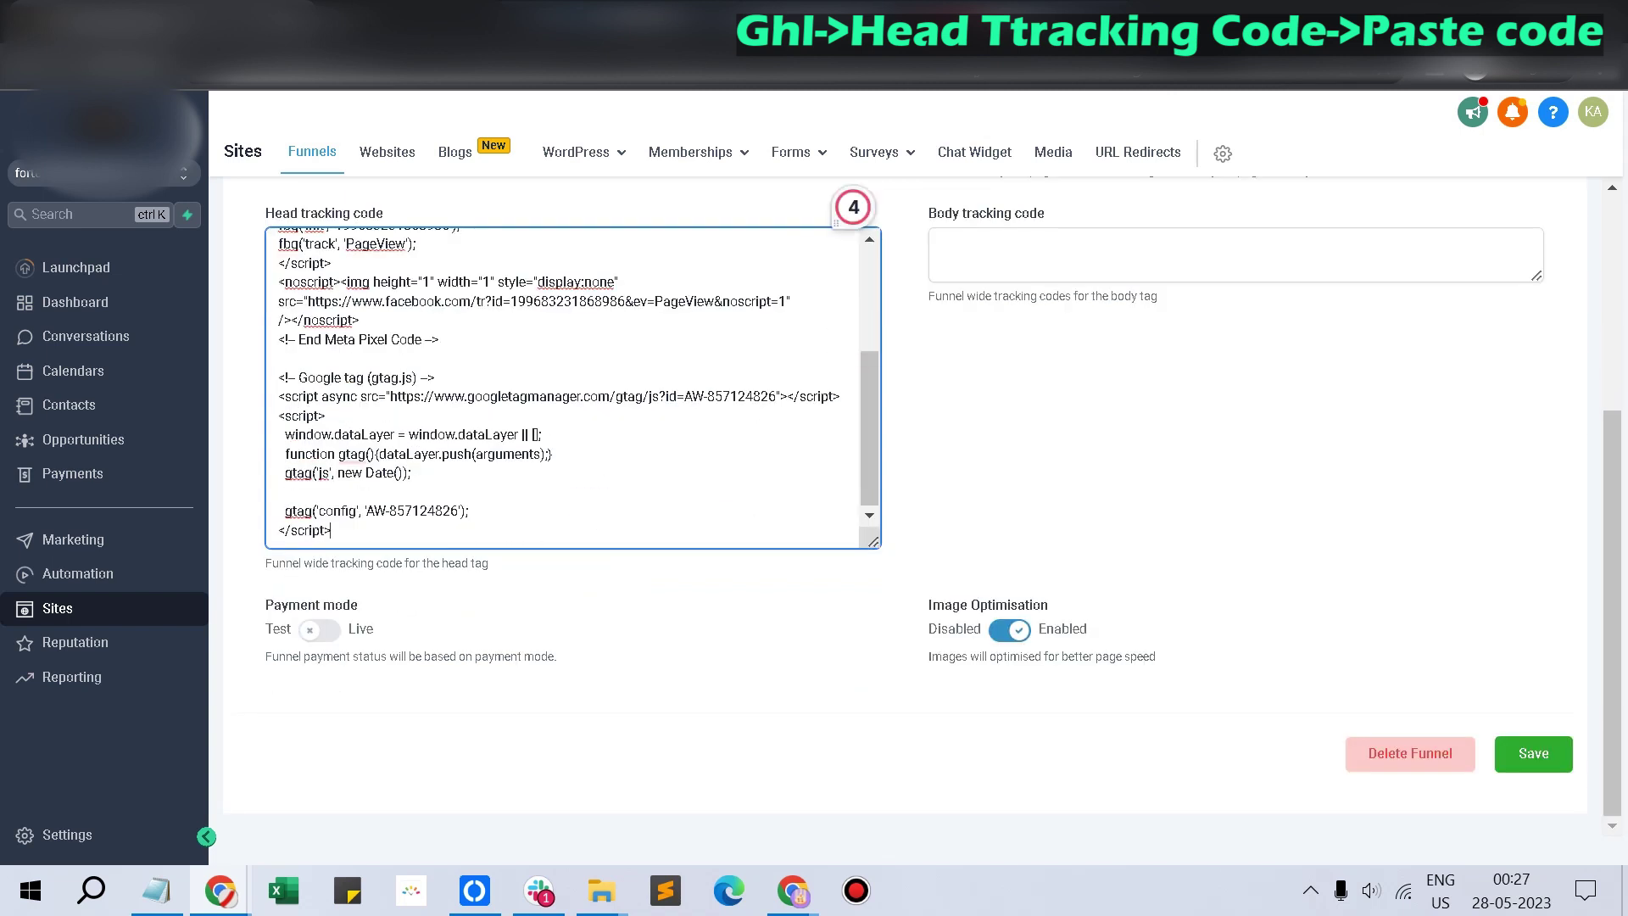
pyautogui.scroll(3, 852, 212)
pyautogui.click(1533, 753)
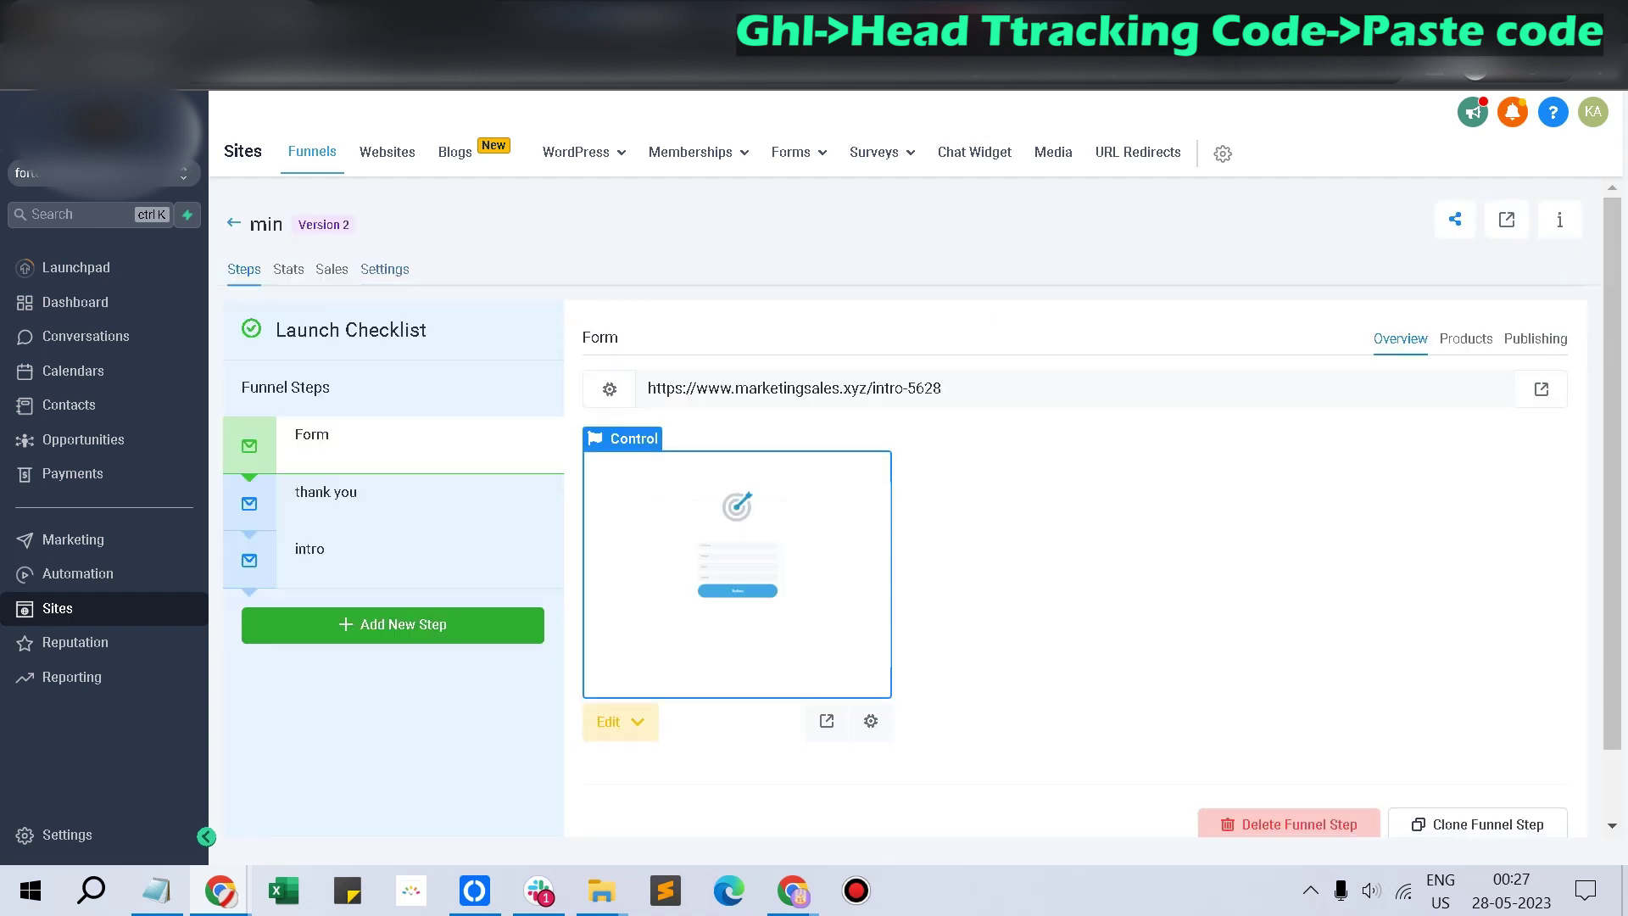
# Copy the Form step's URL and open it in a new tab of the Google Ads browser window.
pyautogui.moveTo(941, 388); pyautogui.dragTo(647, 388)
pyautogui.hotkey('ctrl', 'c')
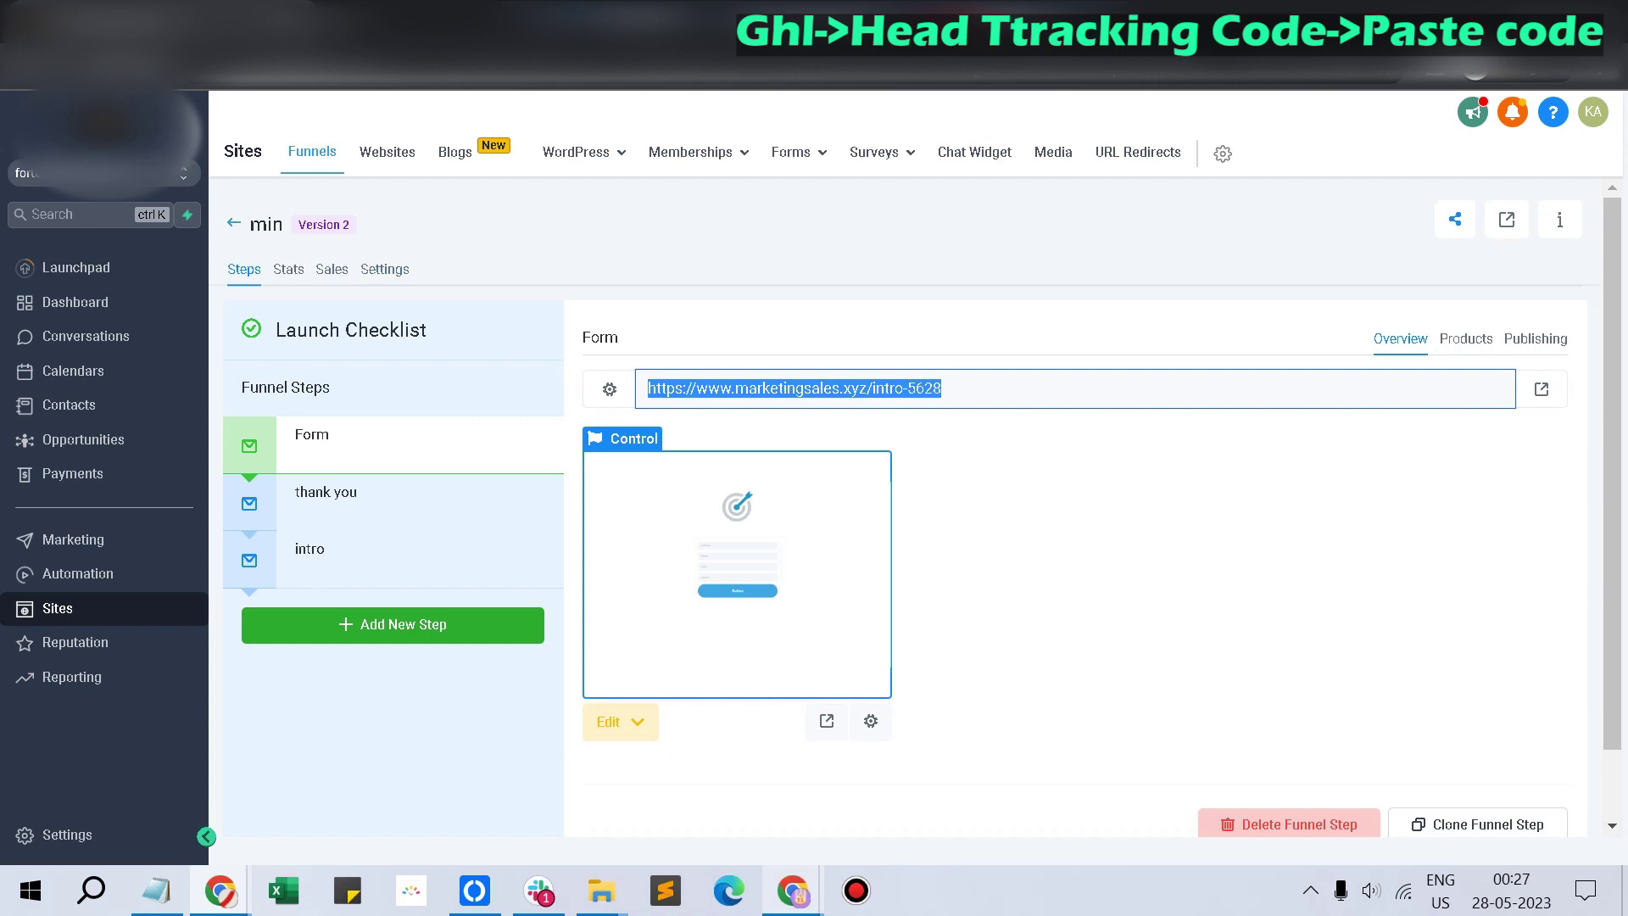
pyautogui.click(792, 890)
pyautogui.click(650, 788)
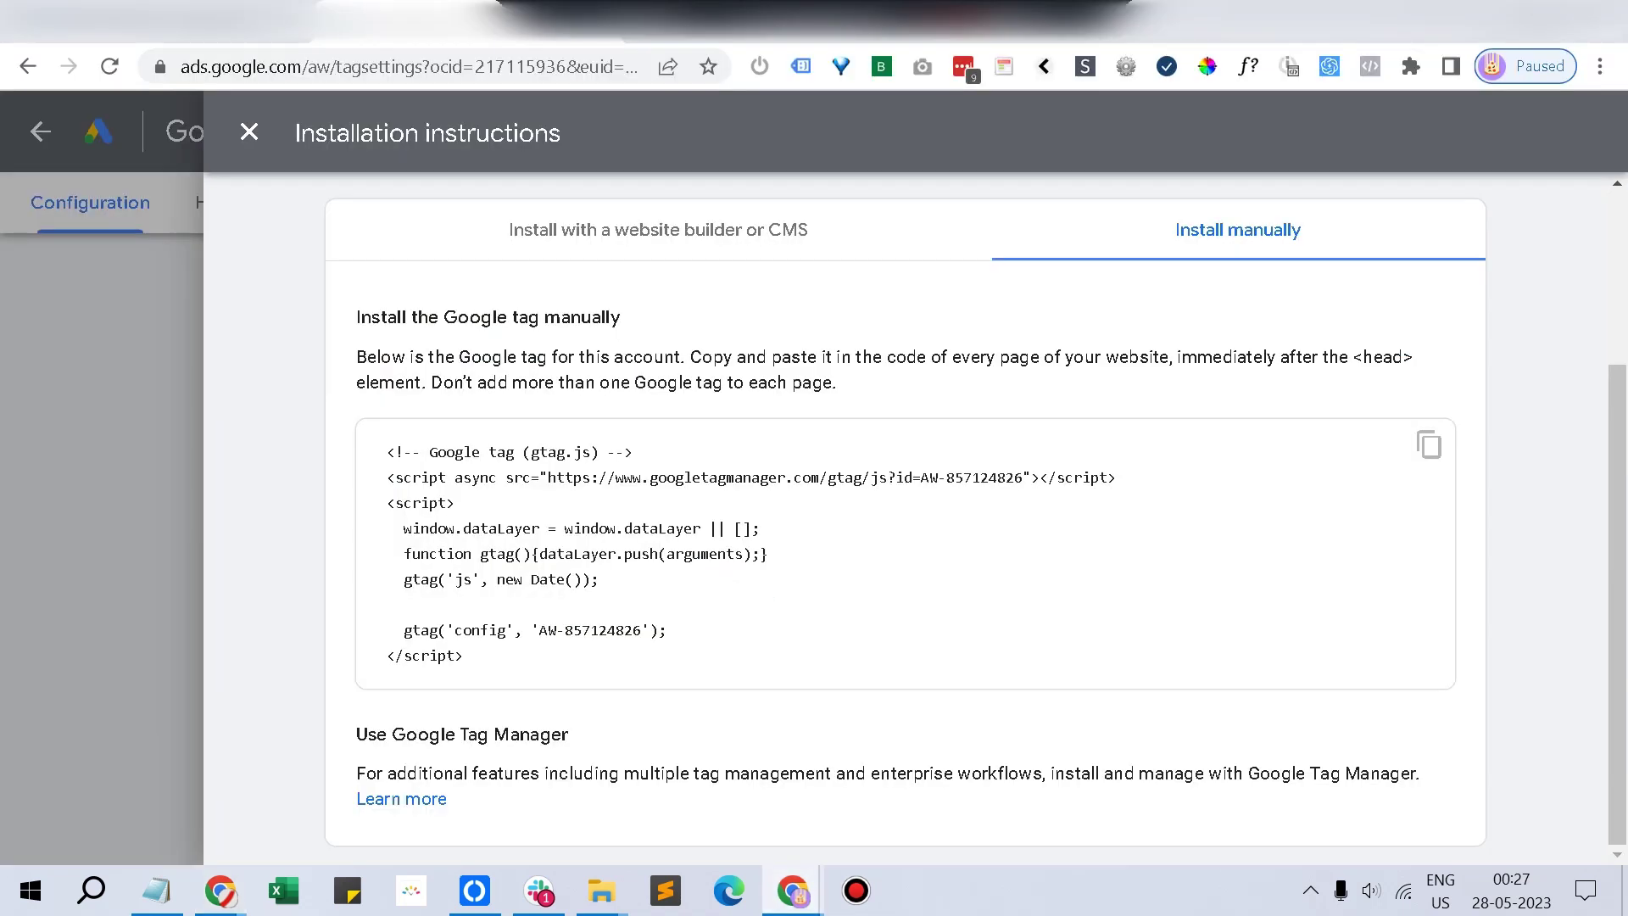
pyautogui.hotkey('ctrl', 't')
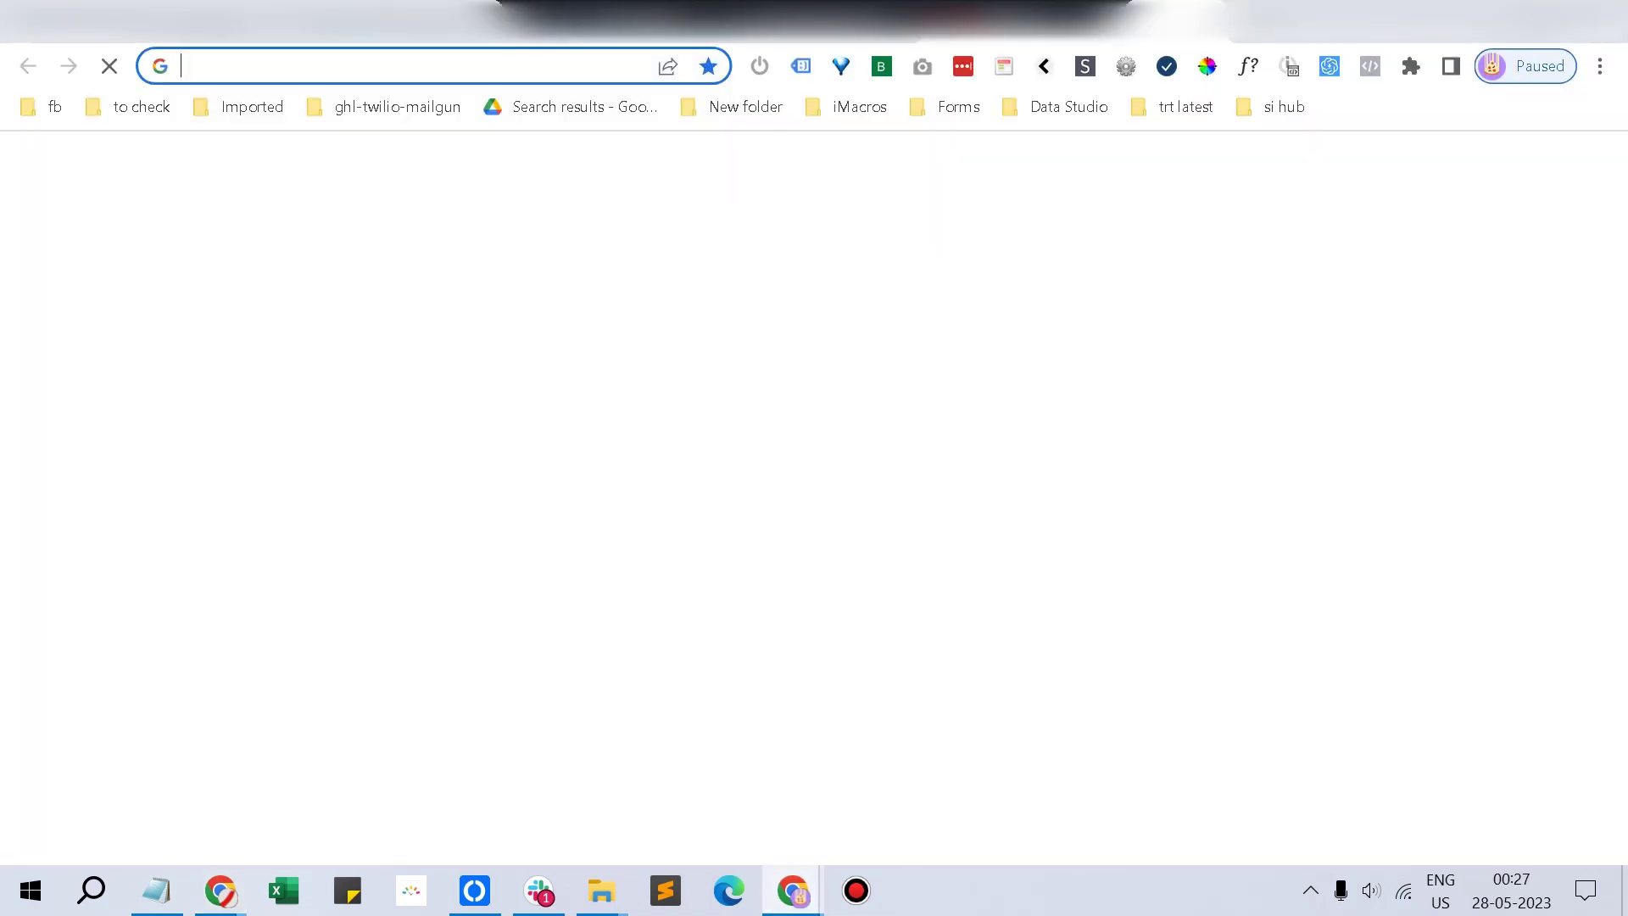
pyautogui.hotkey('ctrl', 'v')
pyautogui.press('Return')
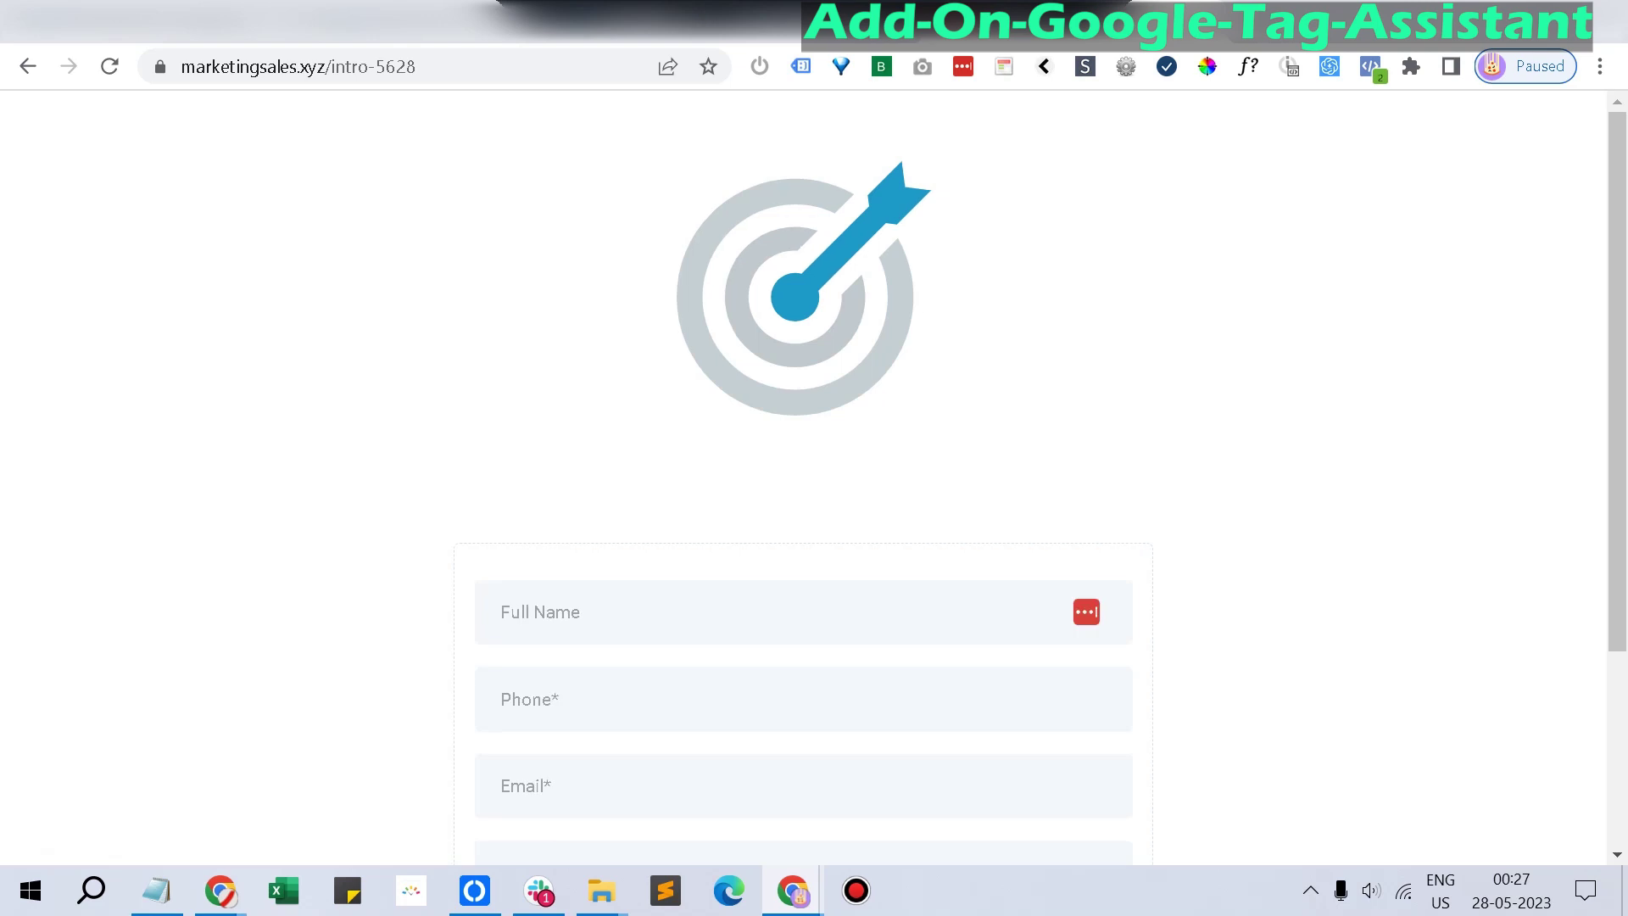
# Enable Tag Assistant Legacy for the funnel page and reload the page.
pyautogui.click(800, 66)
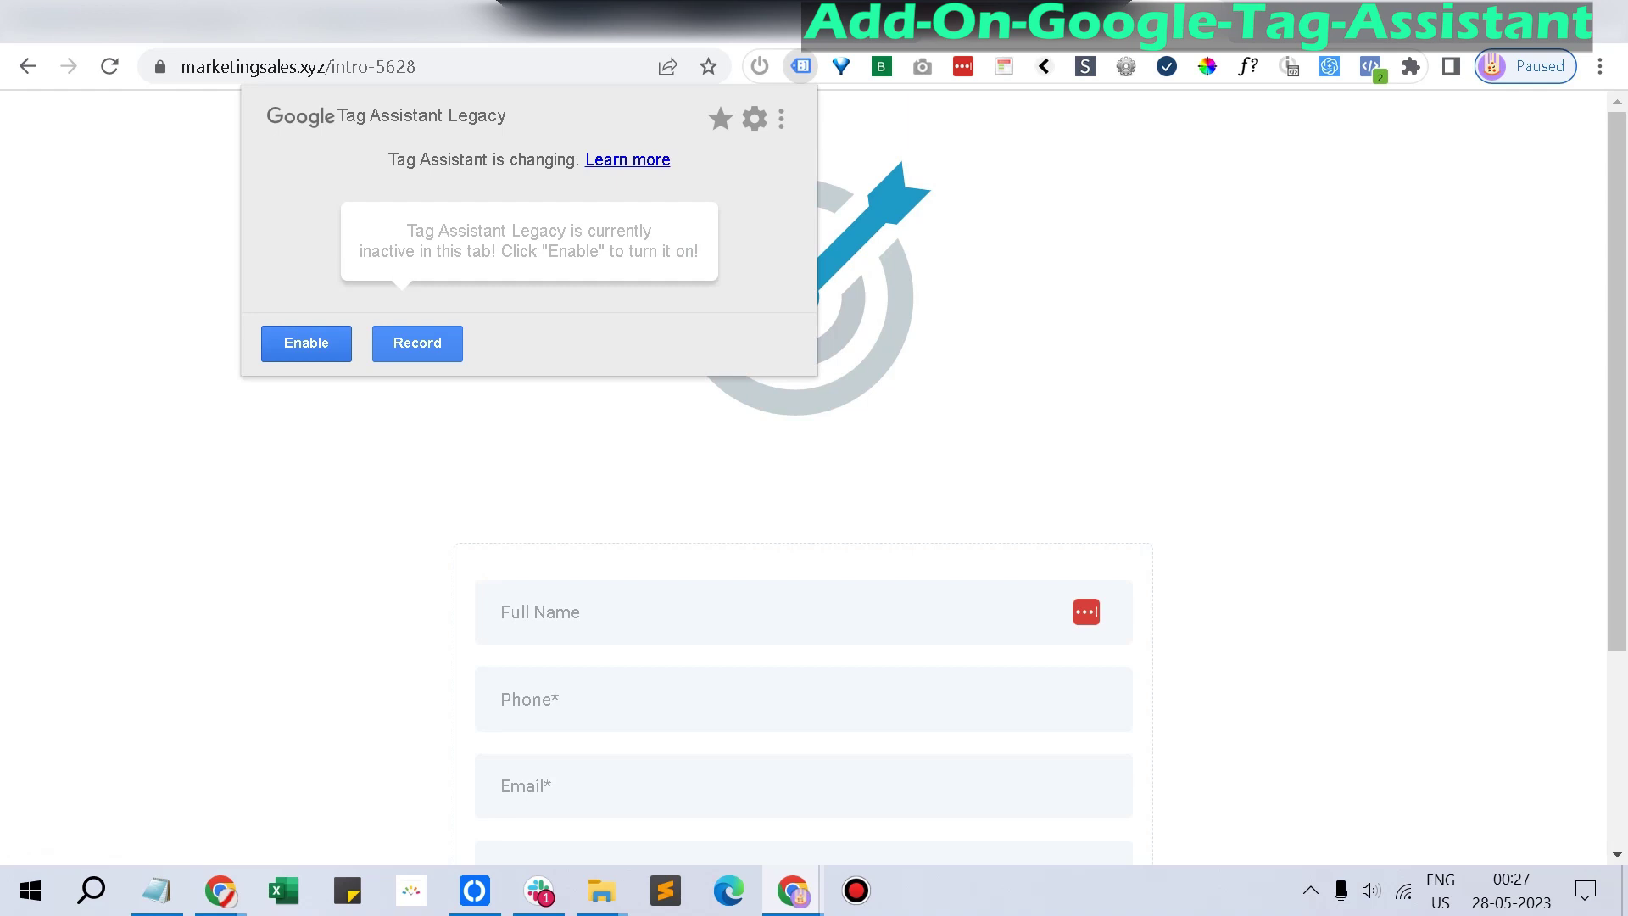
pyautogui.click(306, 343)
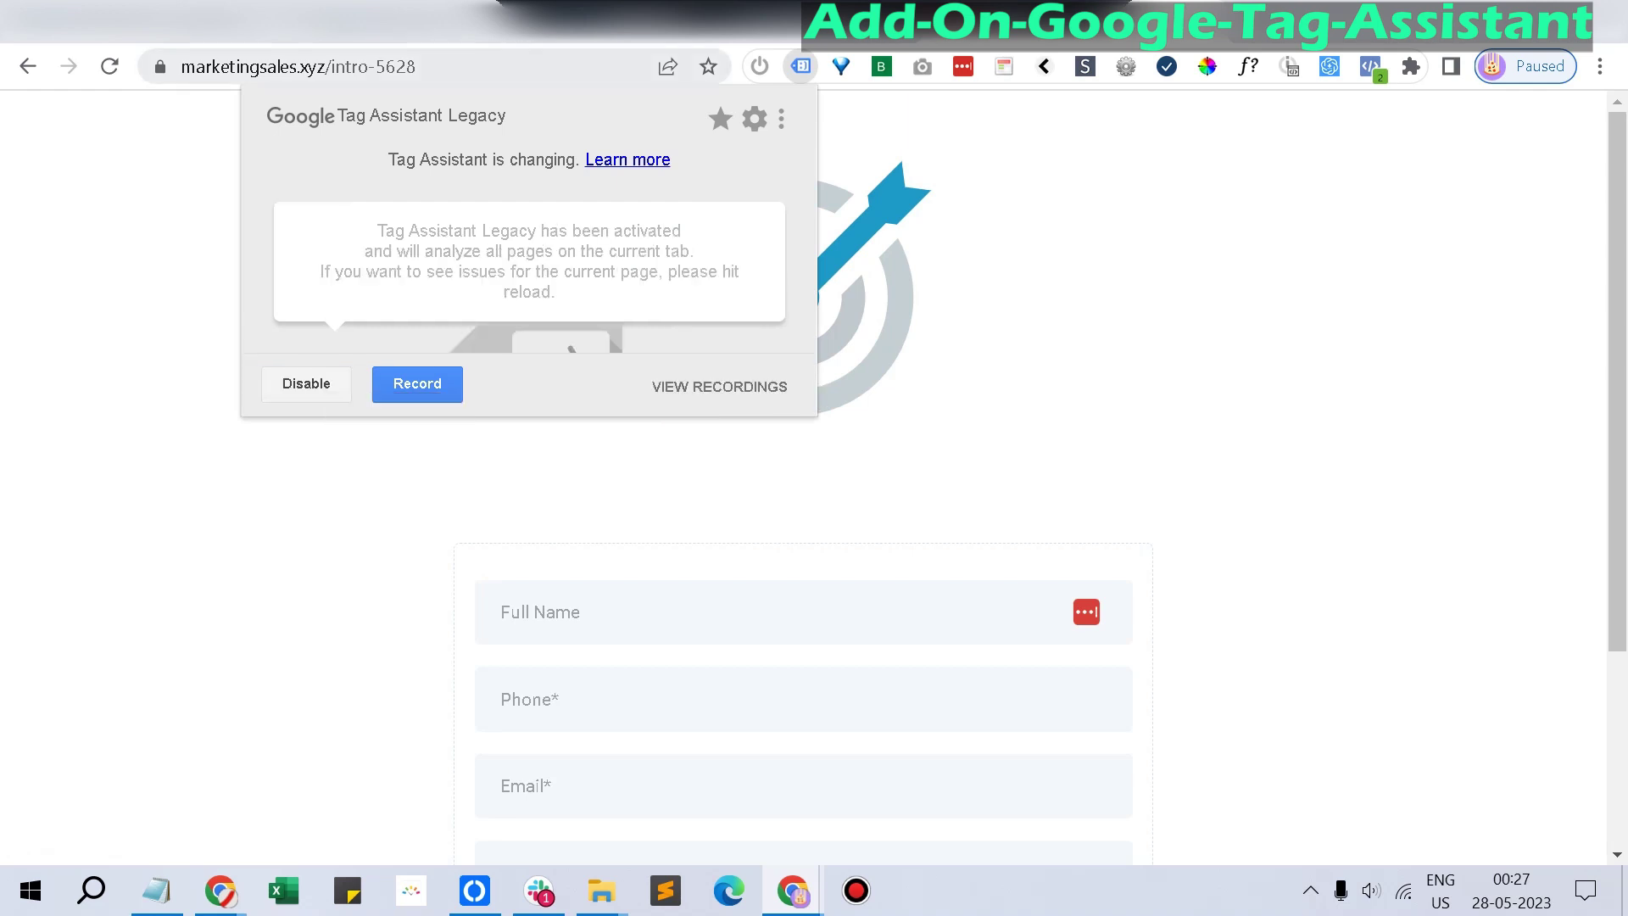
pyautogui.click(415, 66)
pyautogui.press('Return')
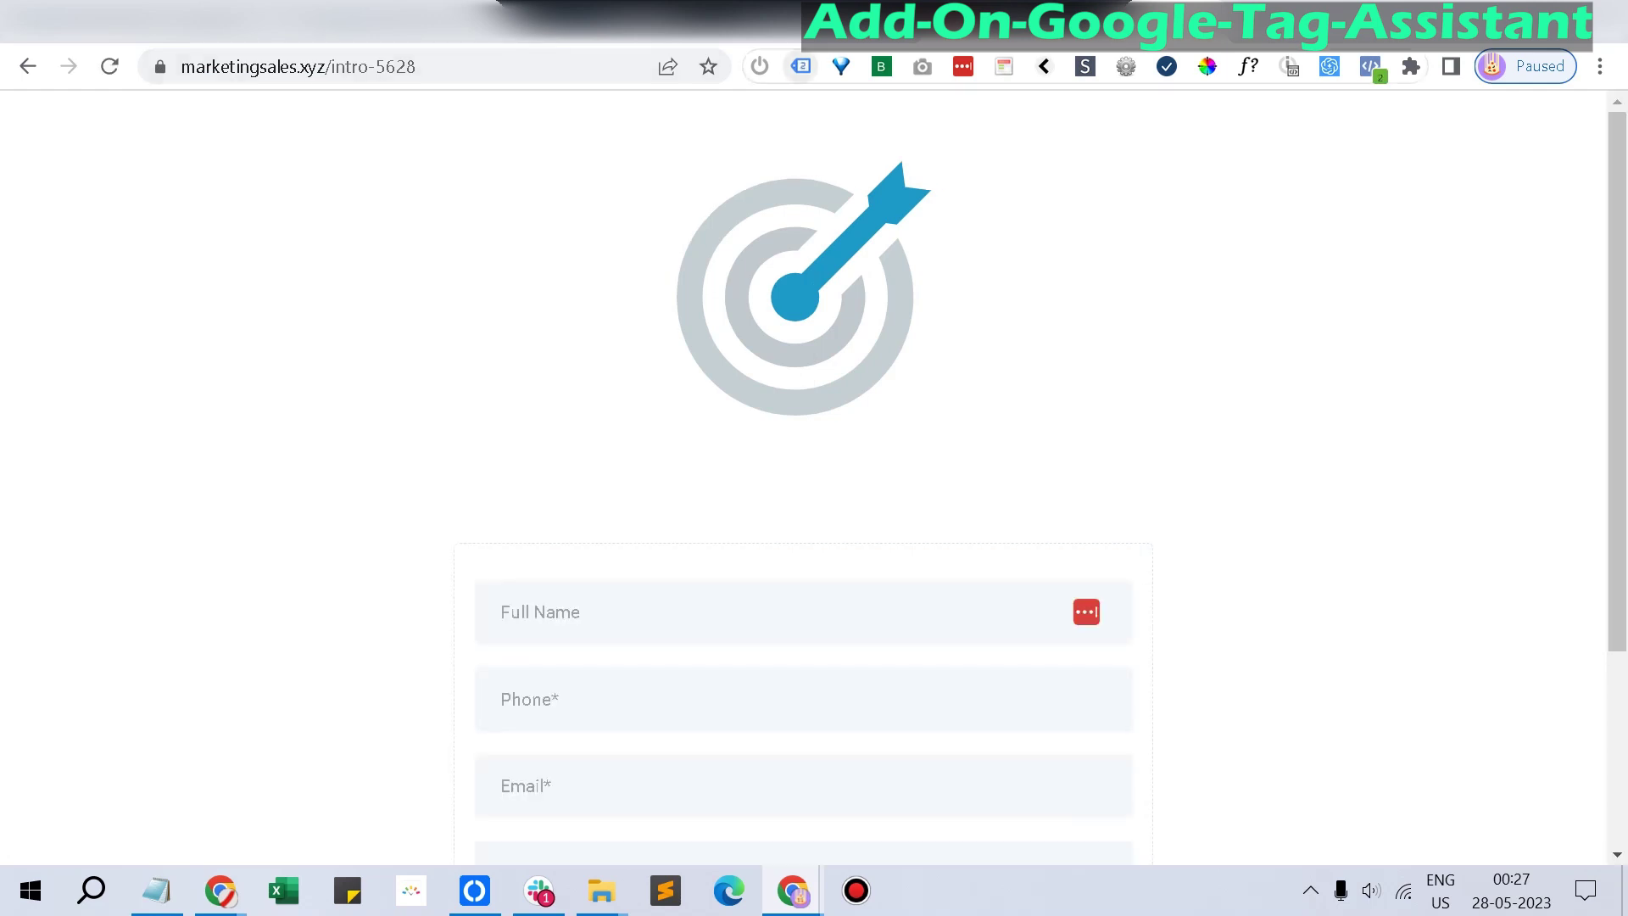
# Check the tags Tag Assistant detects on the funnel page against the tag ID in the Google Ads installation instructions.
pyautogui.click(800, 66)
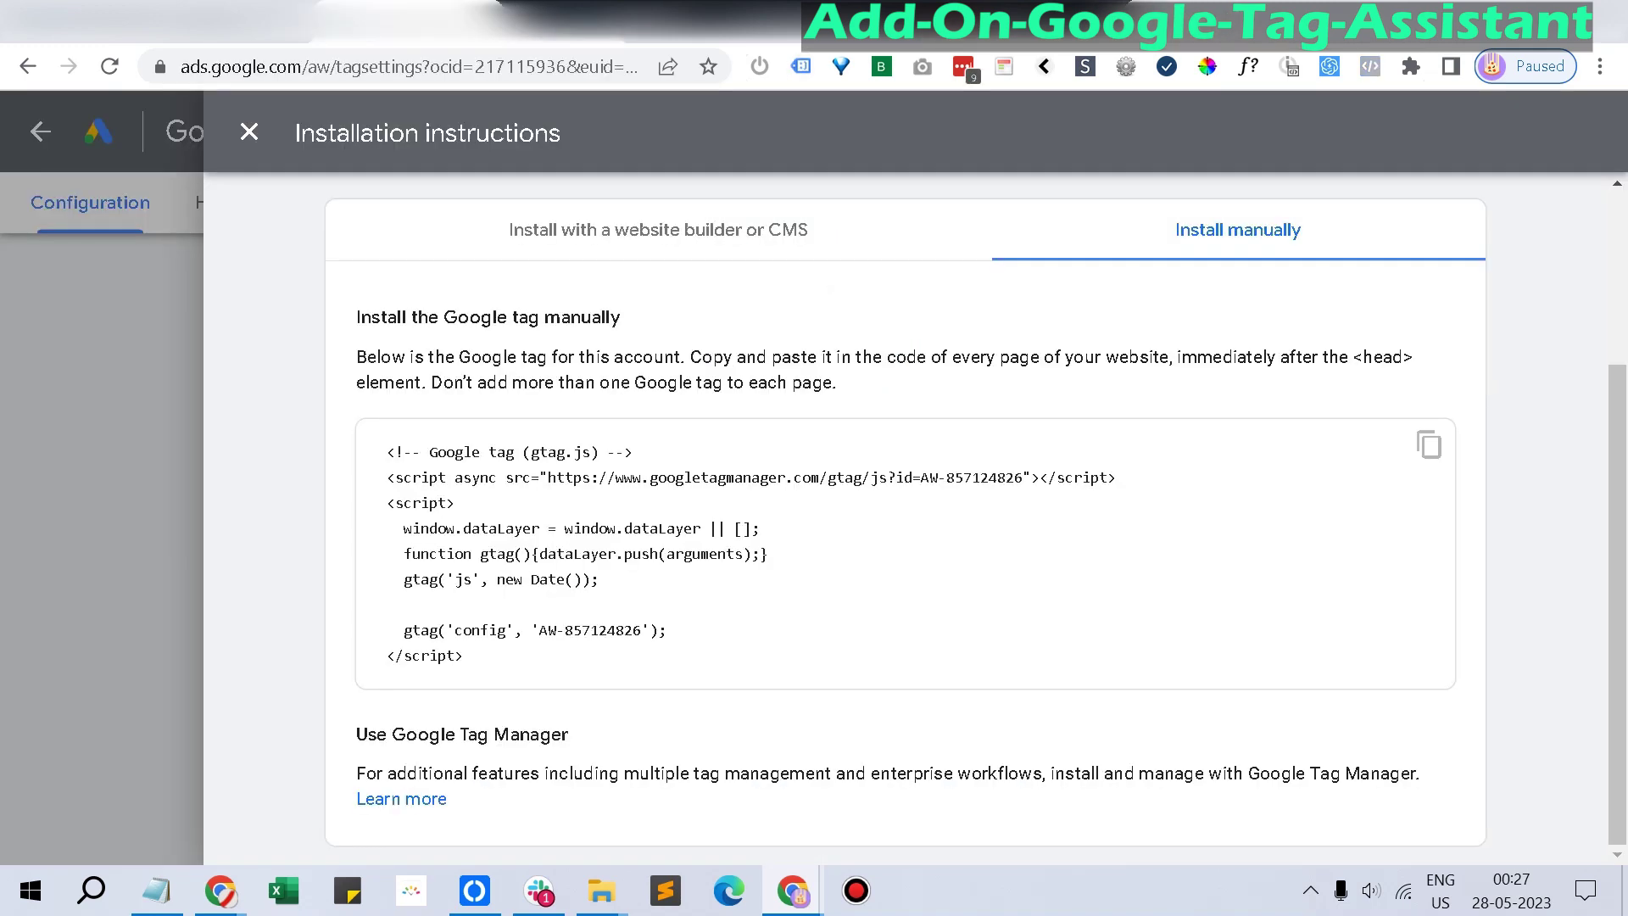
pyautogui.hotkey('ctrl', 'shift', 'Tab')
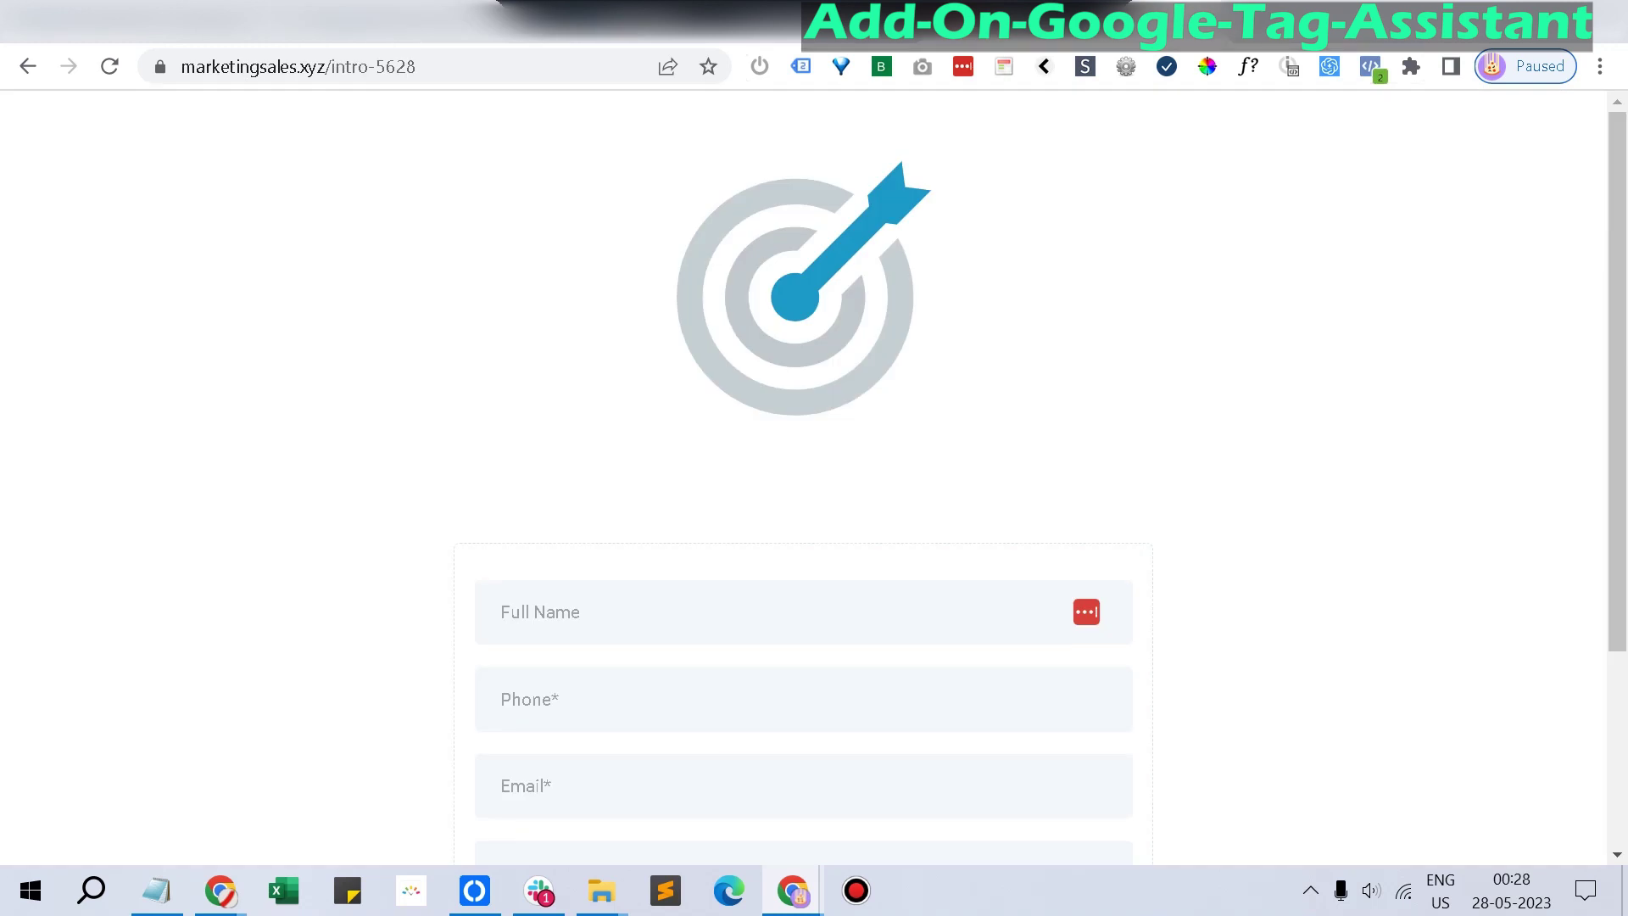
pyautogui.hotkey('ctrl', 'Tab')
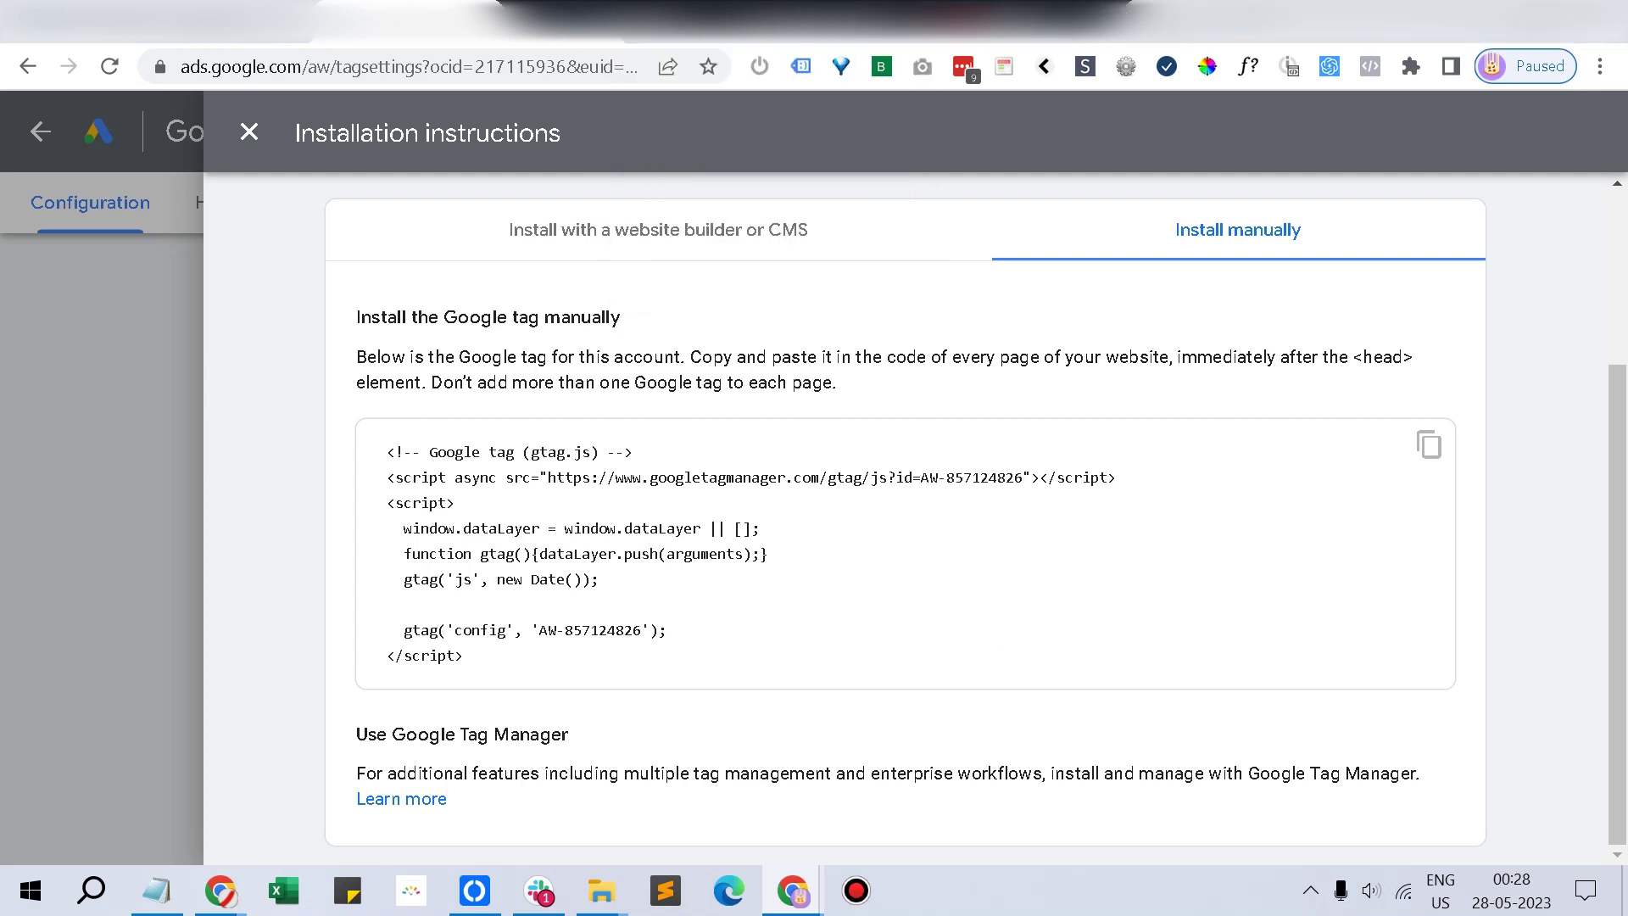
# Go to the conversions area in Google Ads and start a new conversion action of the Website kind.
pyautogui.hotkey('ctrl', '1')
pyautogui.click(1218, 133)
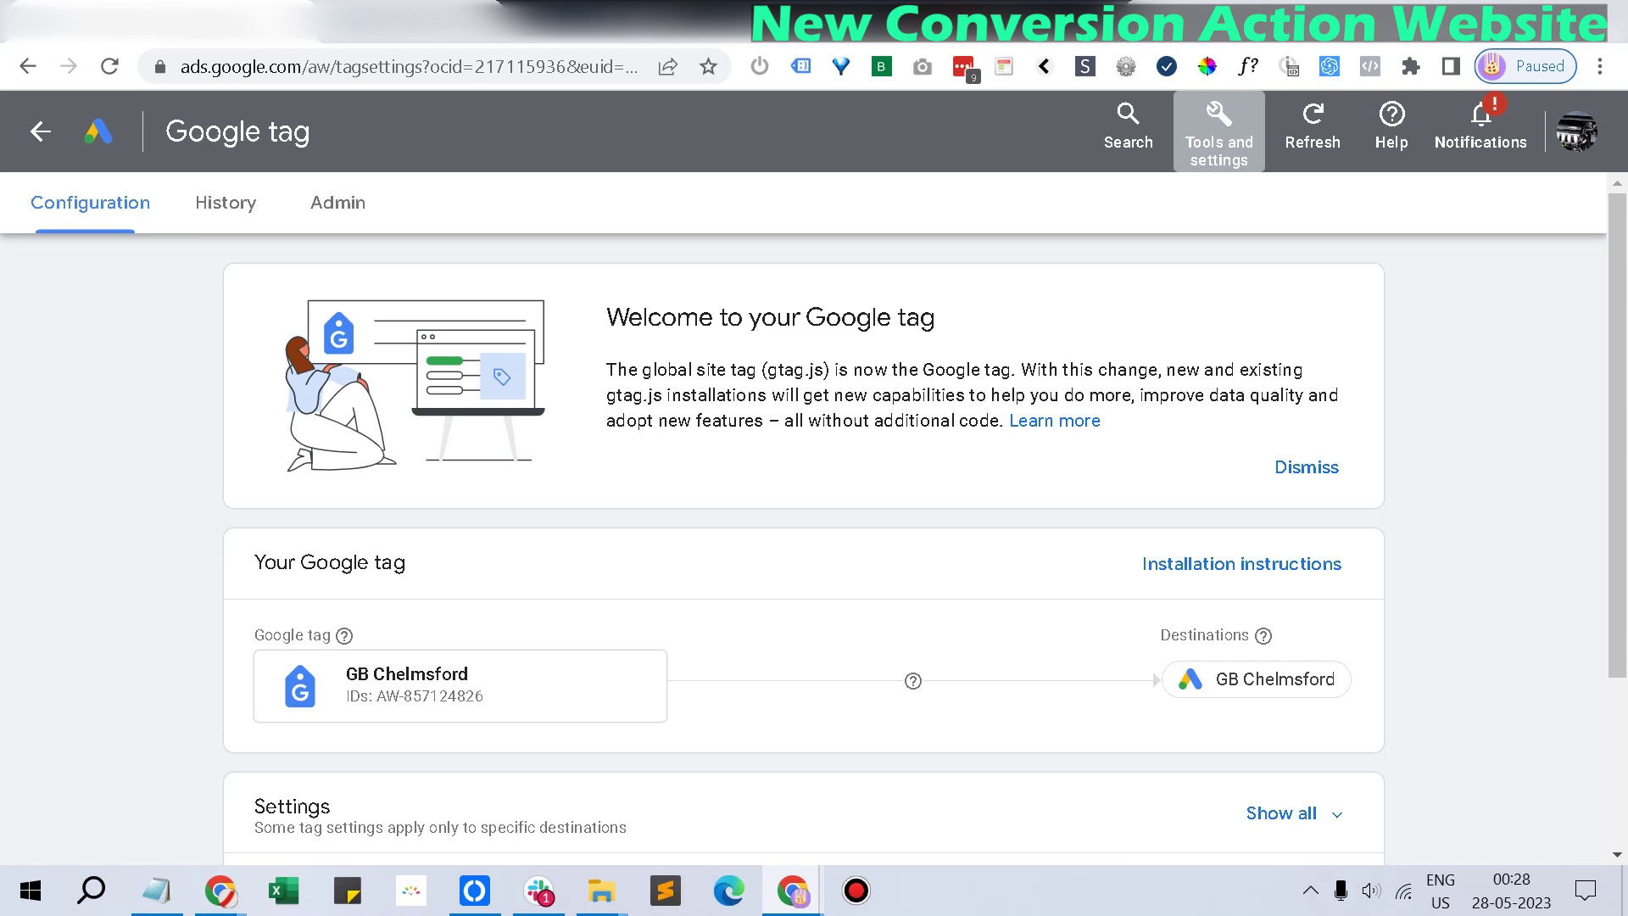
pyautogui.click(1218, 131)
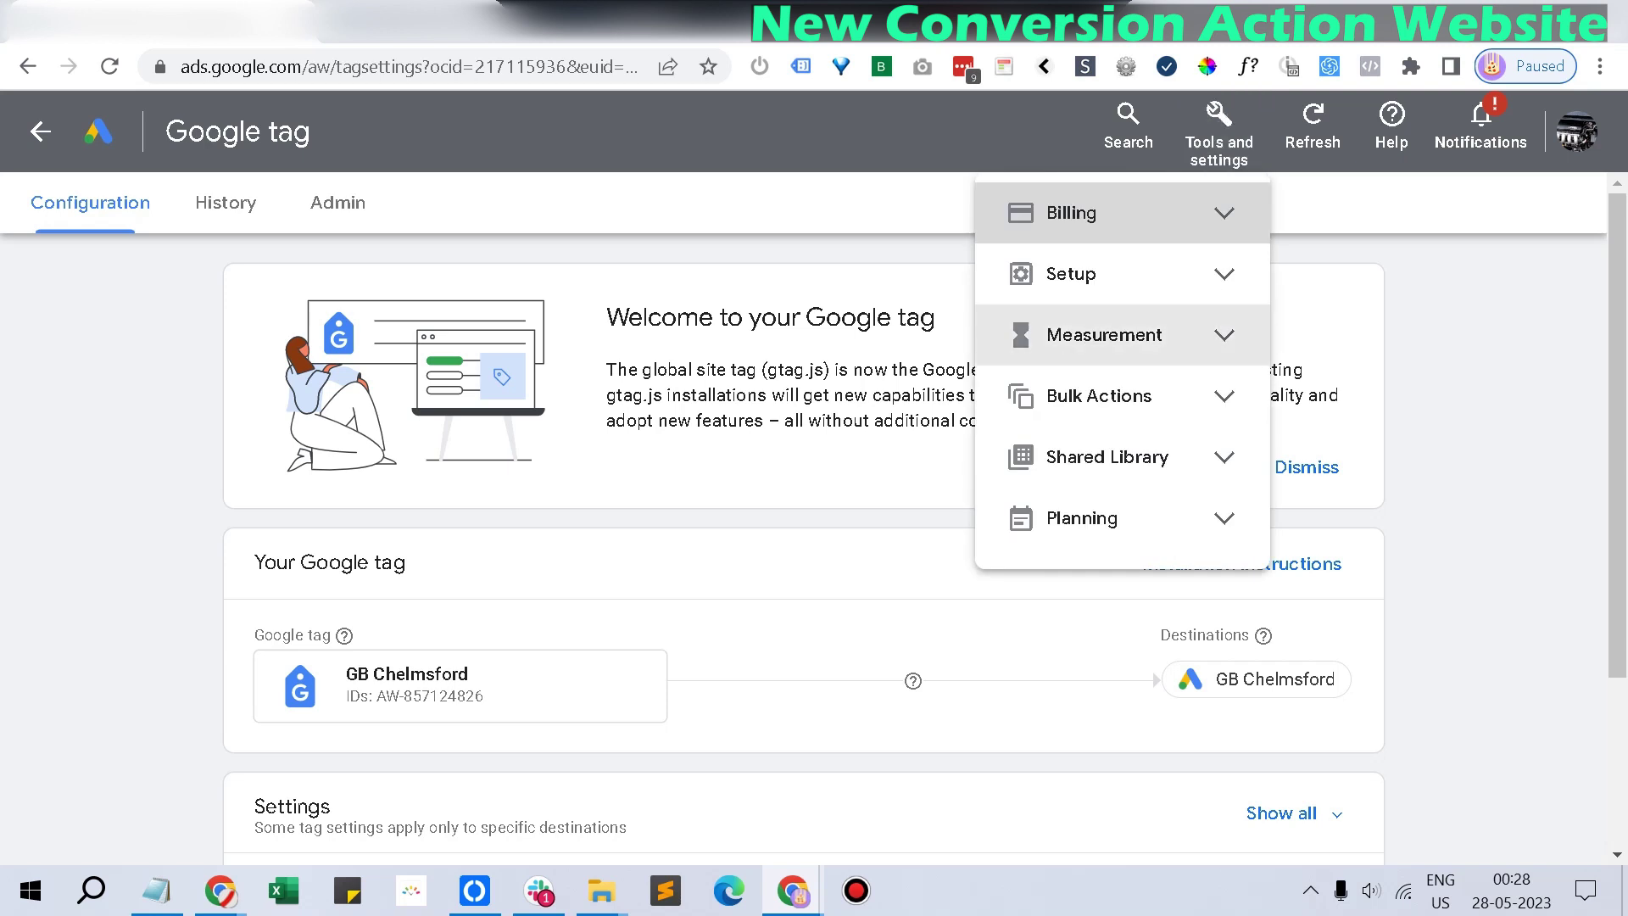
pyautogui.click(1104, 335)
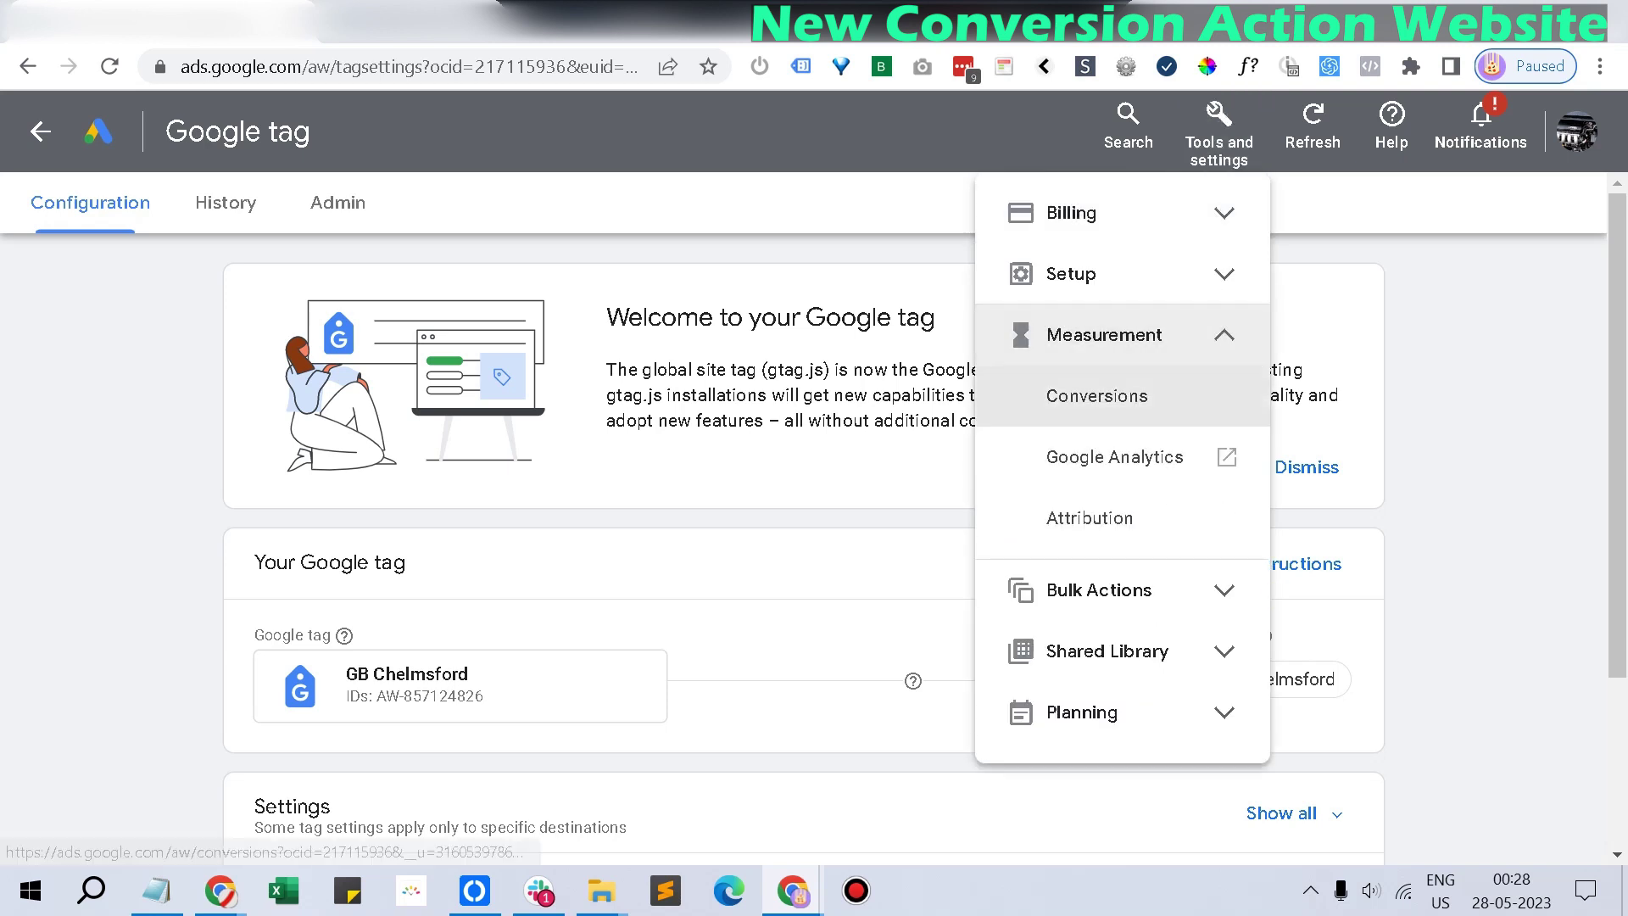
pyautogui.click(1096, 396)
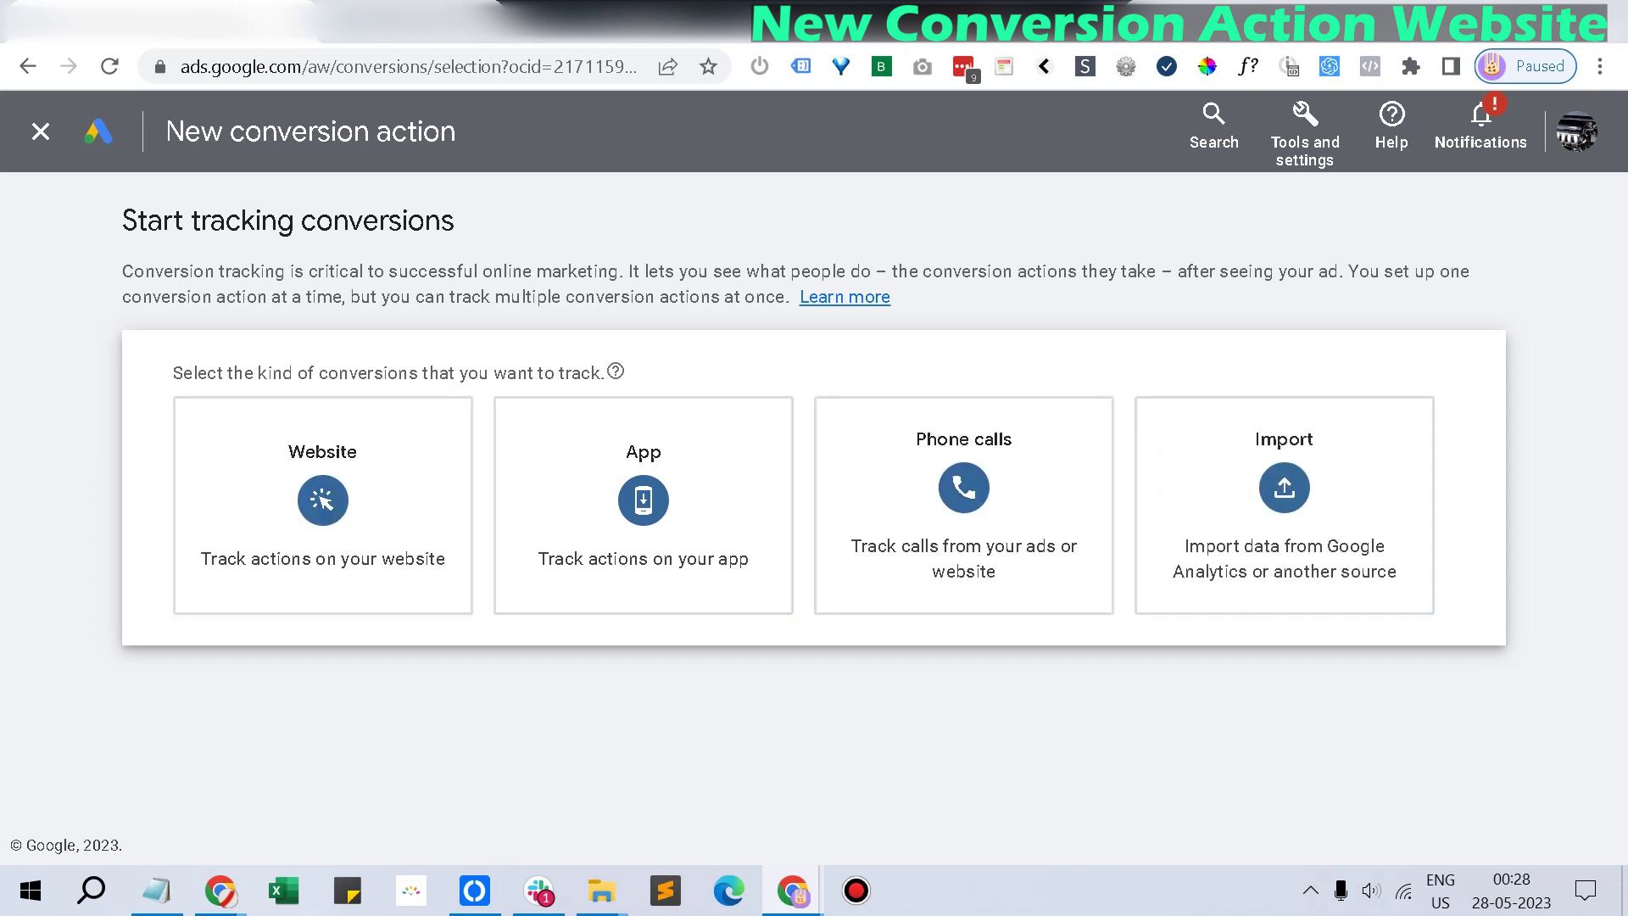
pyautogui.click(322, 504)
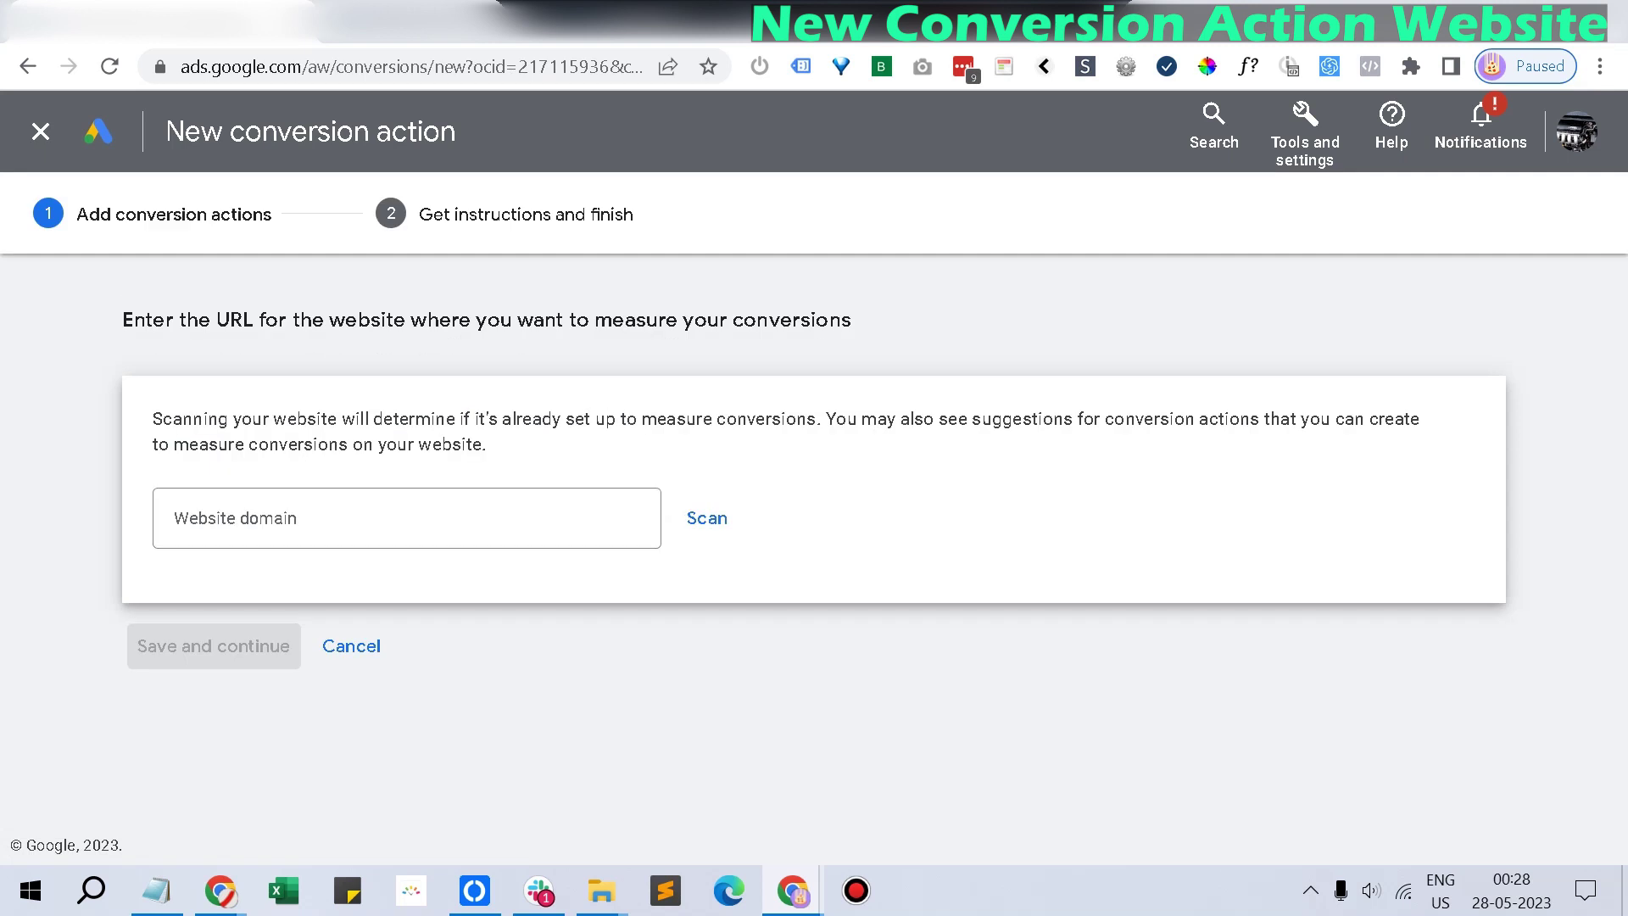
pyautogui.click(1051, 21)
pyautogui.moveTo(325, 66); pyautogui.dragTo(173, 66)
pyautogui.hotkey('ctrl', 'c')
pyautogui.click(161, 21)
pyautogui.click(405, 517)
pyautogui.hotkey('ctrl', 'v')
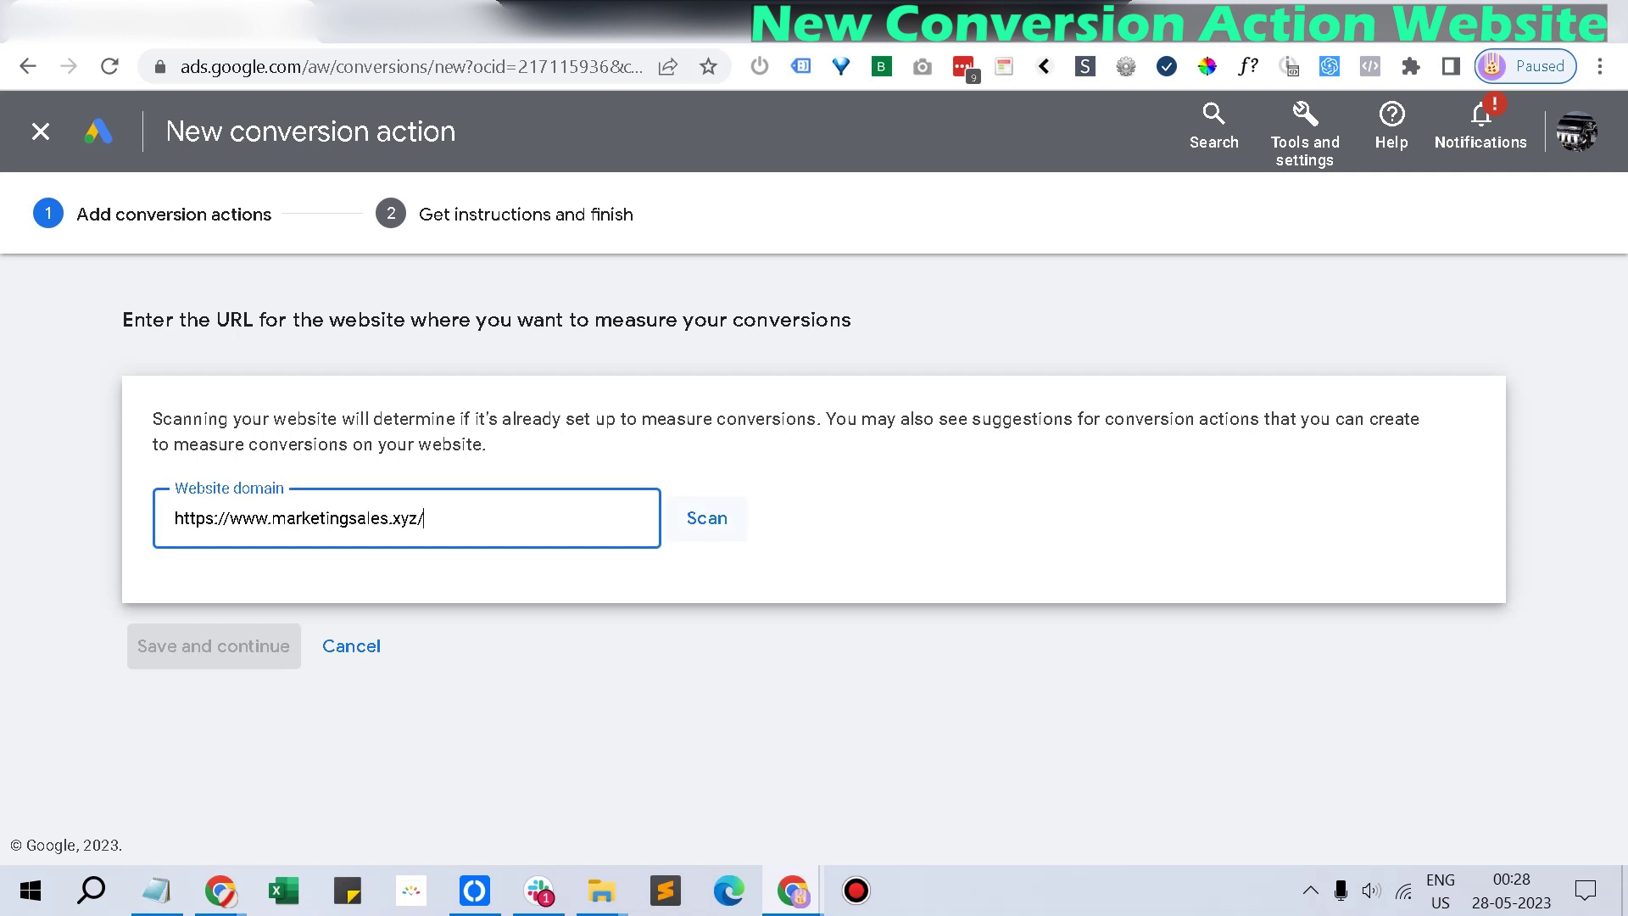
pyautogui.click(707, 517)
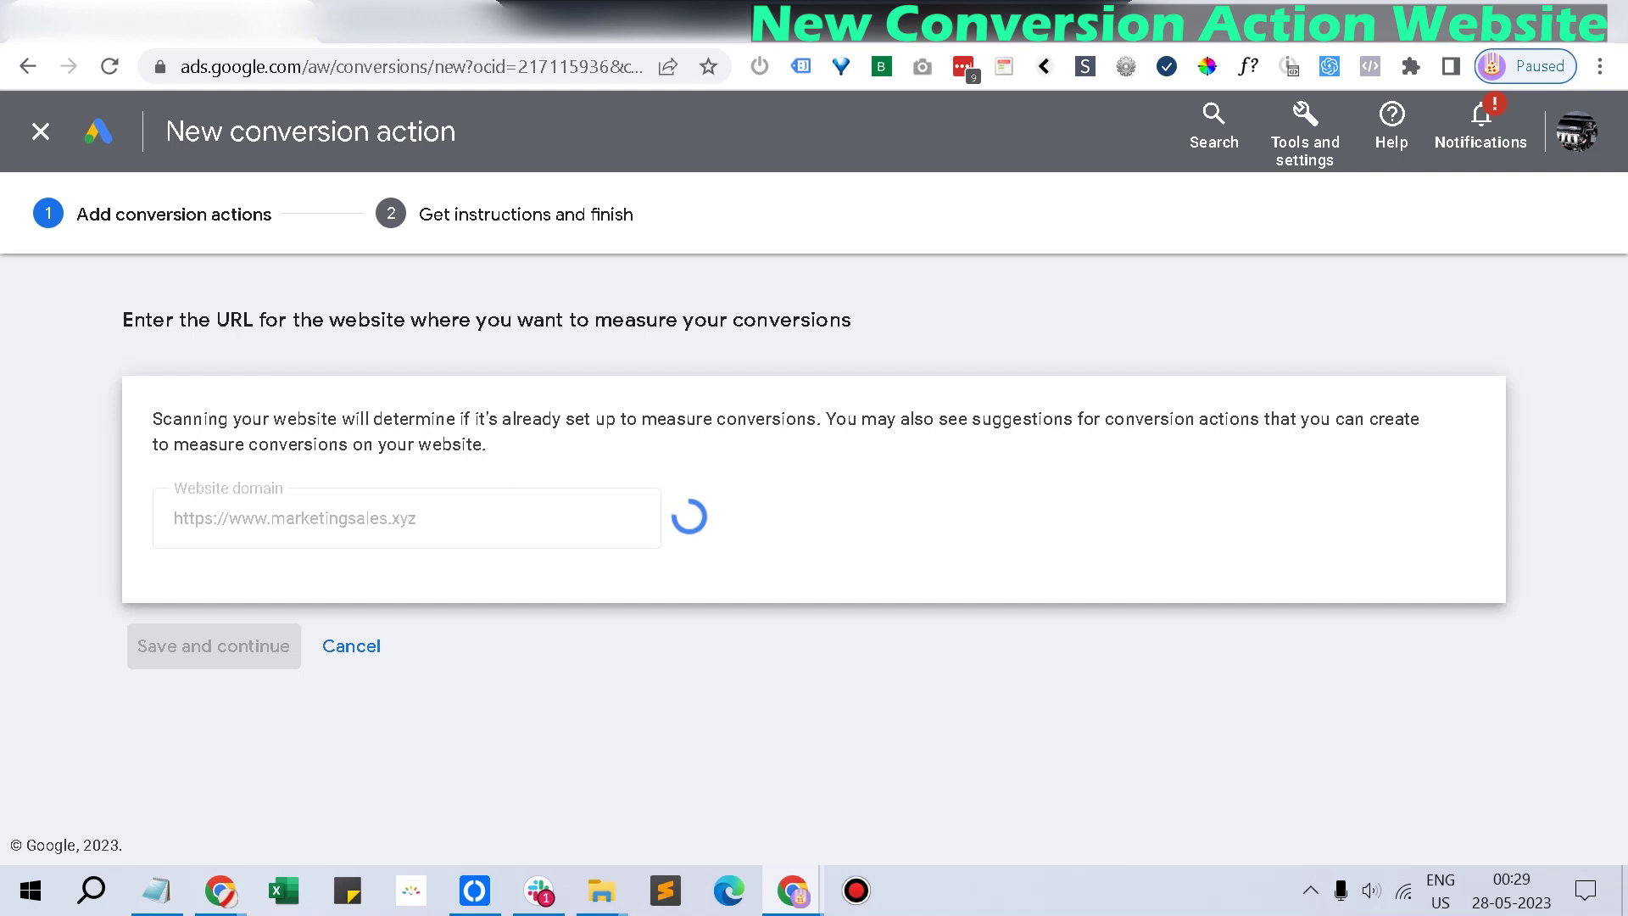
# Choose Submit lead form as the conversion goal for the page load event created automatically from website events.
pyautogui.scroll(-4, 808, 542)
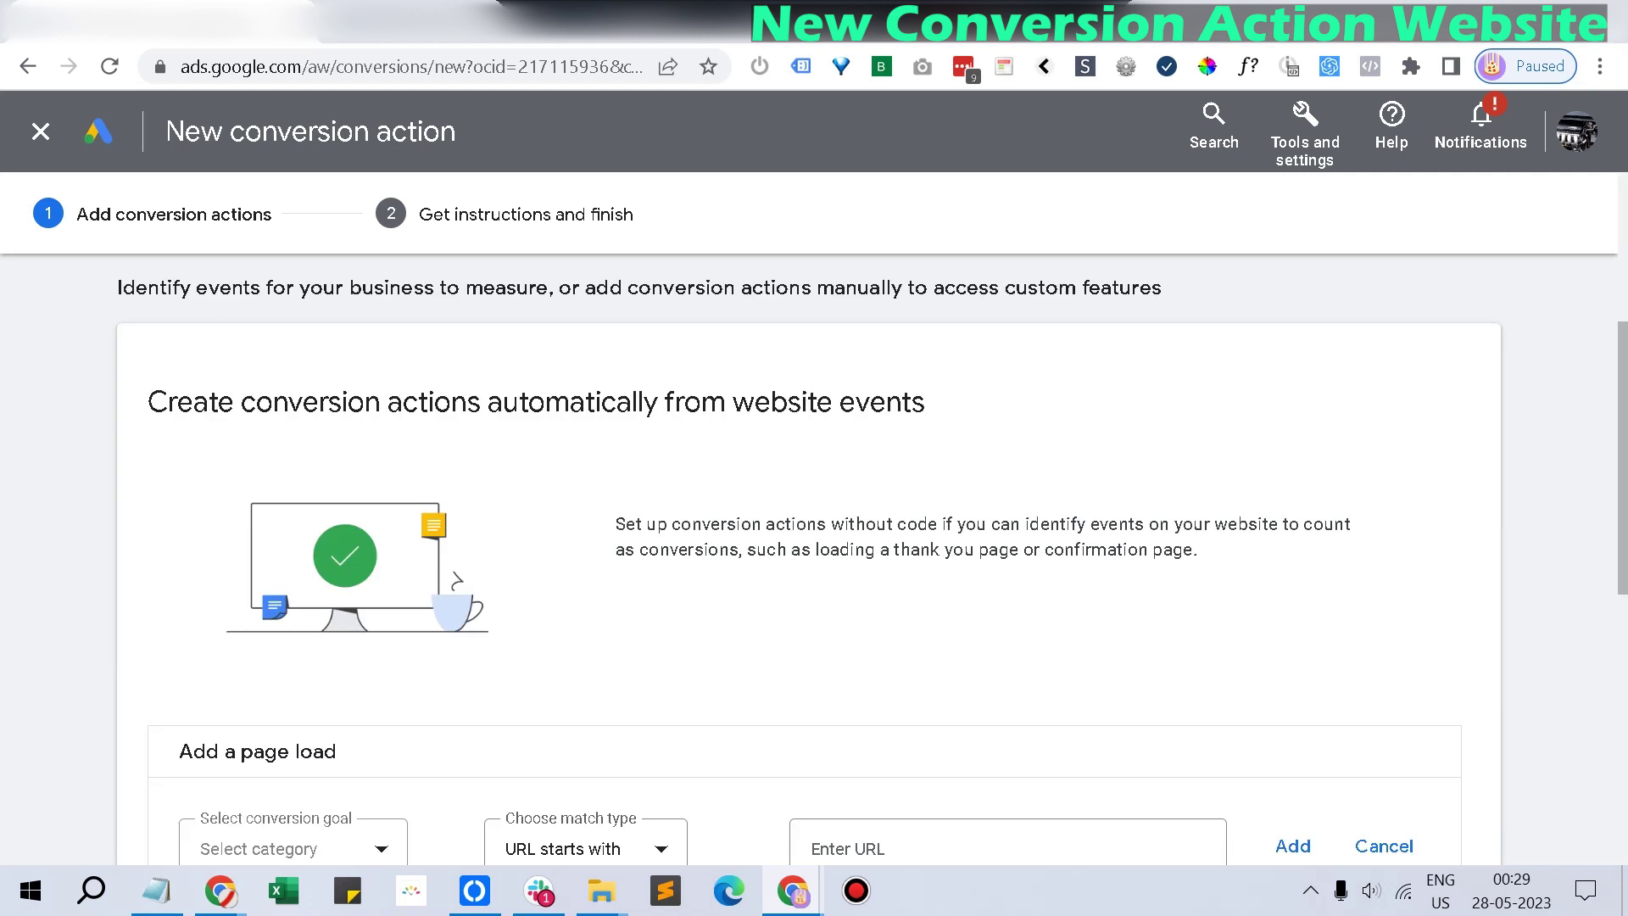
pyautogui.scroll(-2, 809, 542)
pyautogui.scroll(-4, 809, 543)
pyautogui.scroll(4, 809, 542)
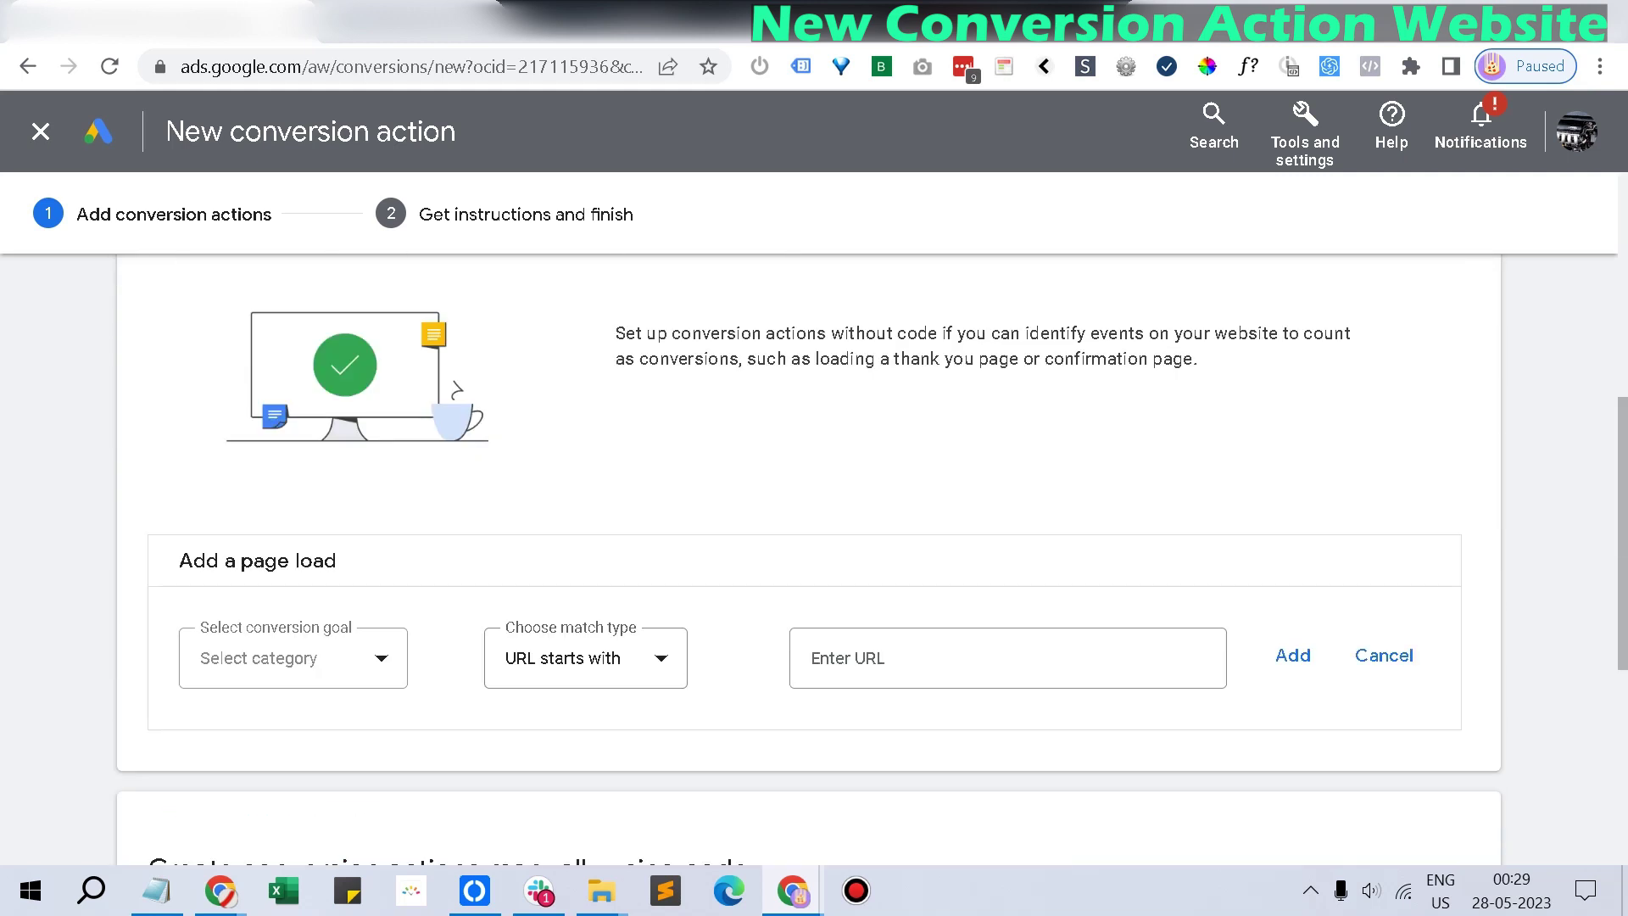
pyautogui.scroll(-4, 808, 543)
pyautogui.scroll(2, 809, 542)
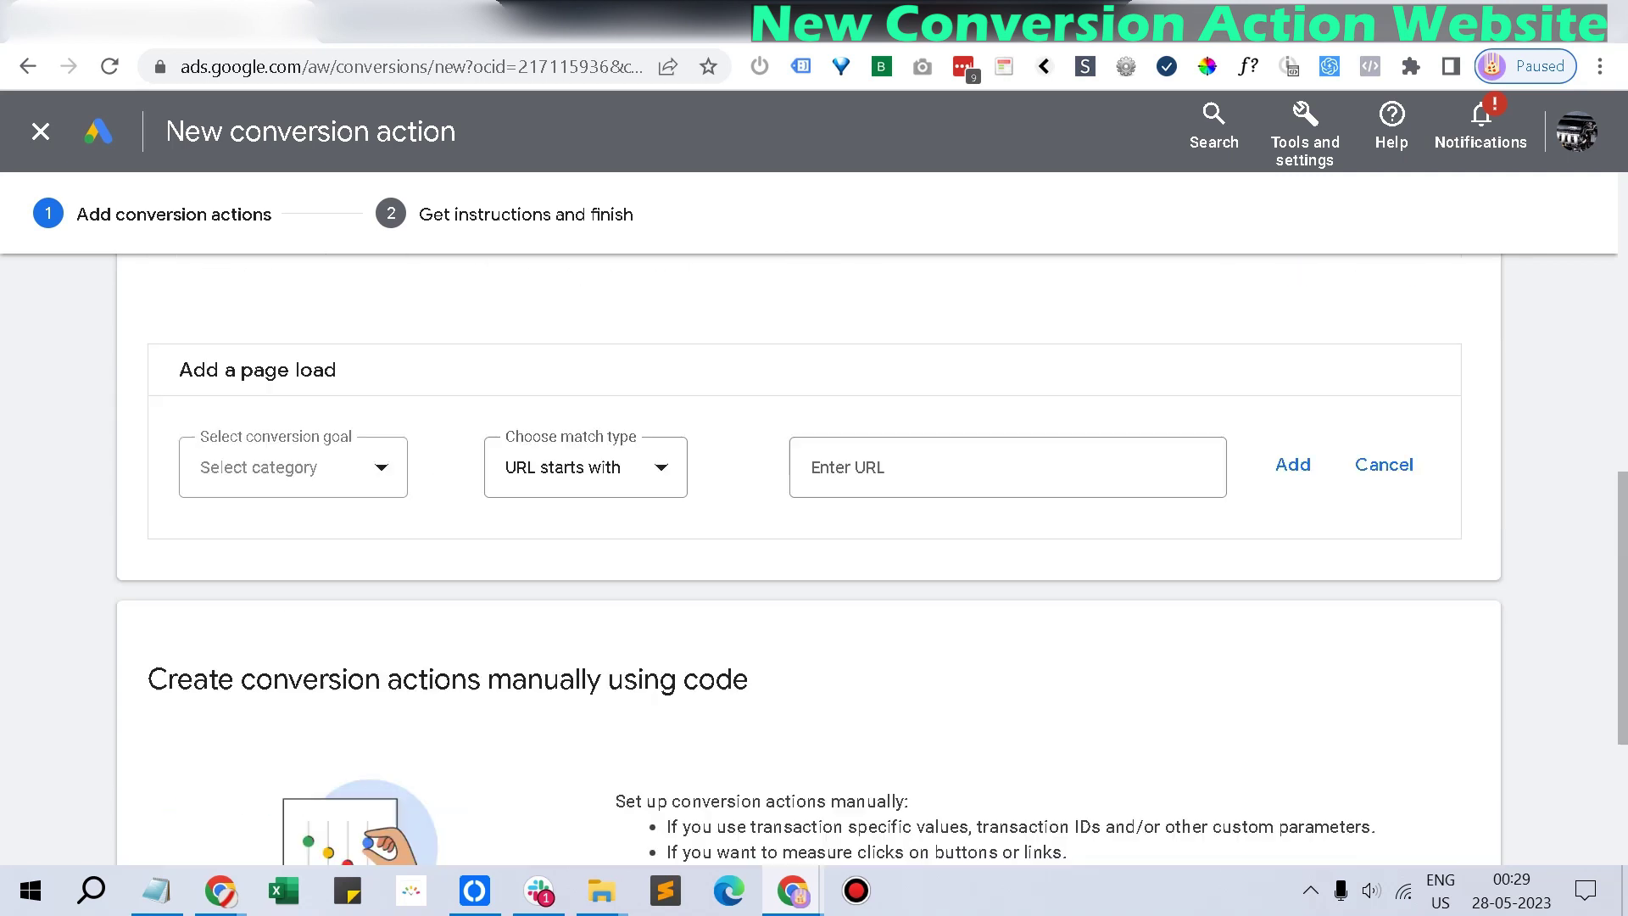
pyautogui.click(292, 466)
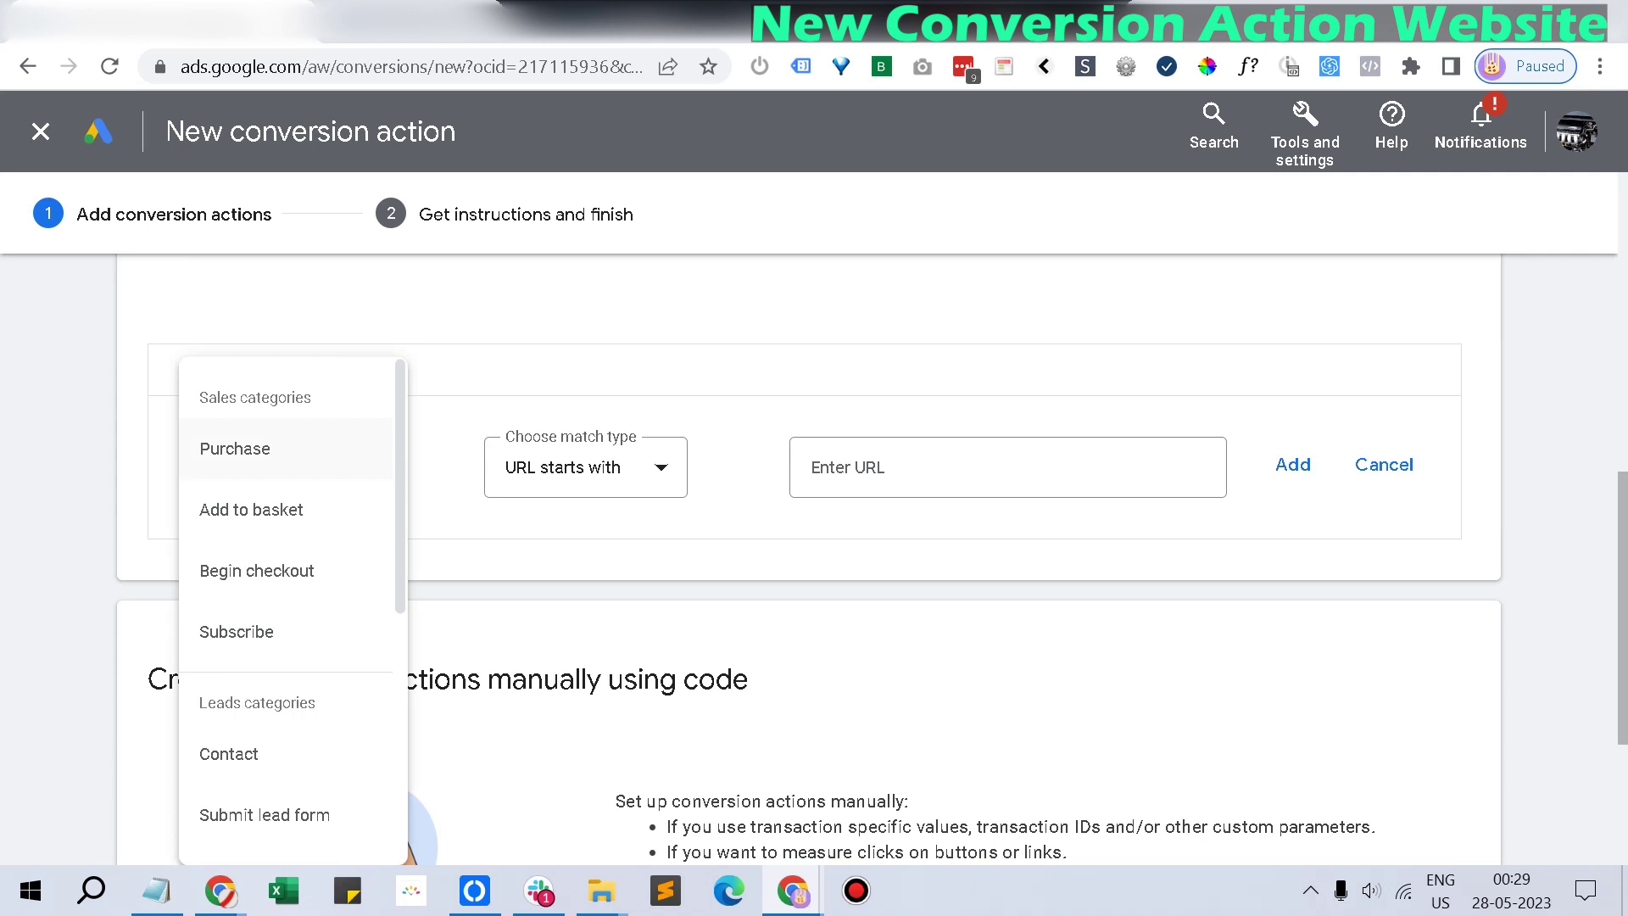
pyautogui.scroll(-2, 292, 611)
pyautogui.scroll(-4, 292, 610)
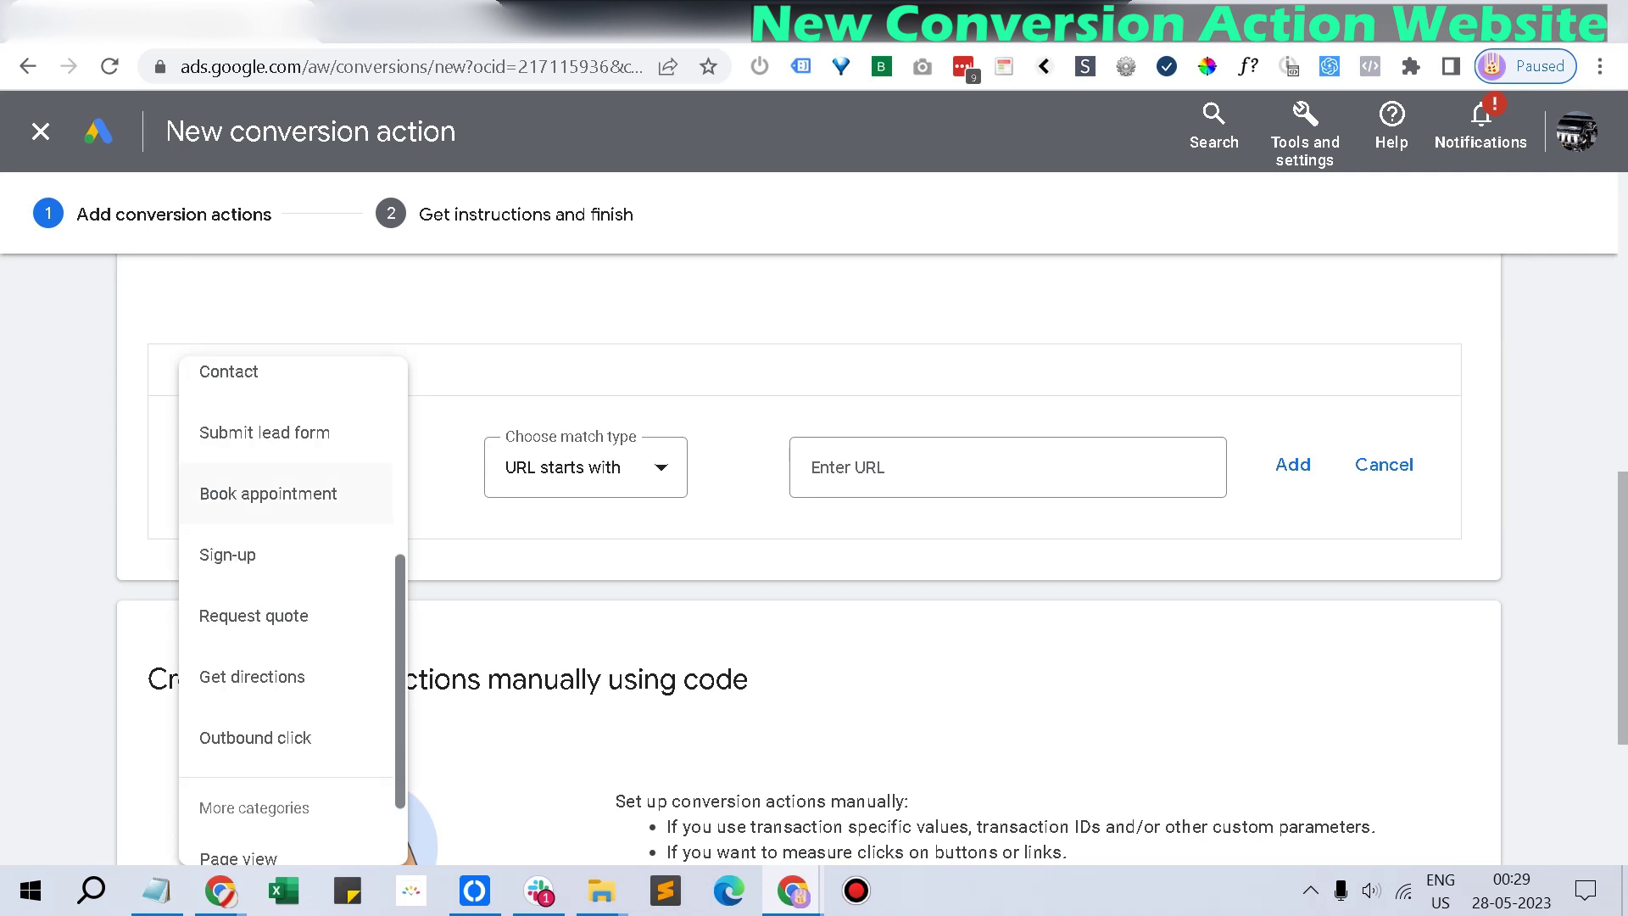
pyautogui.scroll(4, 293, 610)
pyautogui.scroll(-5, 292, 610)
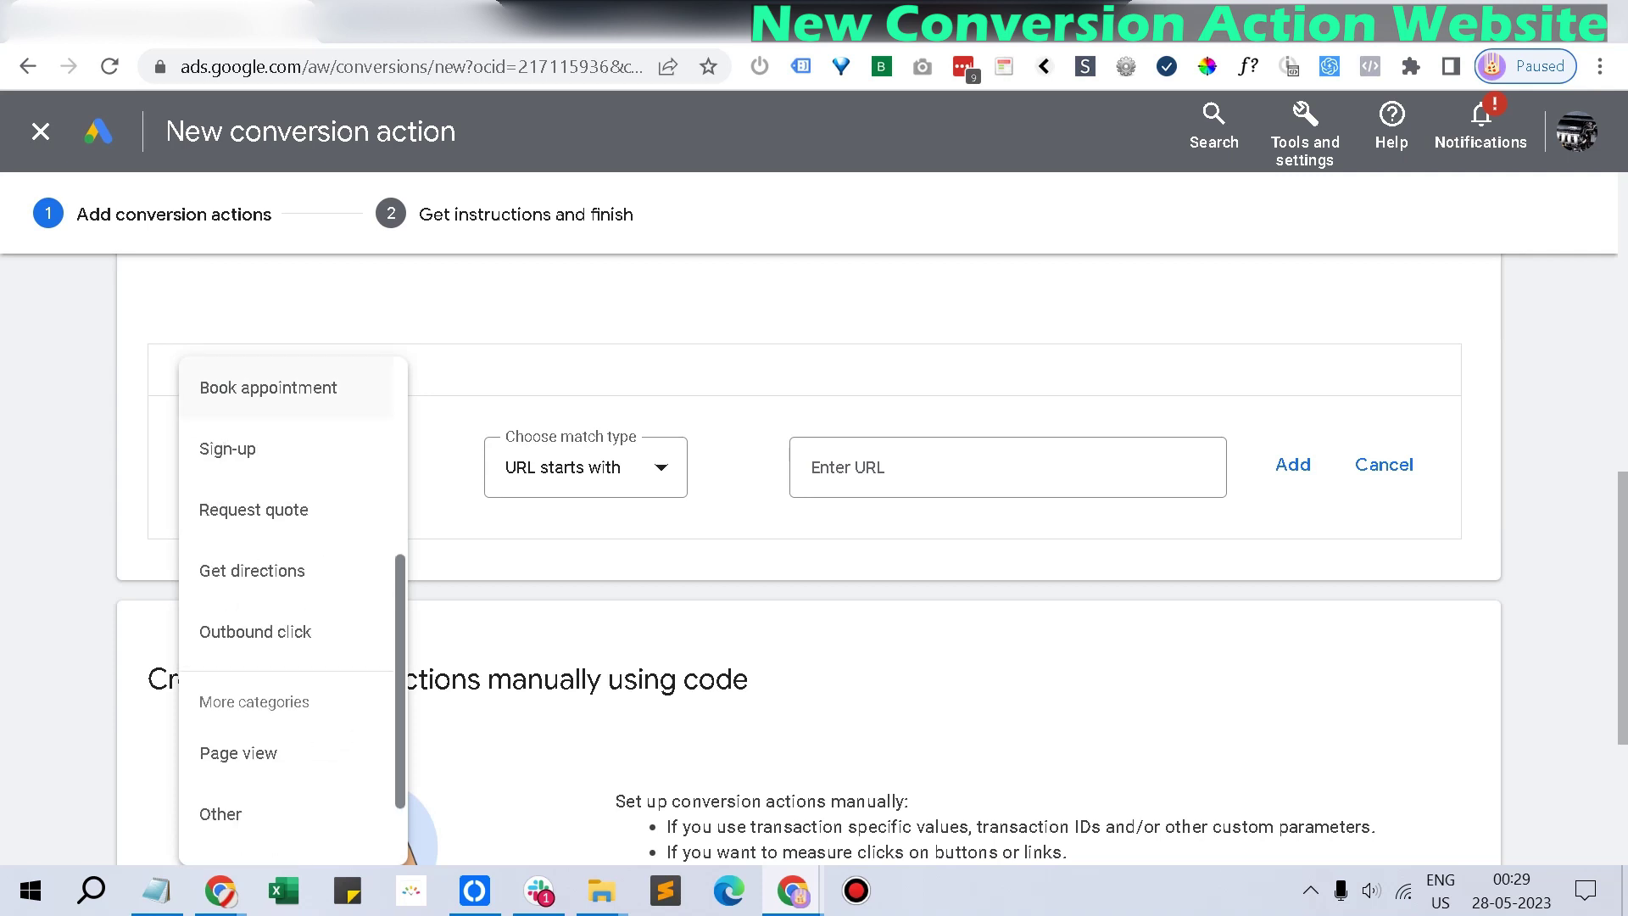
pyautogui.scroll(6, 293, 611)
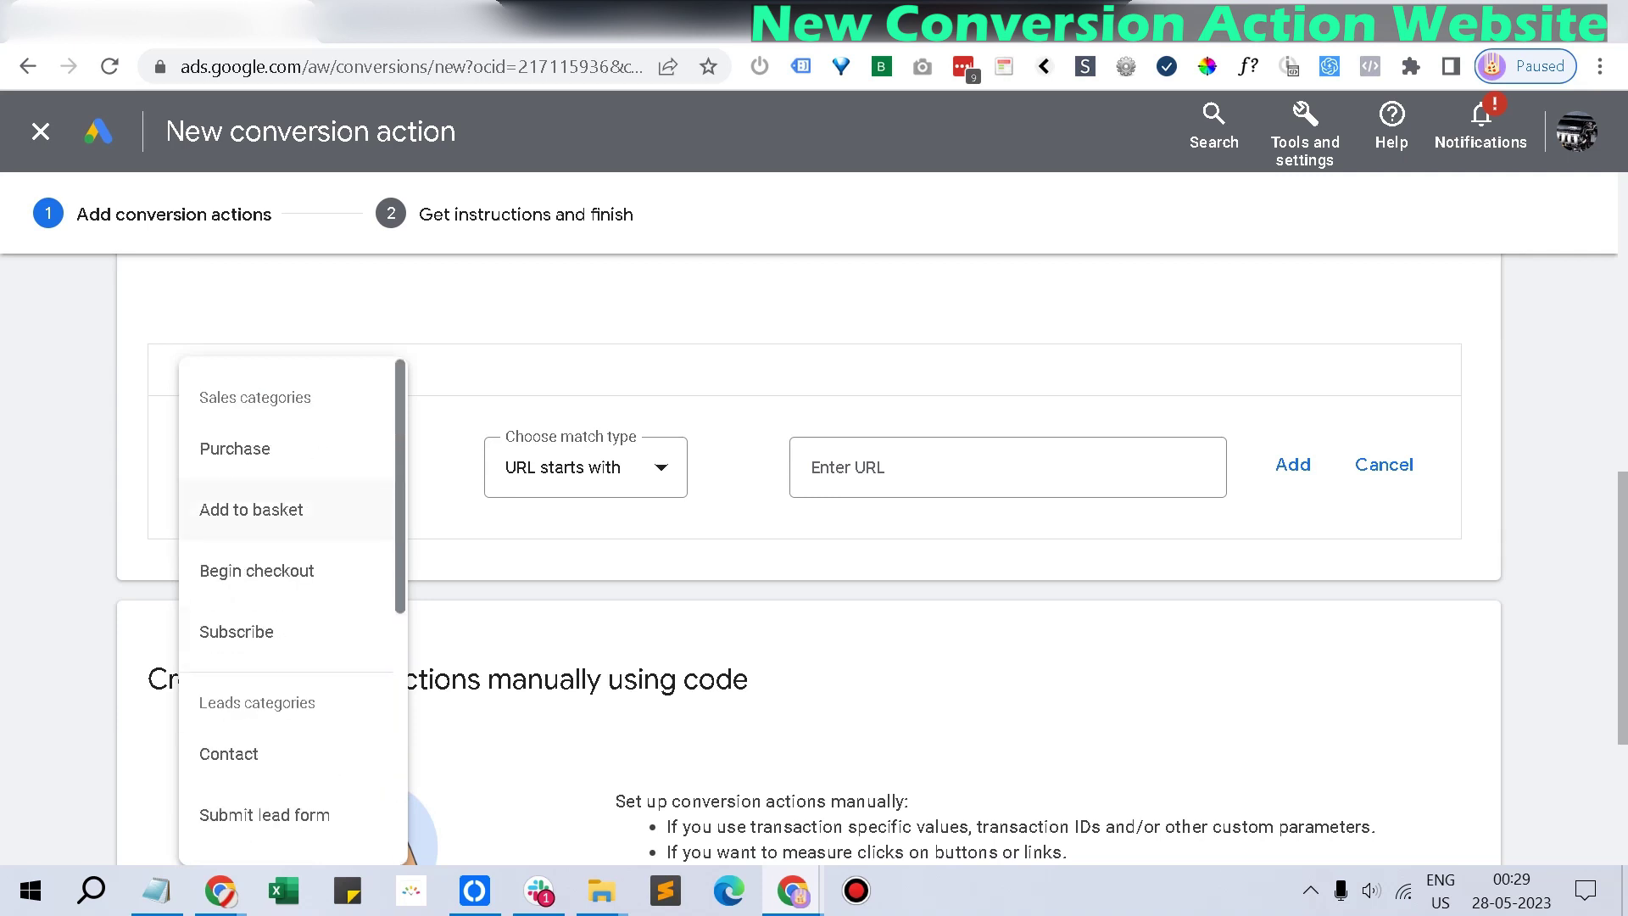
pyautogui.scroll(-3, 292, 610)
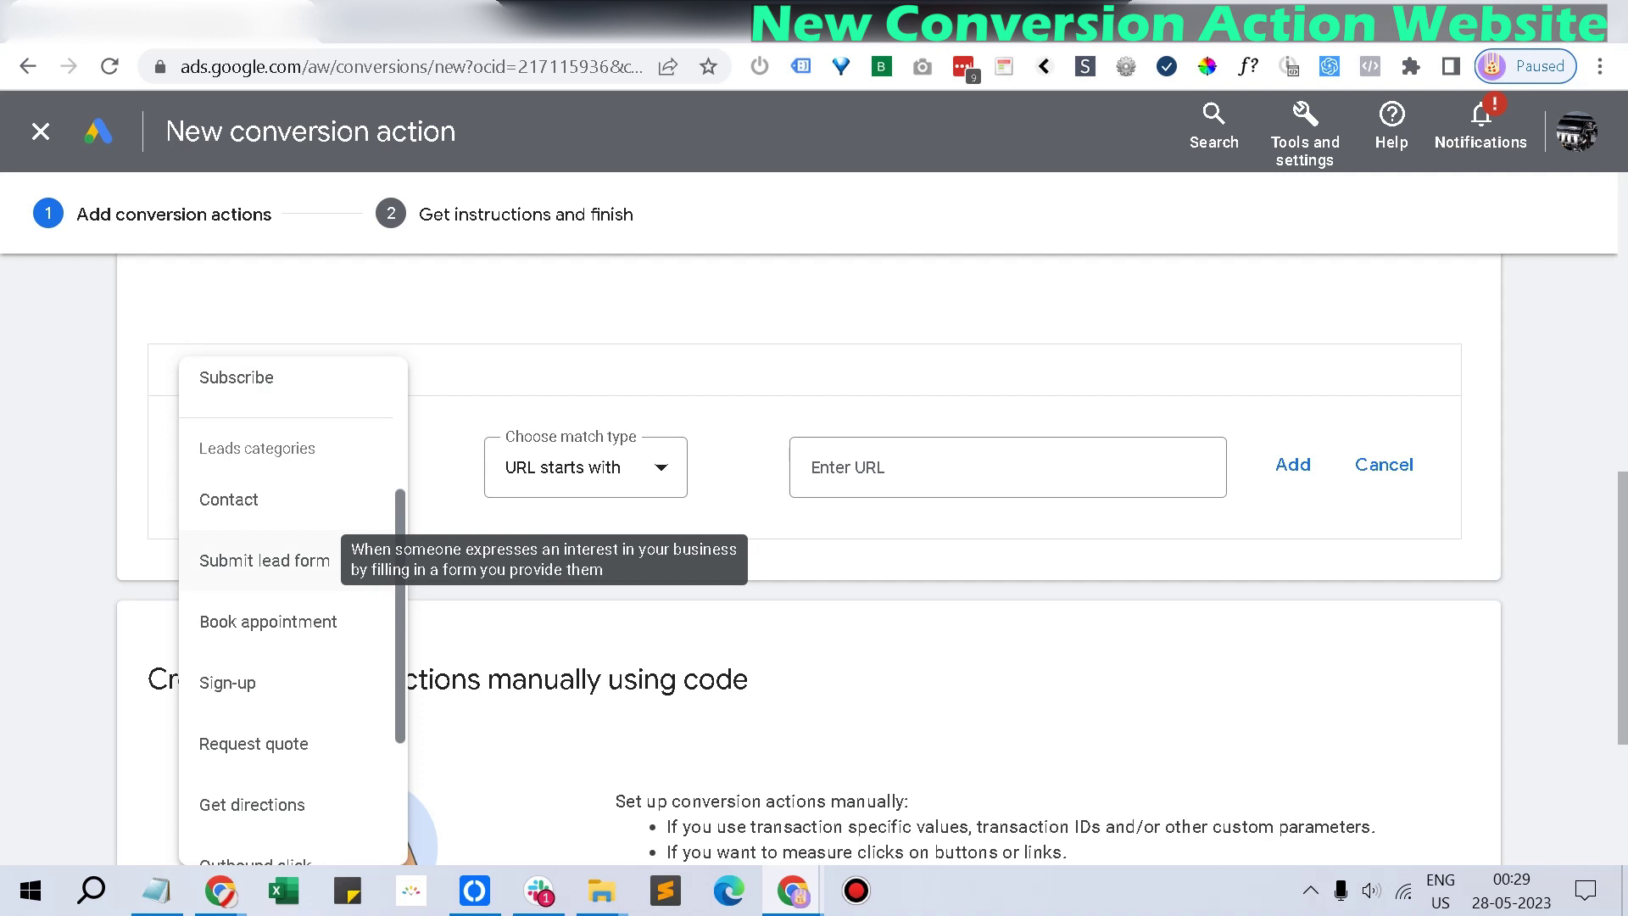
pyautogui.click(265, 560)
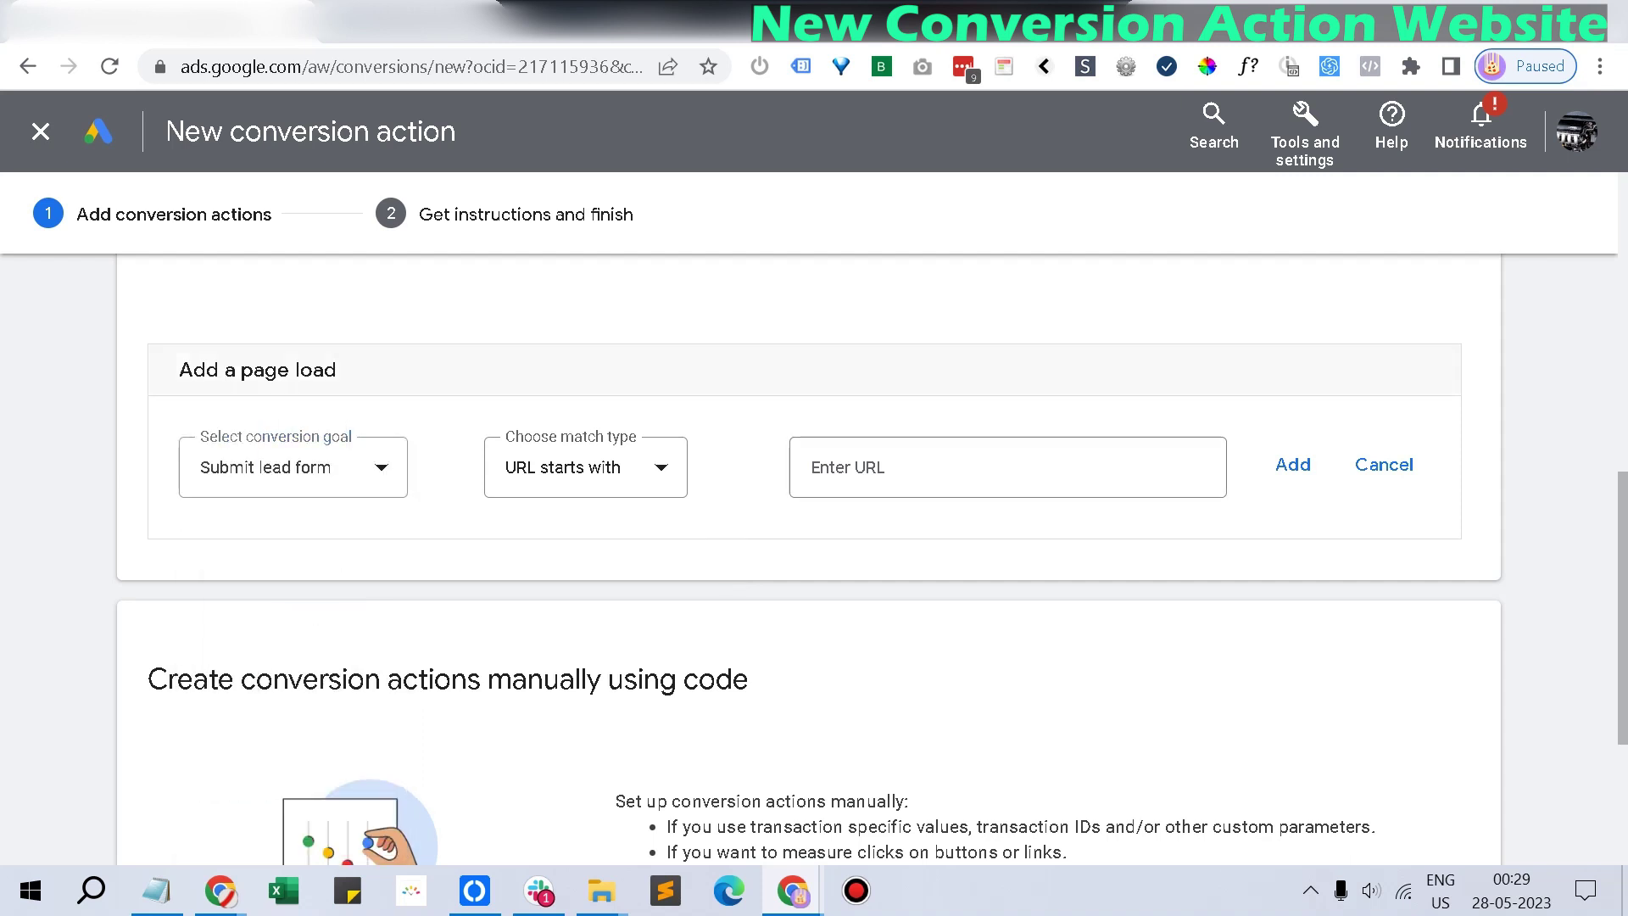
# Switch to the GoHighLevel funnel and copy the page URL of its thank you step.
pyautogui.hotkey('ctrl', 'Tab')
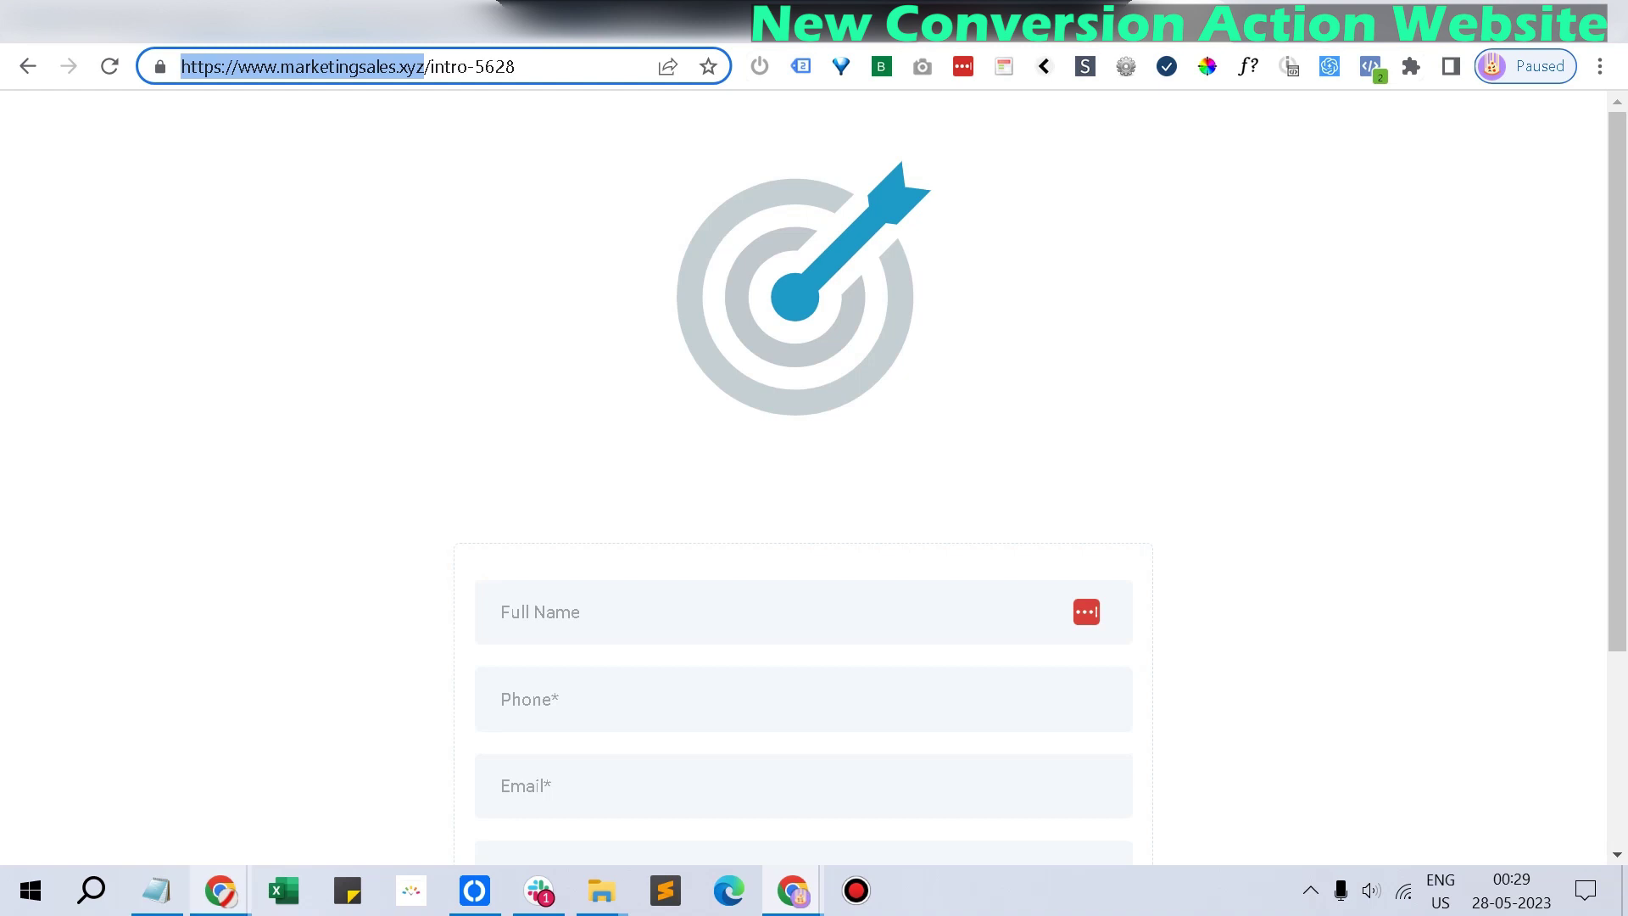
pyautogui.moveTo(220, 890)
pyautogui.click(415, 788)
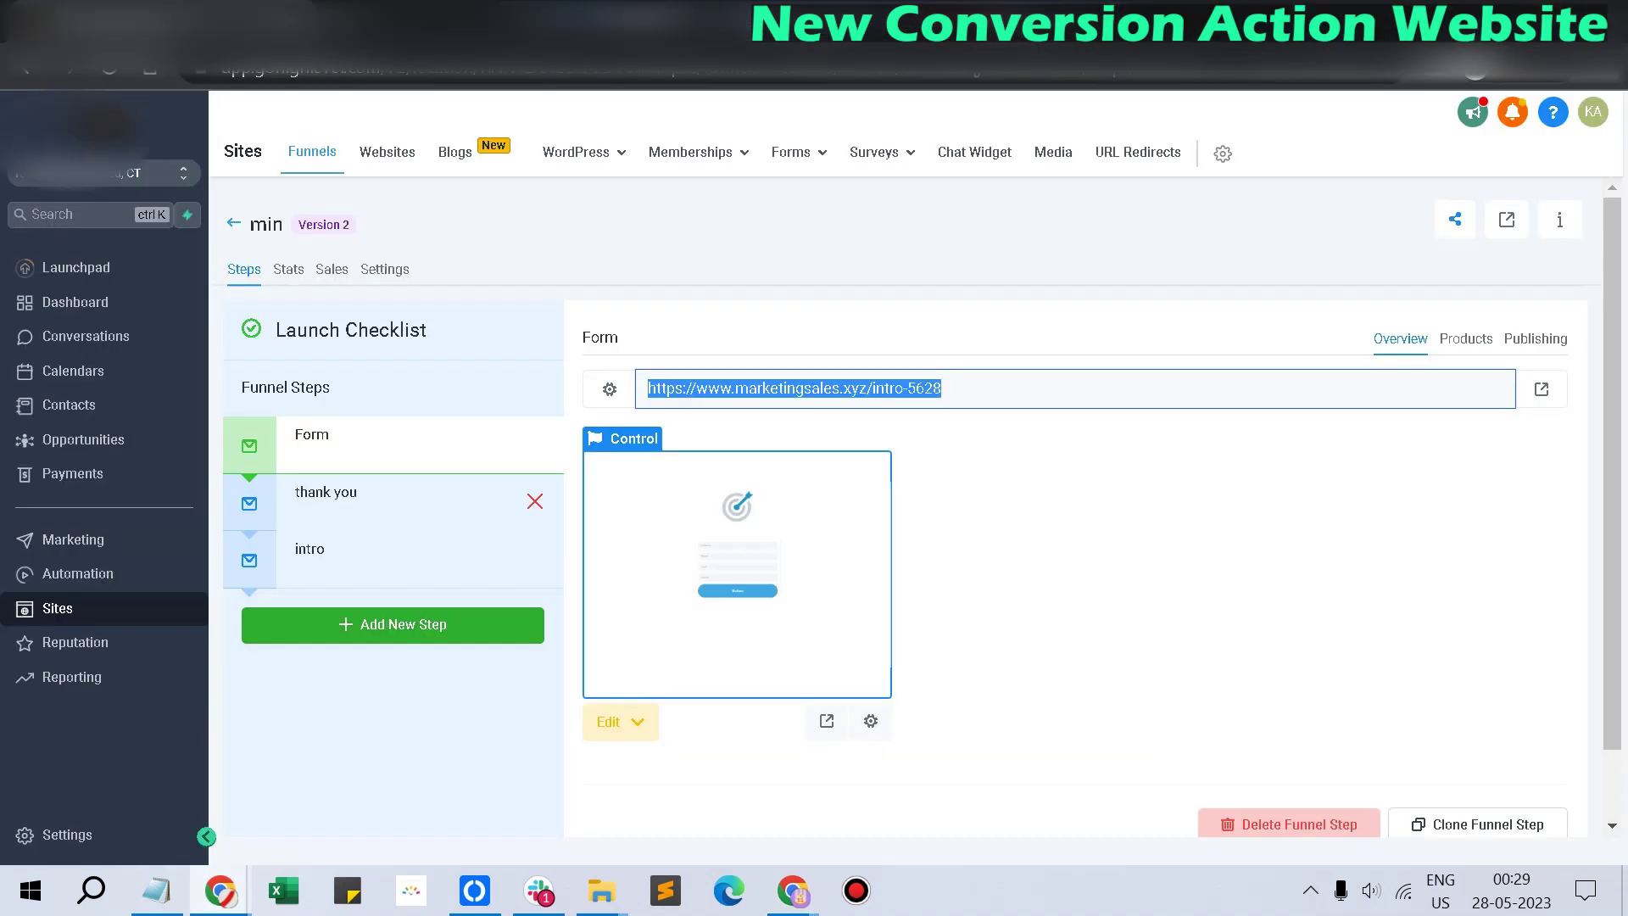
pyautogui.click(407, 501)
pyautogui.moveTo(939, 388); pyautogui.dragTo(648, 388)
pyautogui.hotkey('ctrl', 'c')
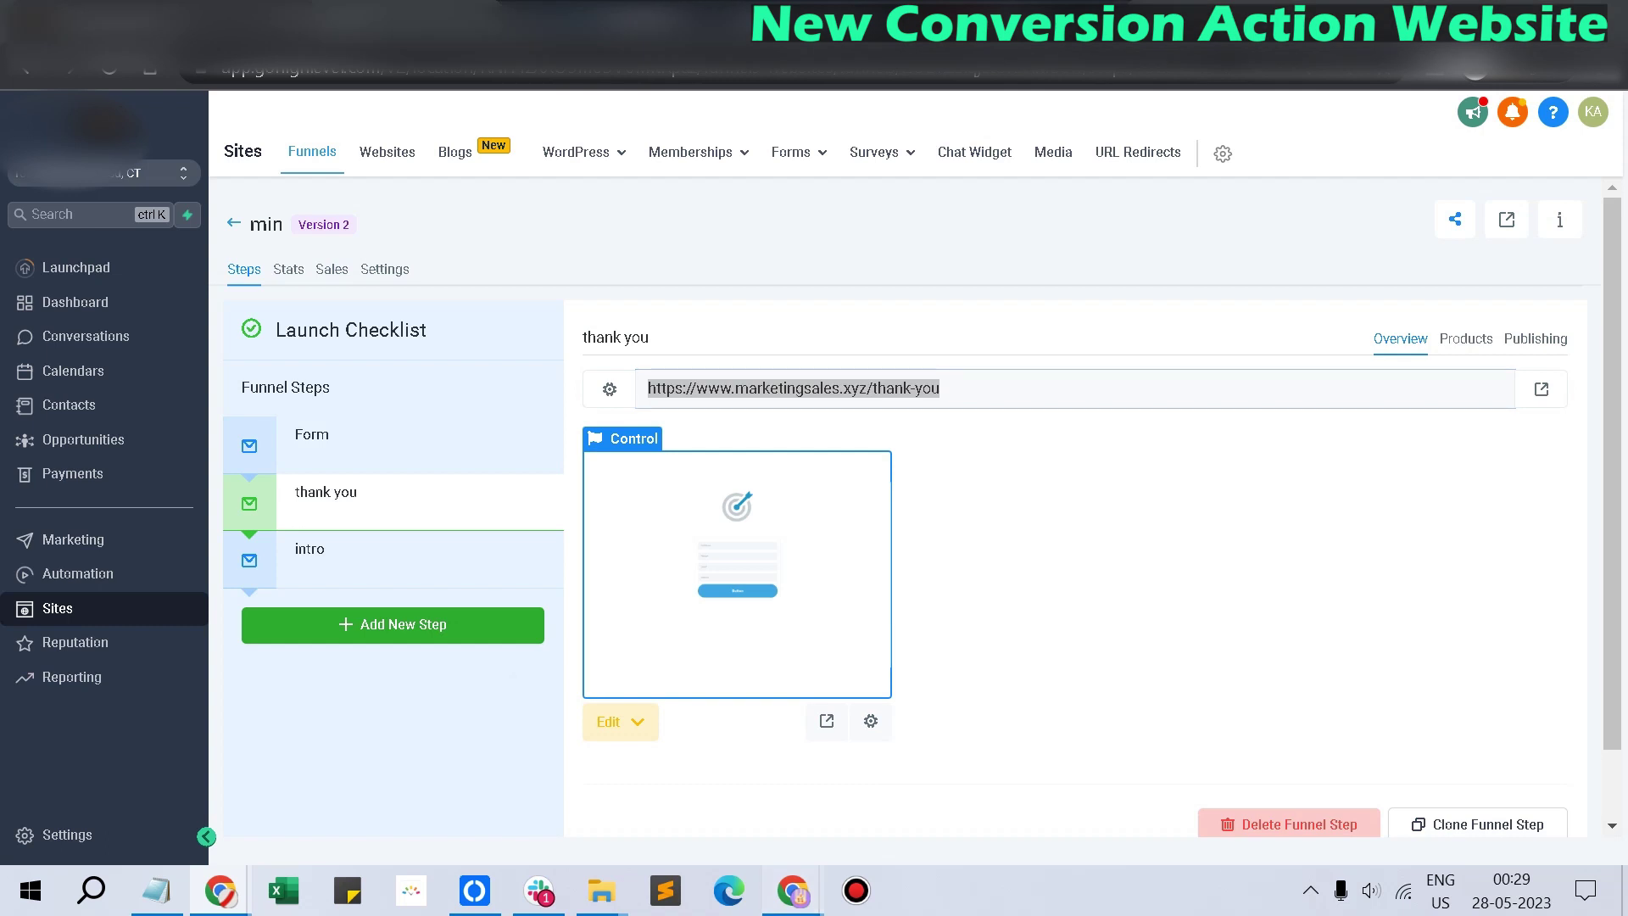
pyautogui.moveTo(792, 890)
pyautogui.click(928, 789)
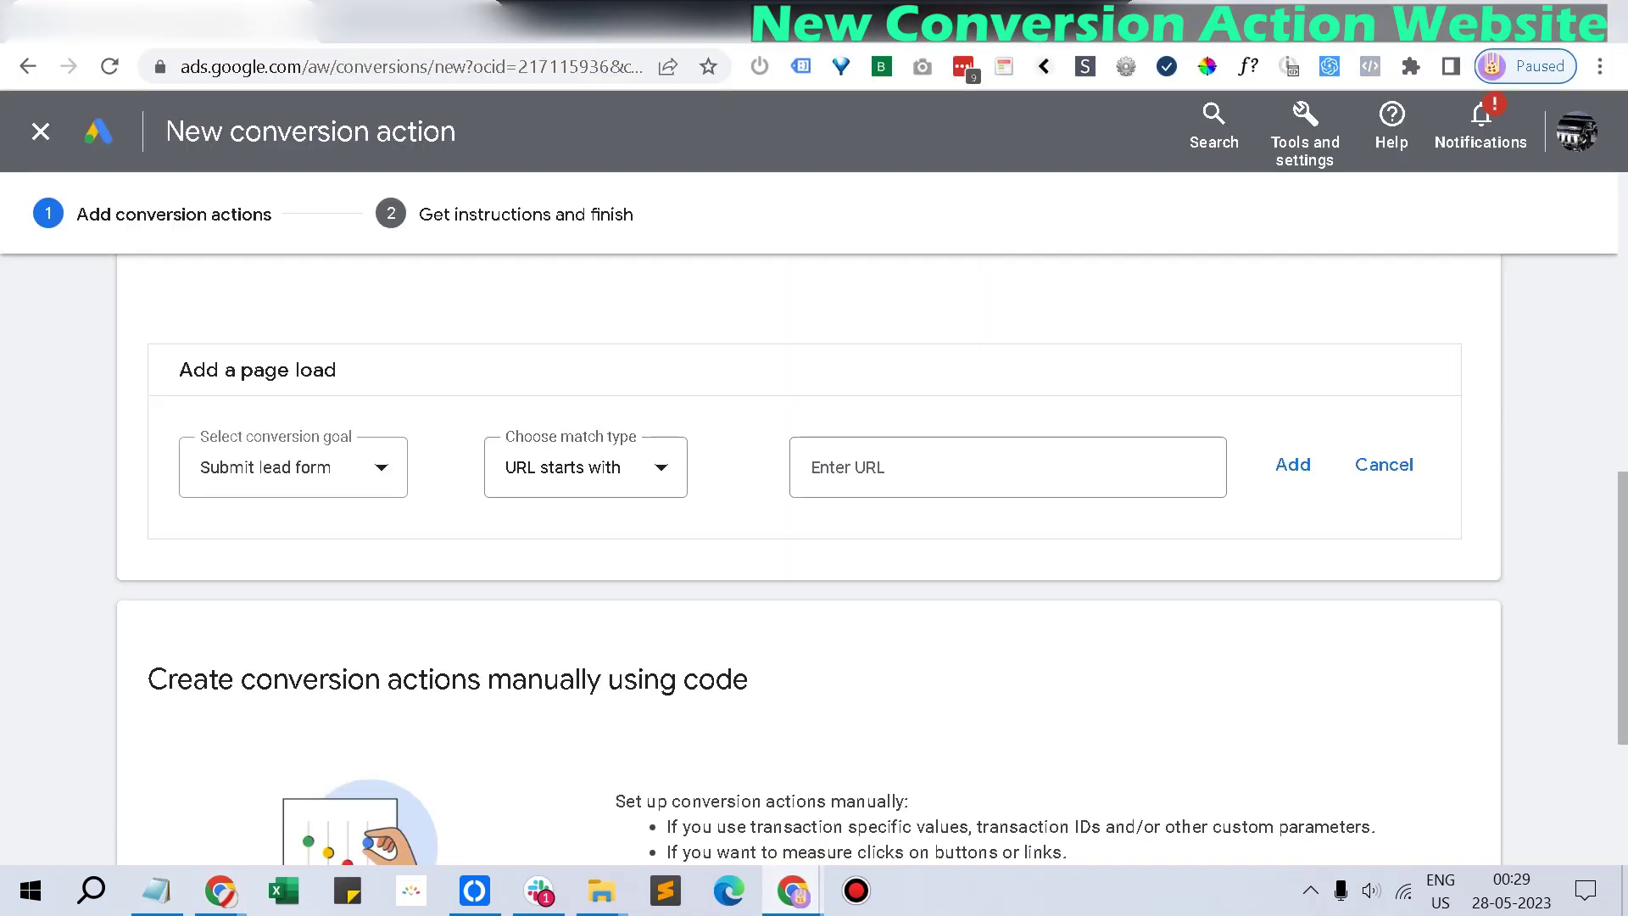
pyautogui.click(812, 467)
pyautogui.hotkey('ctrl', 'v')
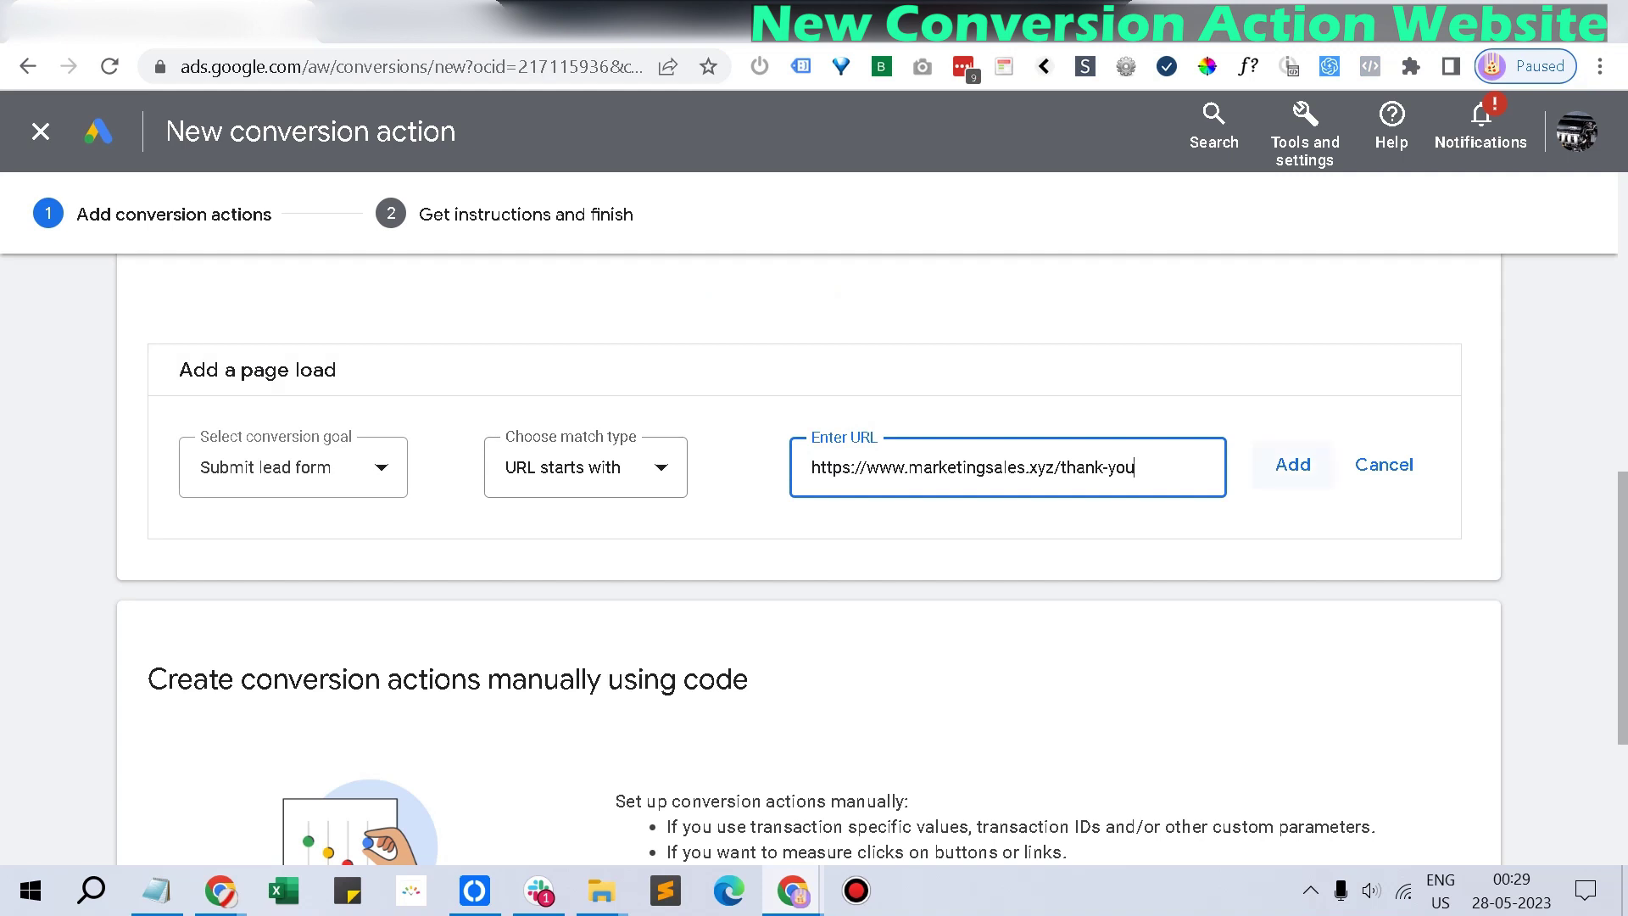
pyautogui.scroll(-3, 814, 559)
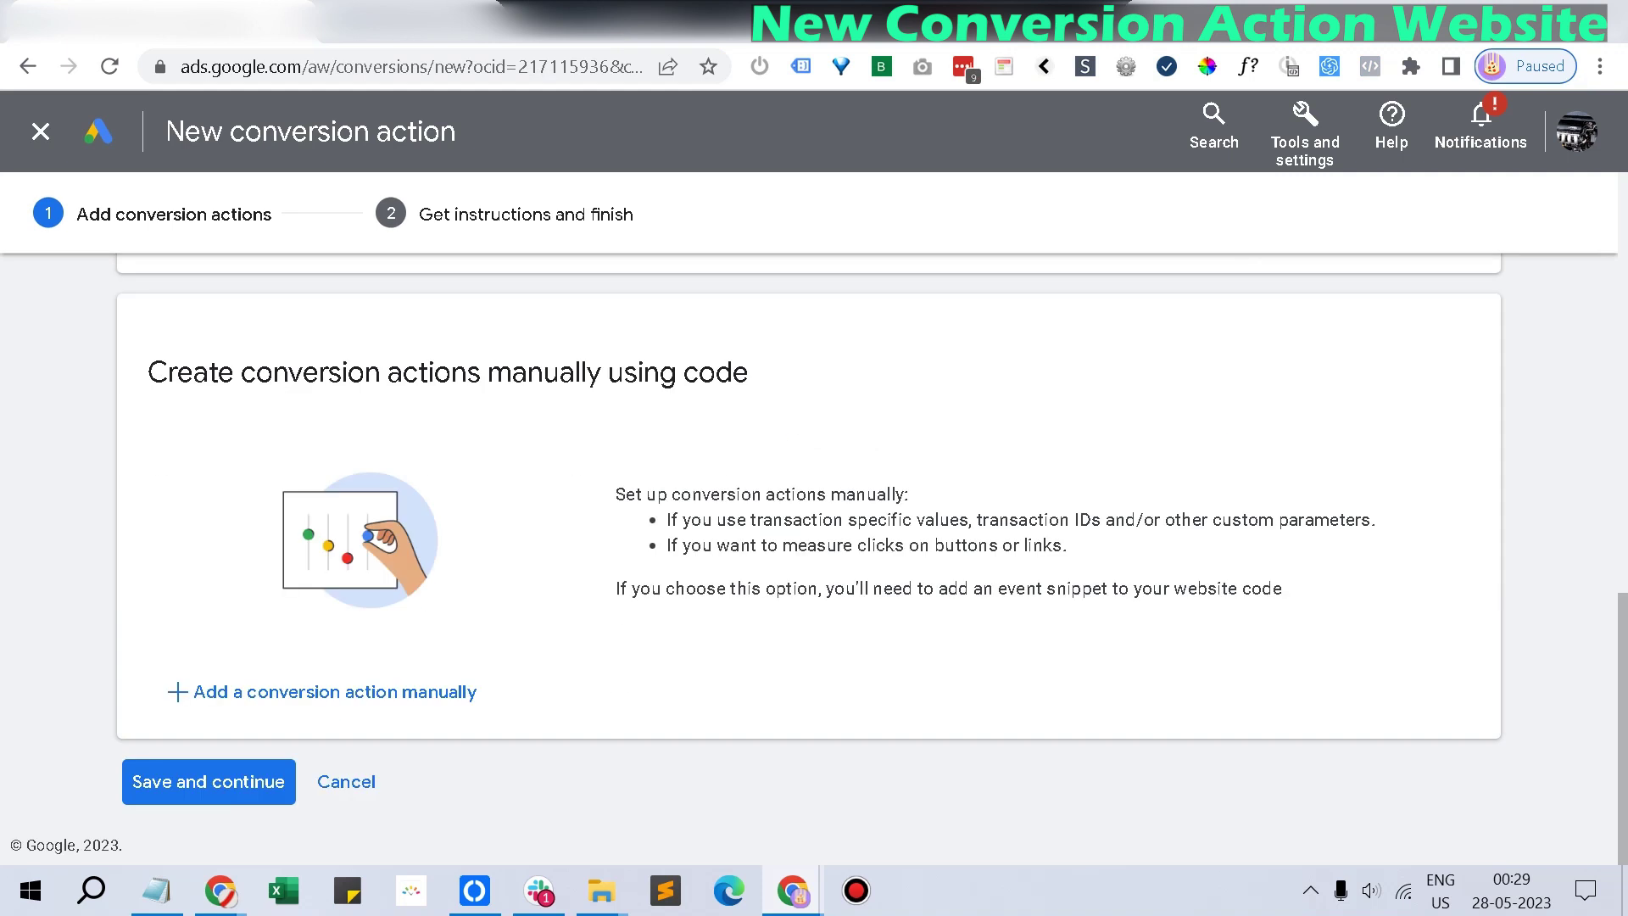
pyautogui.scroll(10, 814, 560)
pyautogui.scroll(-3, 813, 560)
pyautogui.click(1291, 539)
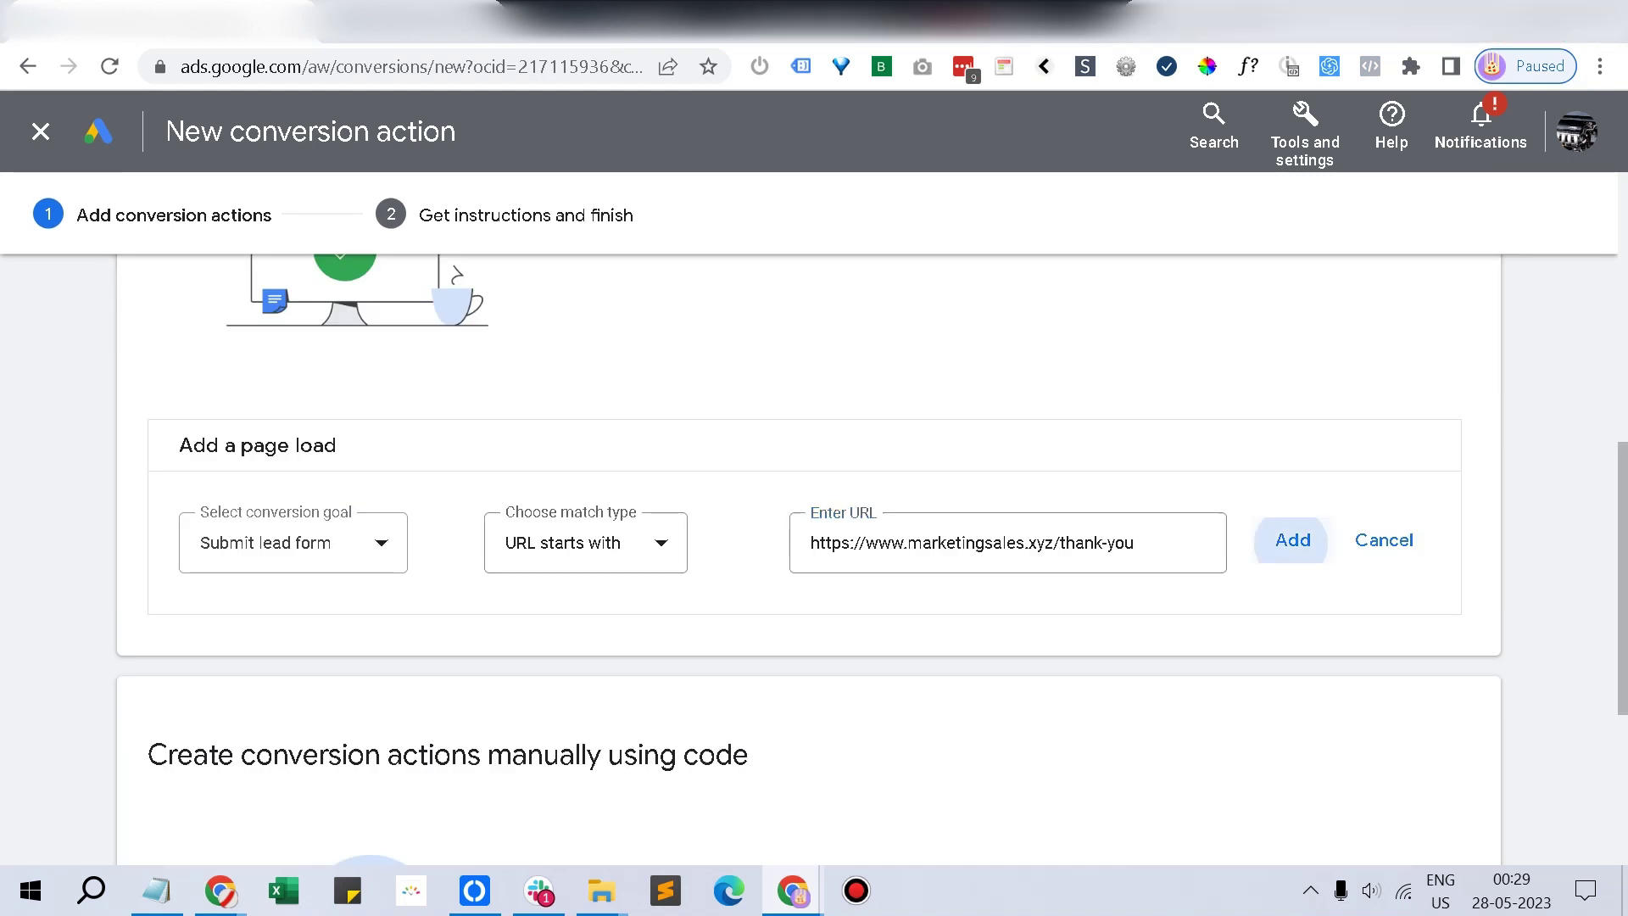
# Open the settings of the Submit lead form event and set the same value for each conversion to 30 US dollars.
pyautogui.scroll(-4, 814, 560)
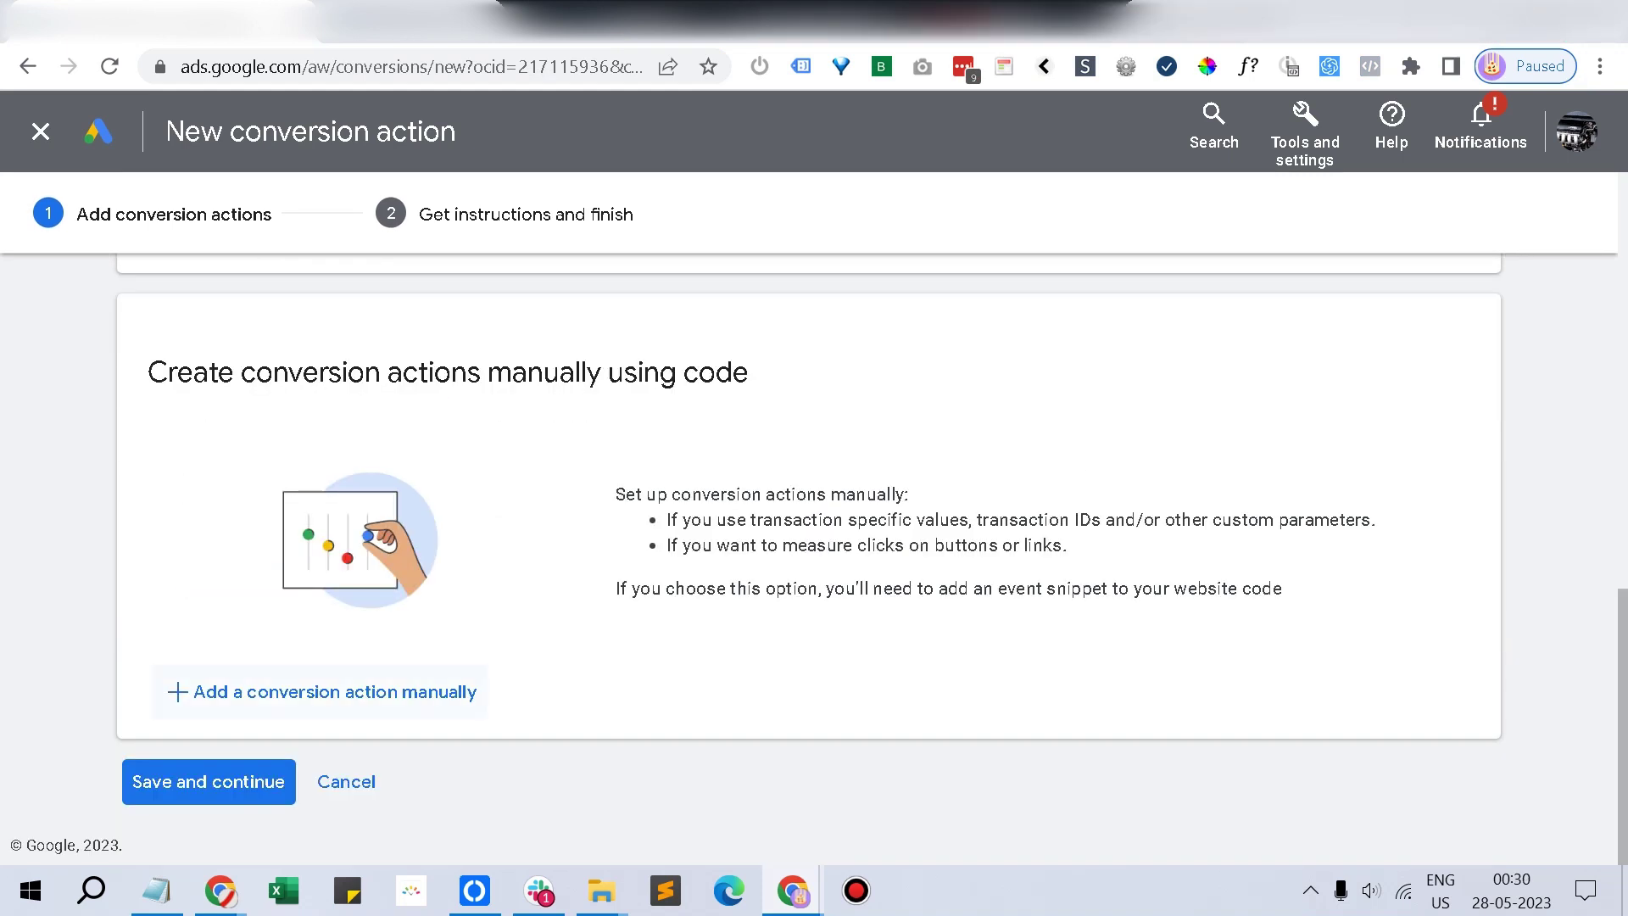
pyautogui.scroll(6, 814, 560)
pyautogui.scroll(-2, 814, 559)
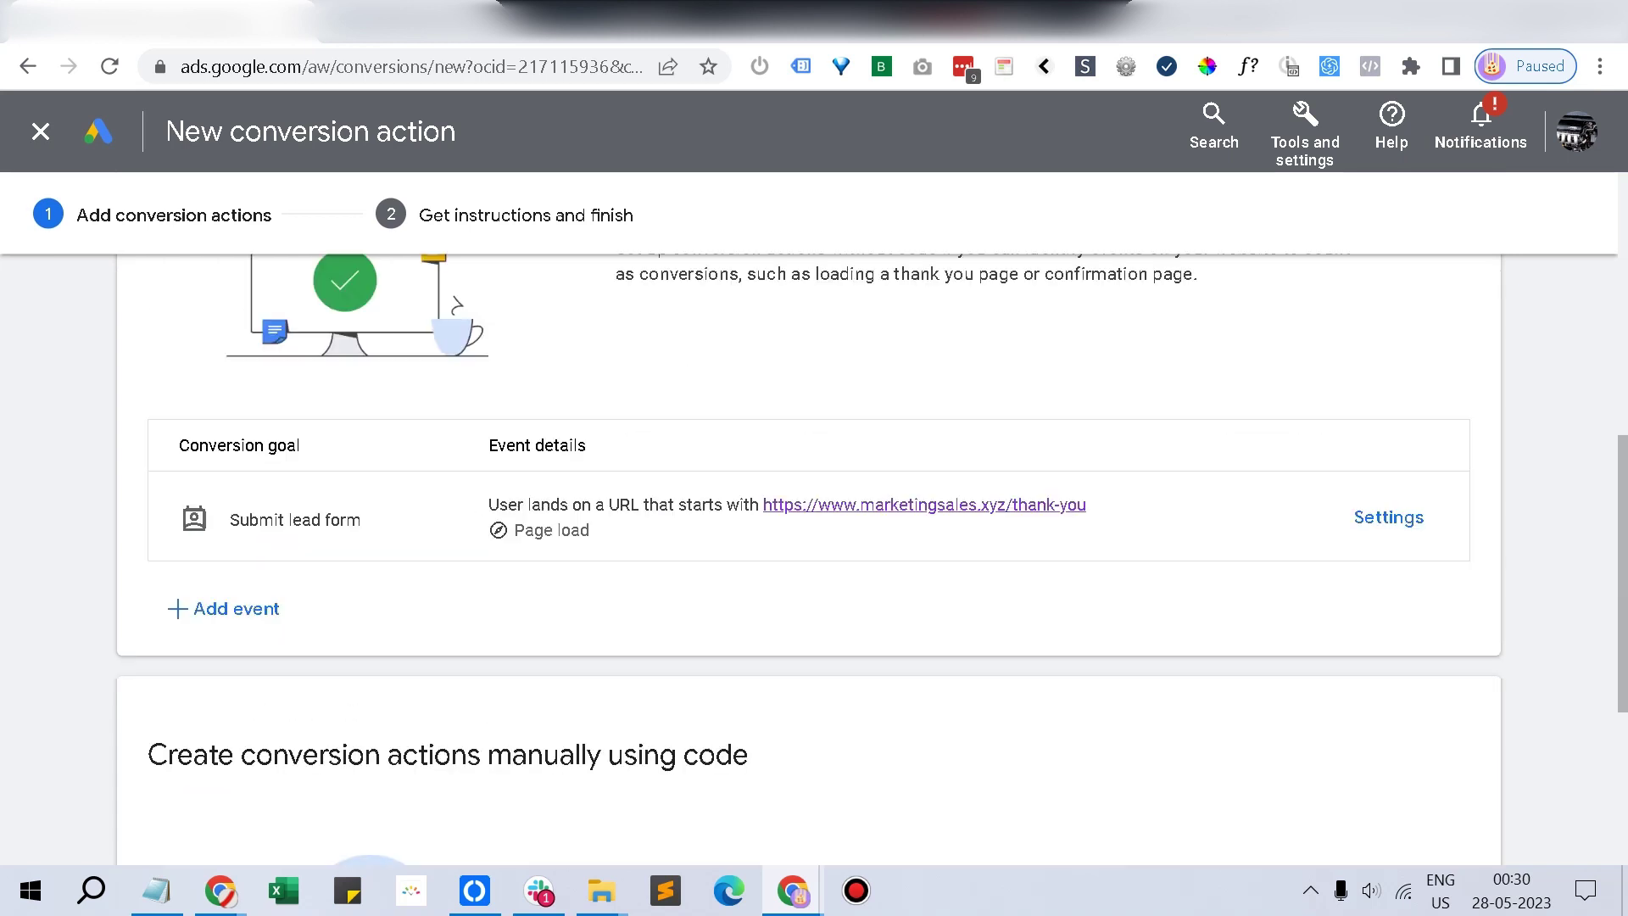
pyautogui.scroll(-4, 813, 559)
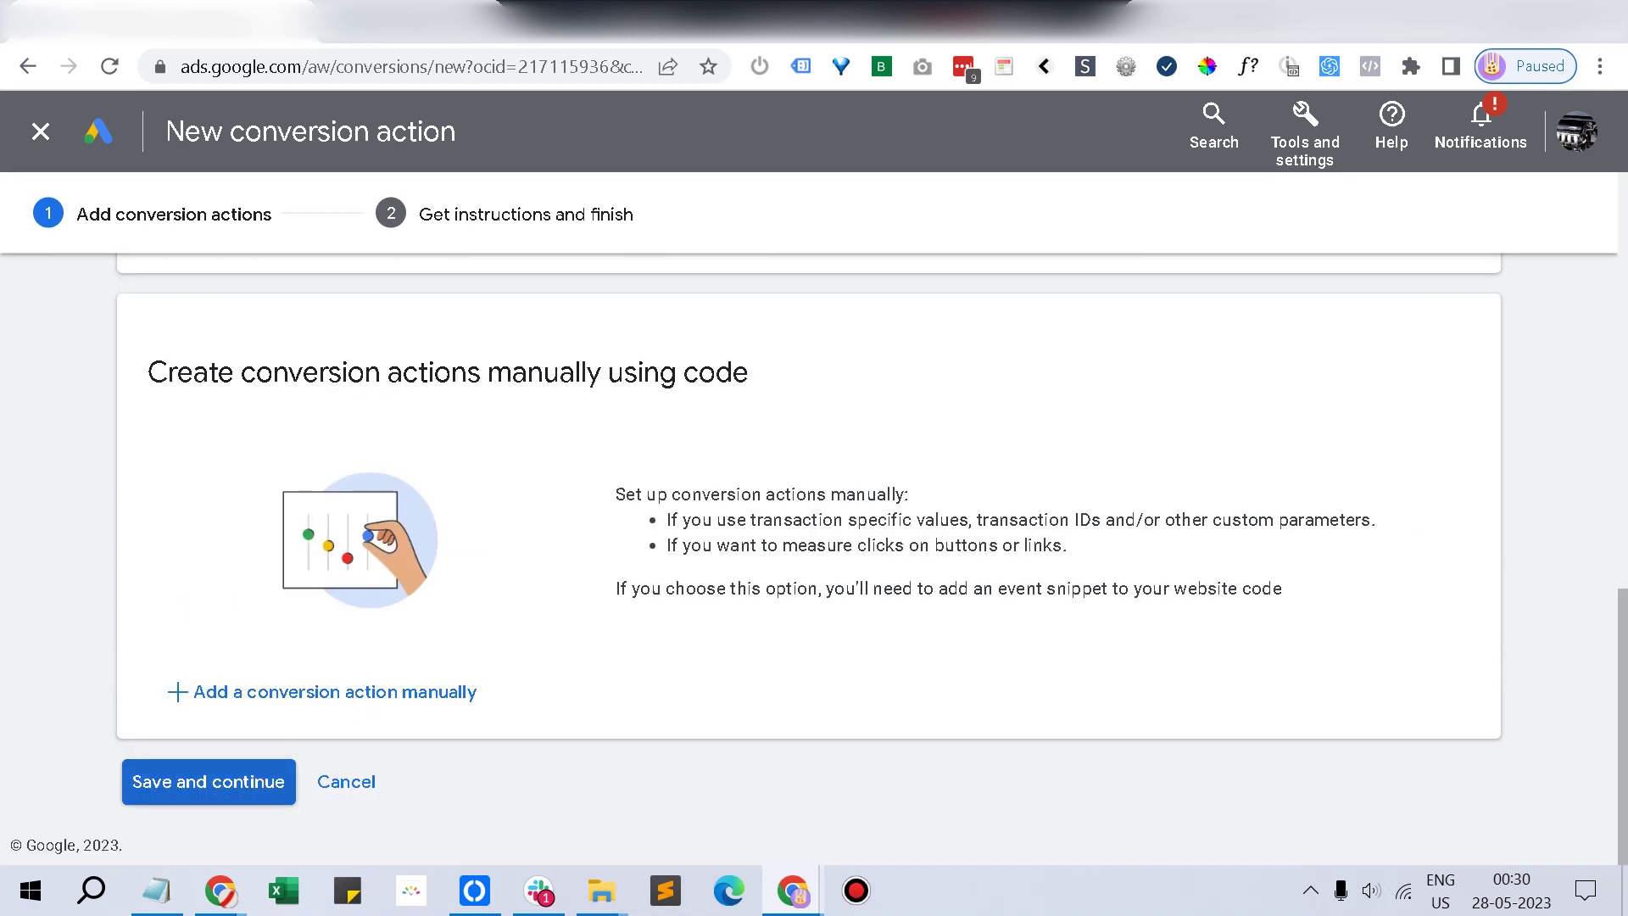
pyautogui.scroll(4, 814, 559)
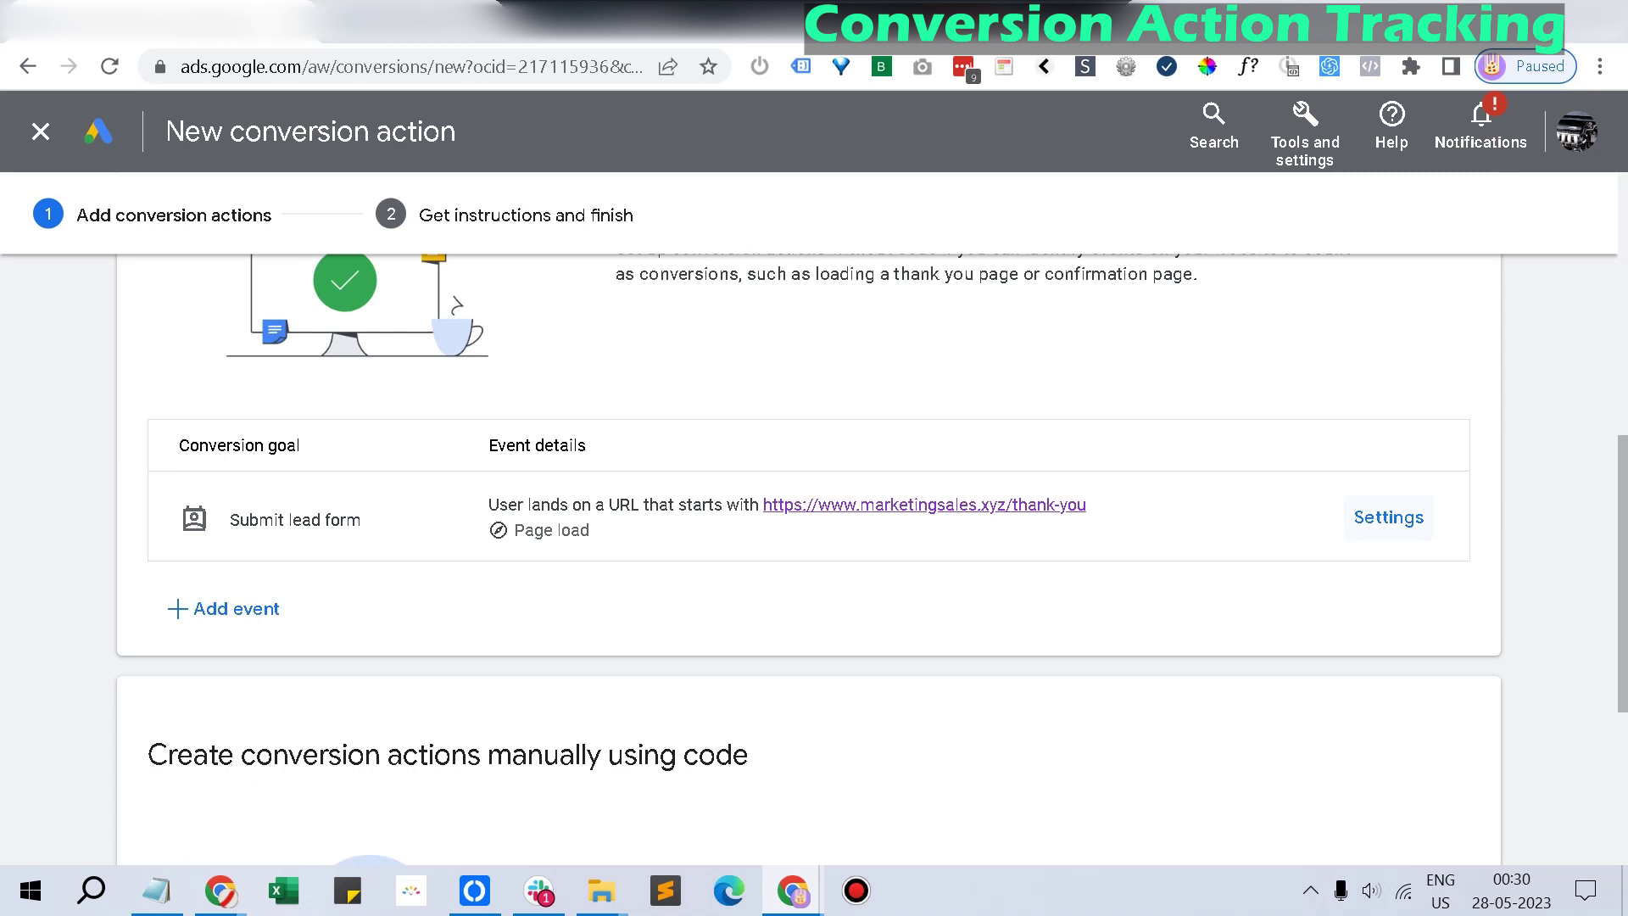
pyautogui.click(1388, 517)
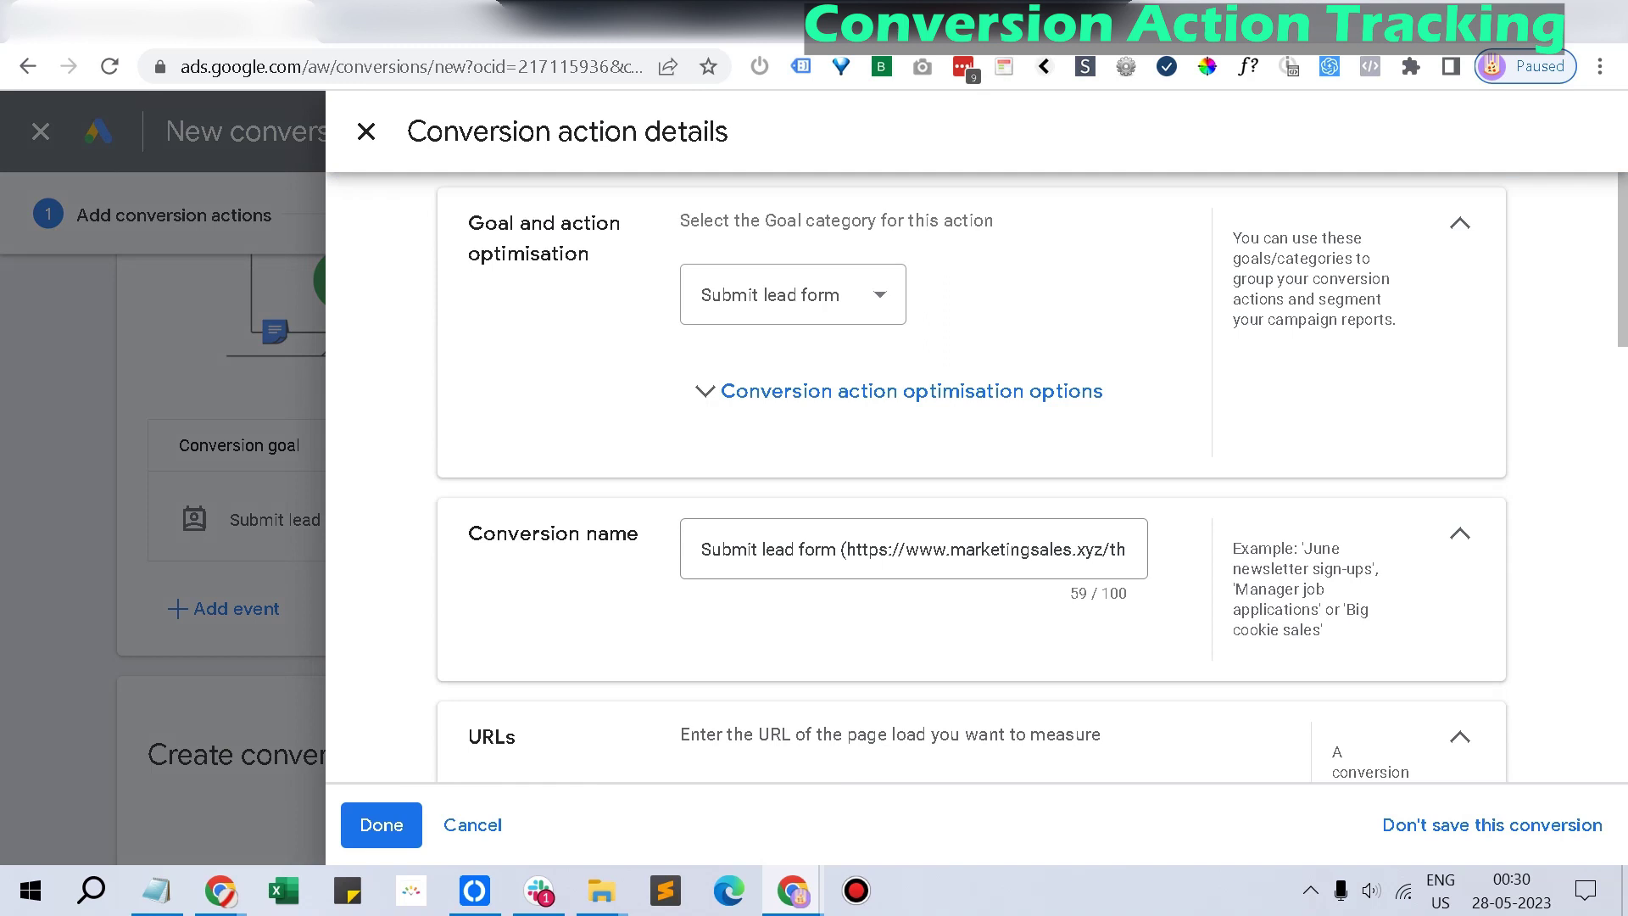
pyautogui.scroll(-5, 972, 474)
pyautogui.scroll(-4, 971, 475)
pyautogui.scroll(-9, 972, 474)
pyautogui.scroll(8, 971, 474)
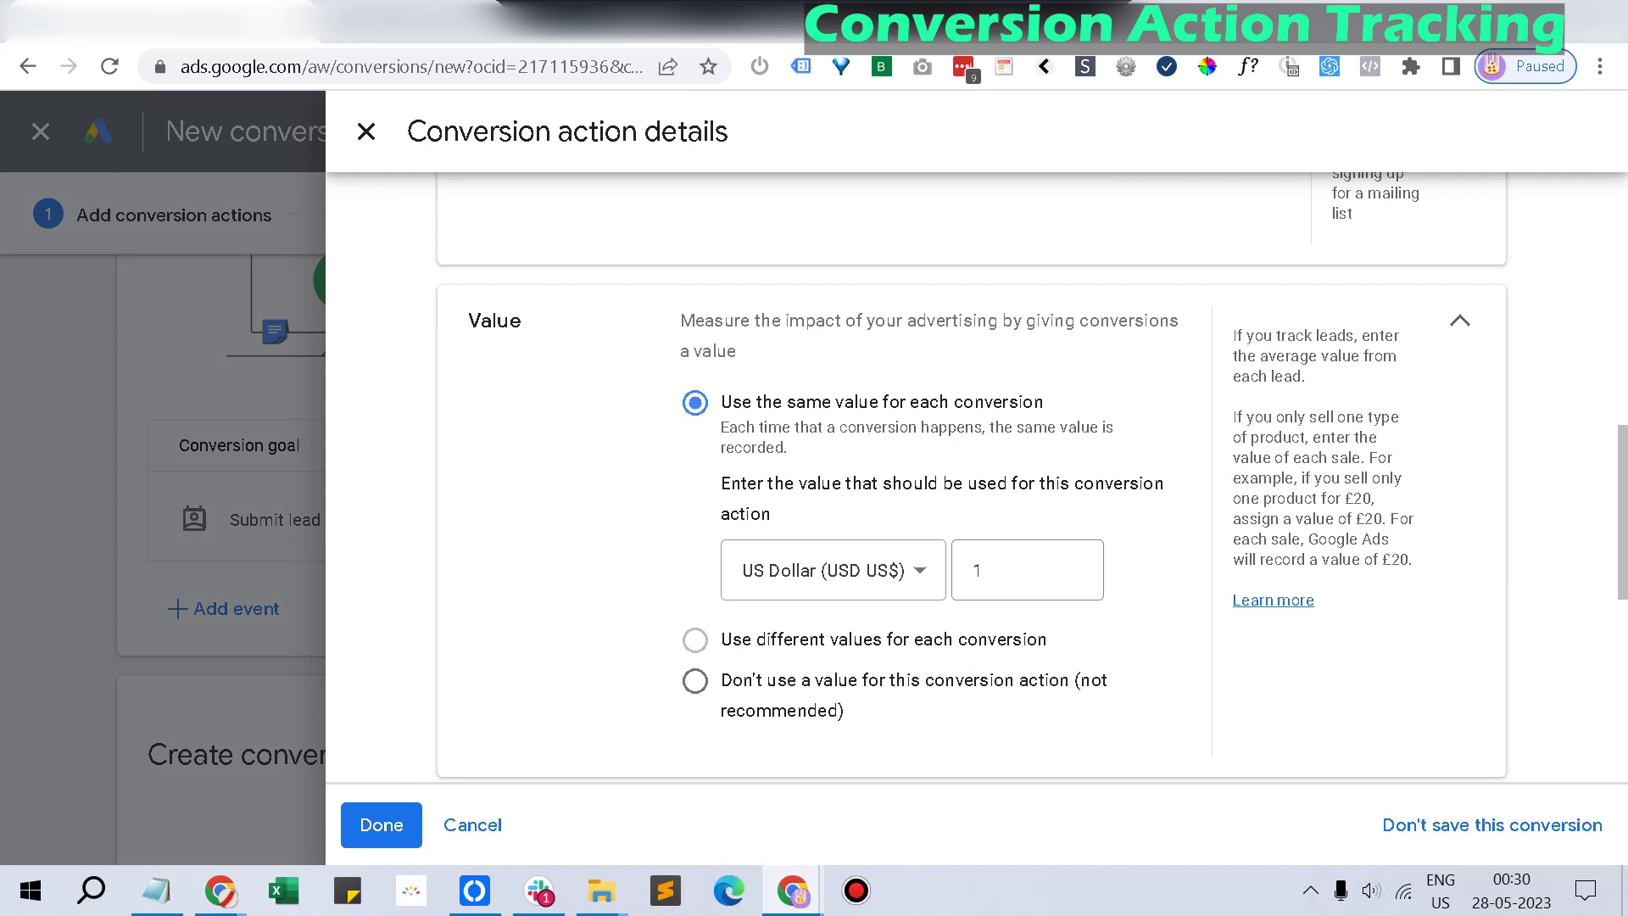
pyautogui.doubleClick(1026, 570)
pyautogui.write('30')
# Review the event's count, conversion windows, attribution model and expanded optimisation options, and finish its conversion action details.
pyautogui.scroll(-3, 970, 474)
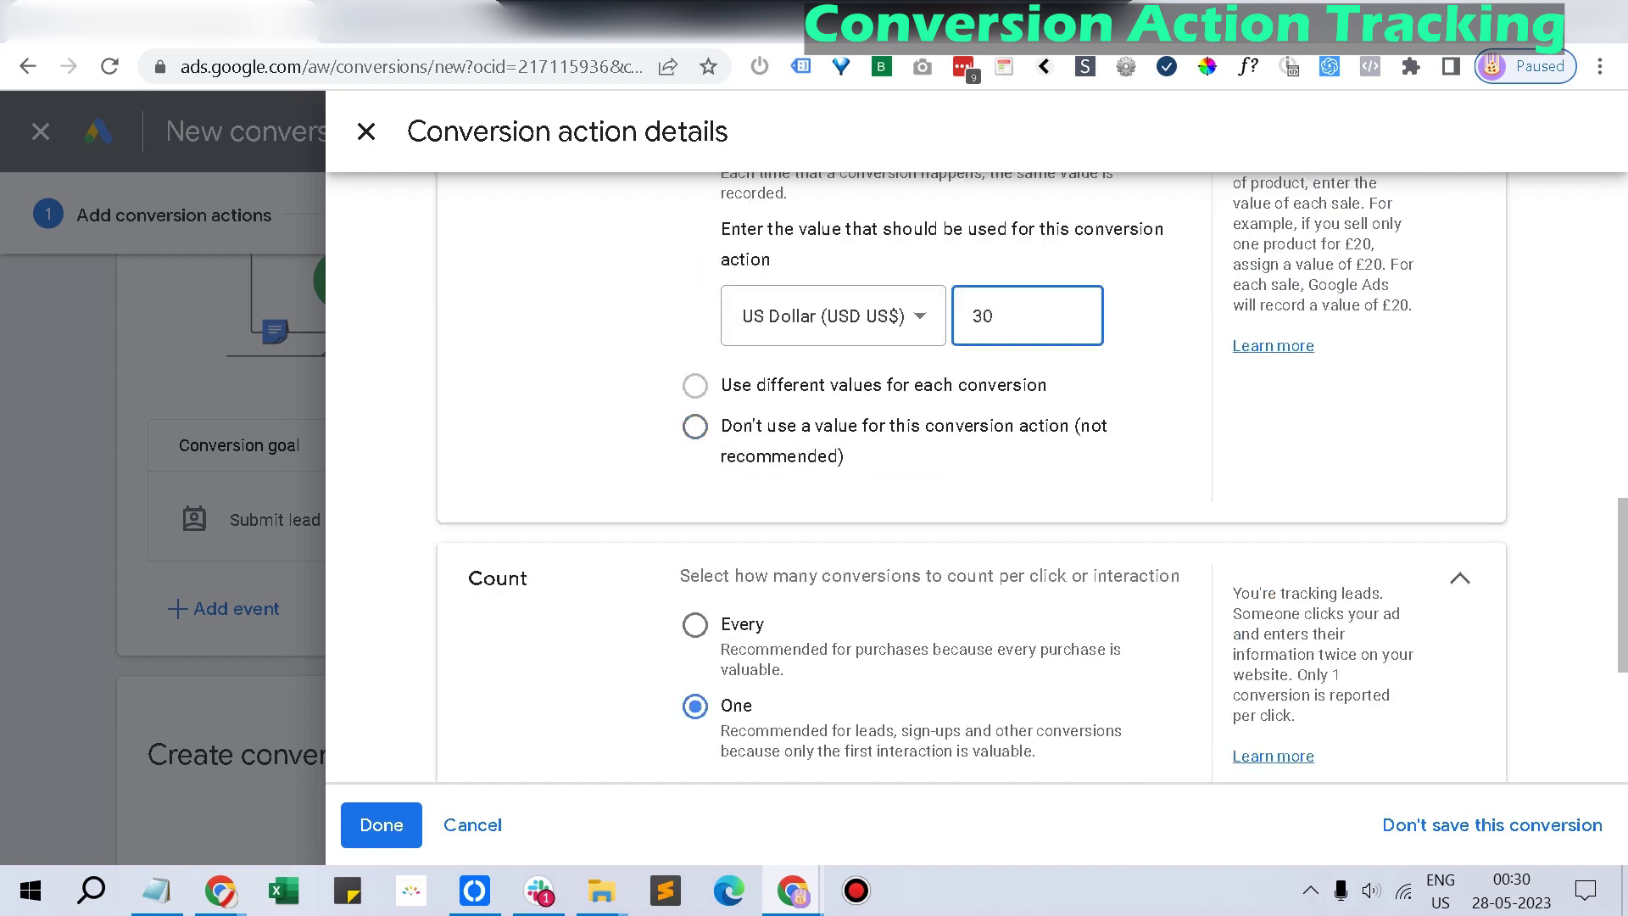
pyautogui.scroll(-3, 971, 475)
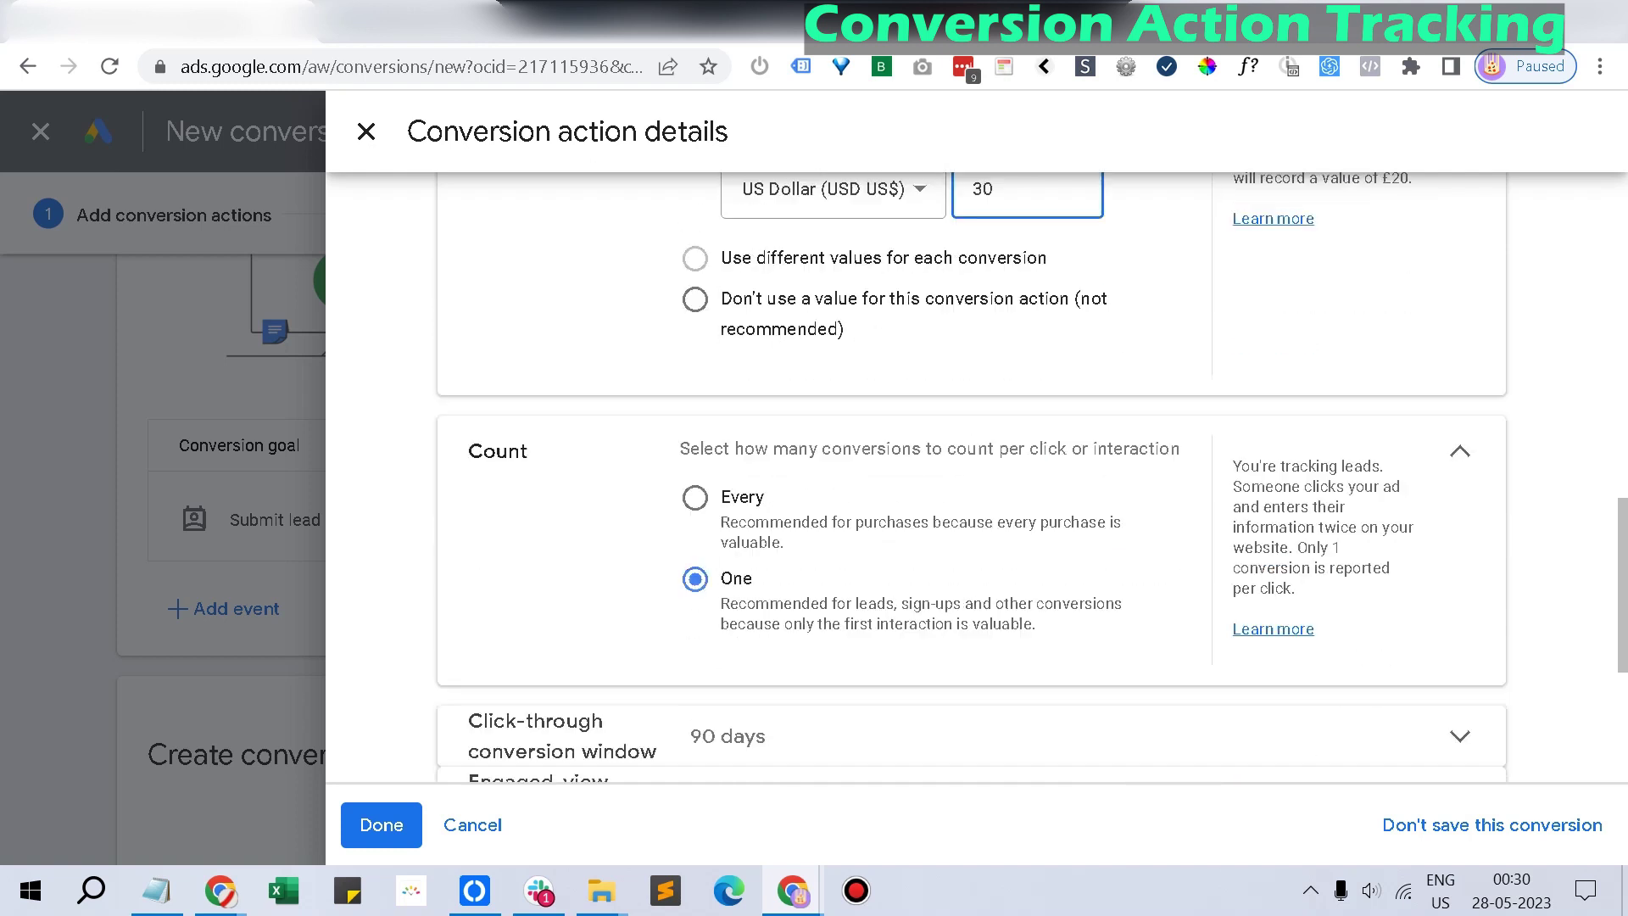
pyautogui.scroll(-2, 970, 543)
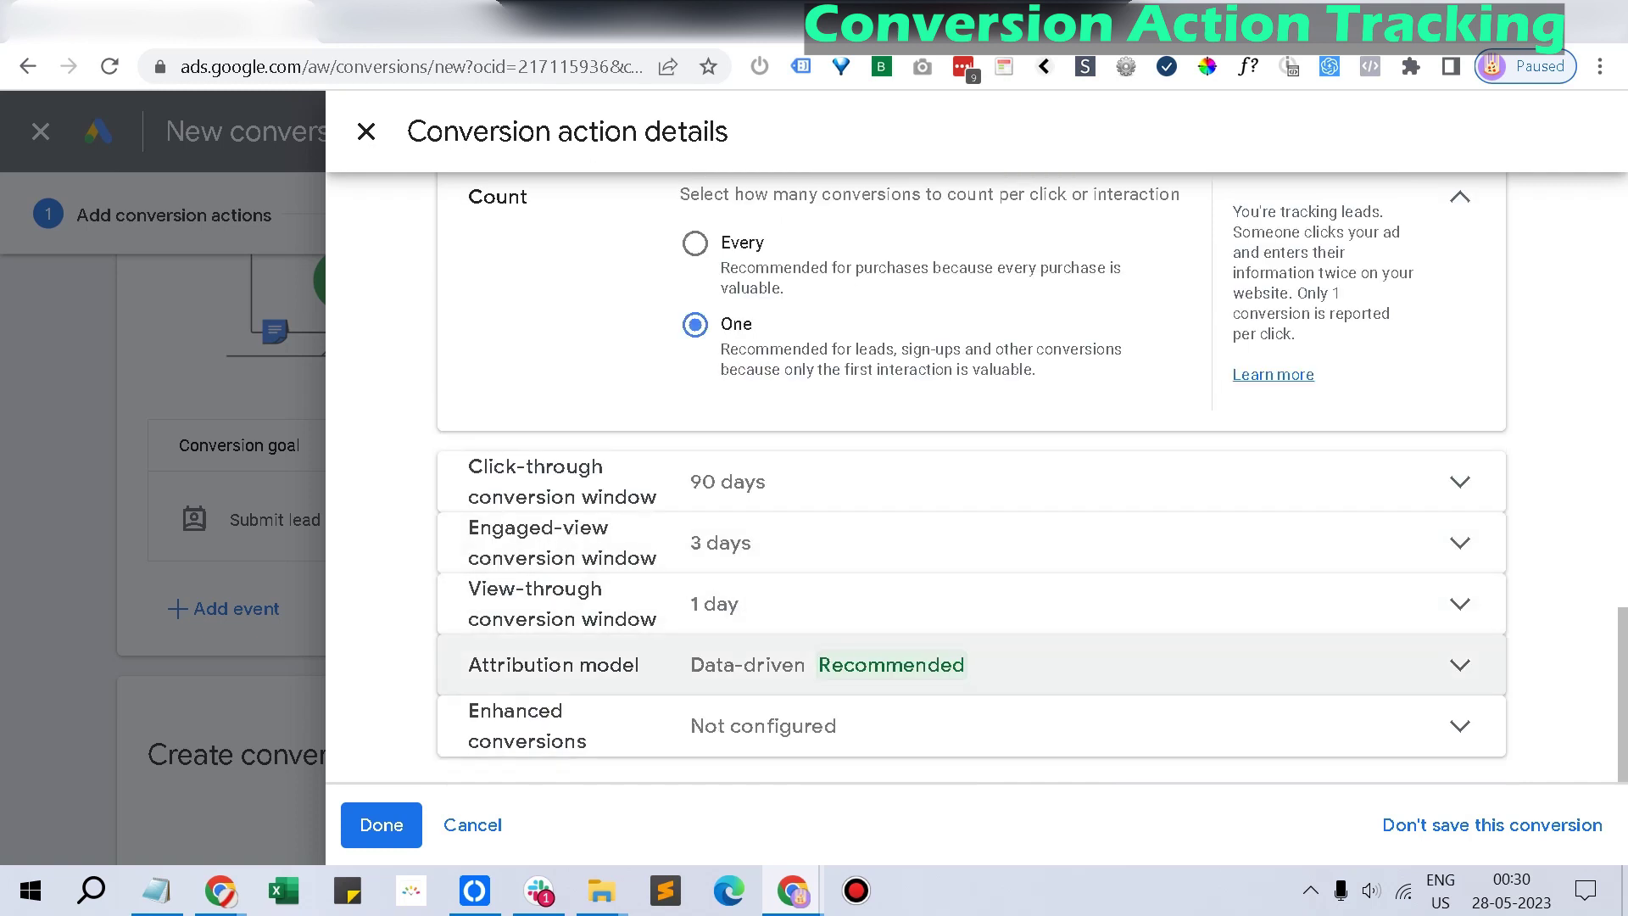
pyautogui.scroll(15, 971, 475)
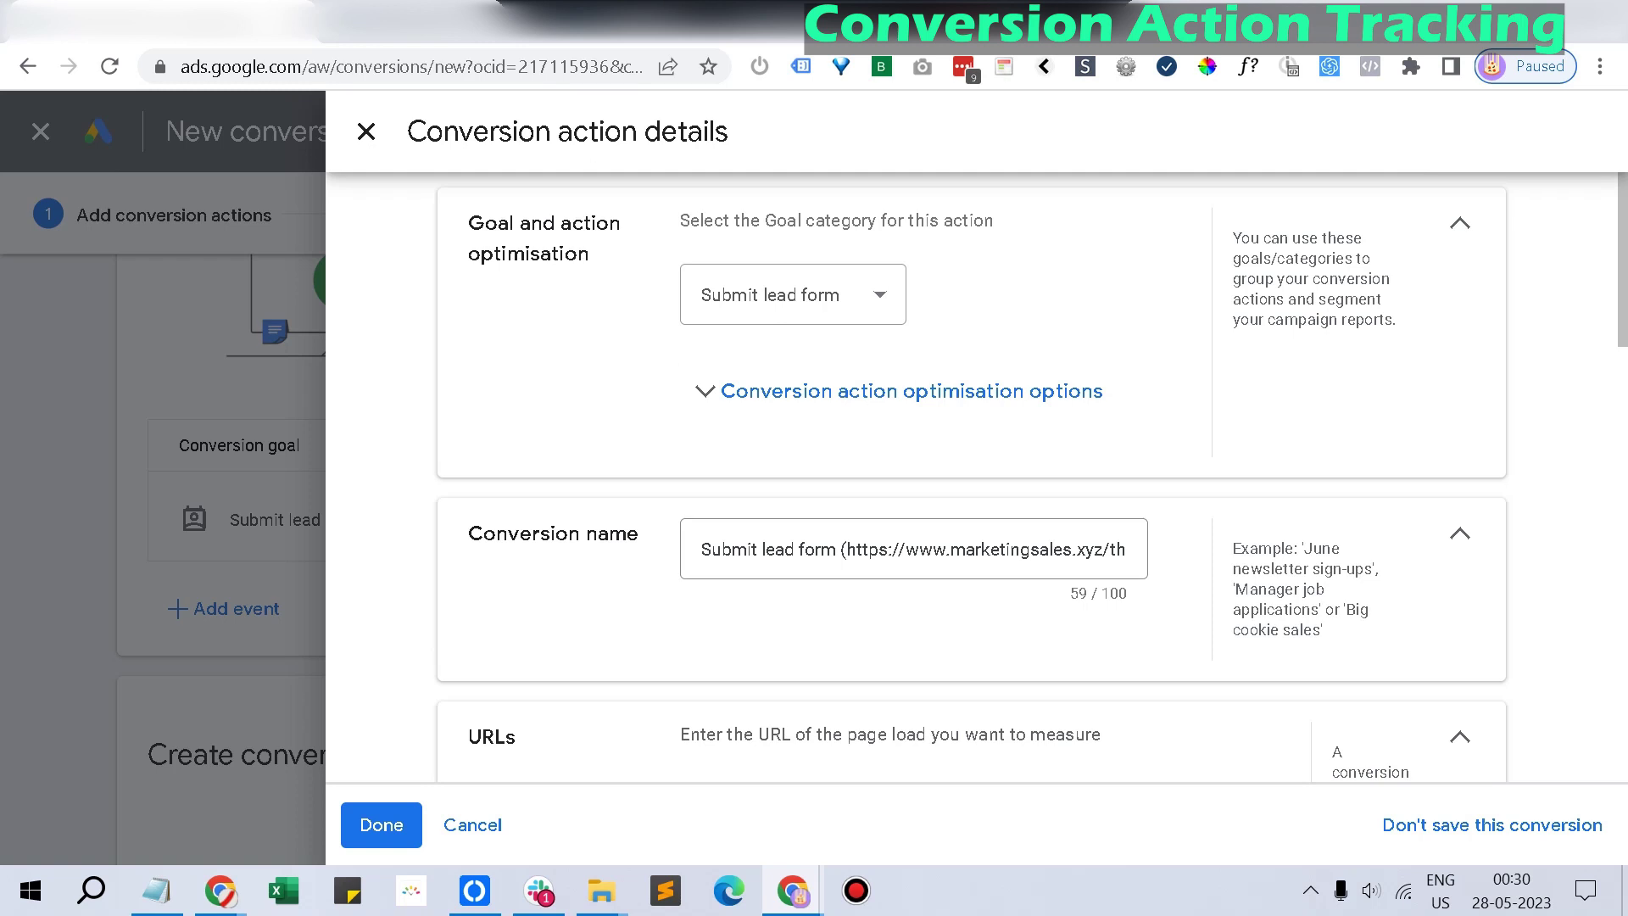
pyautogui.click(935, 391)
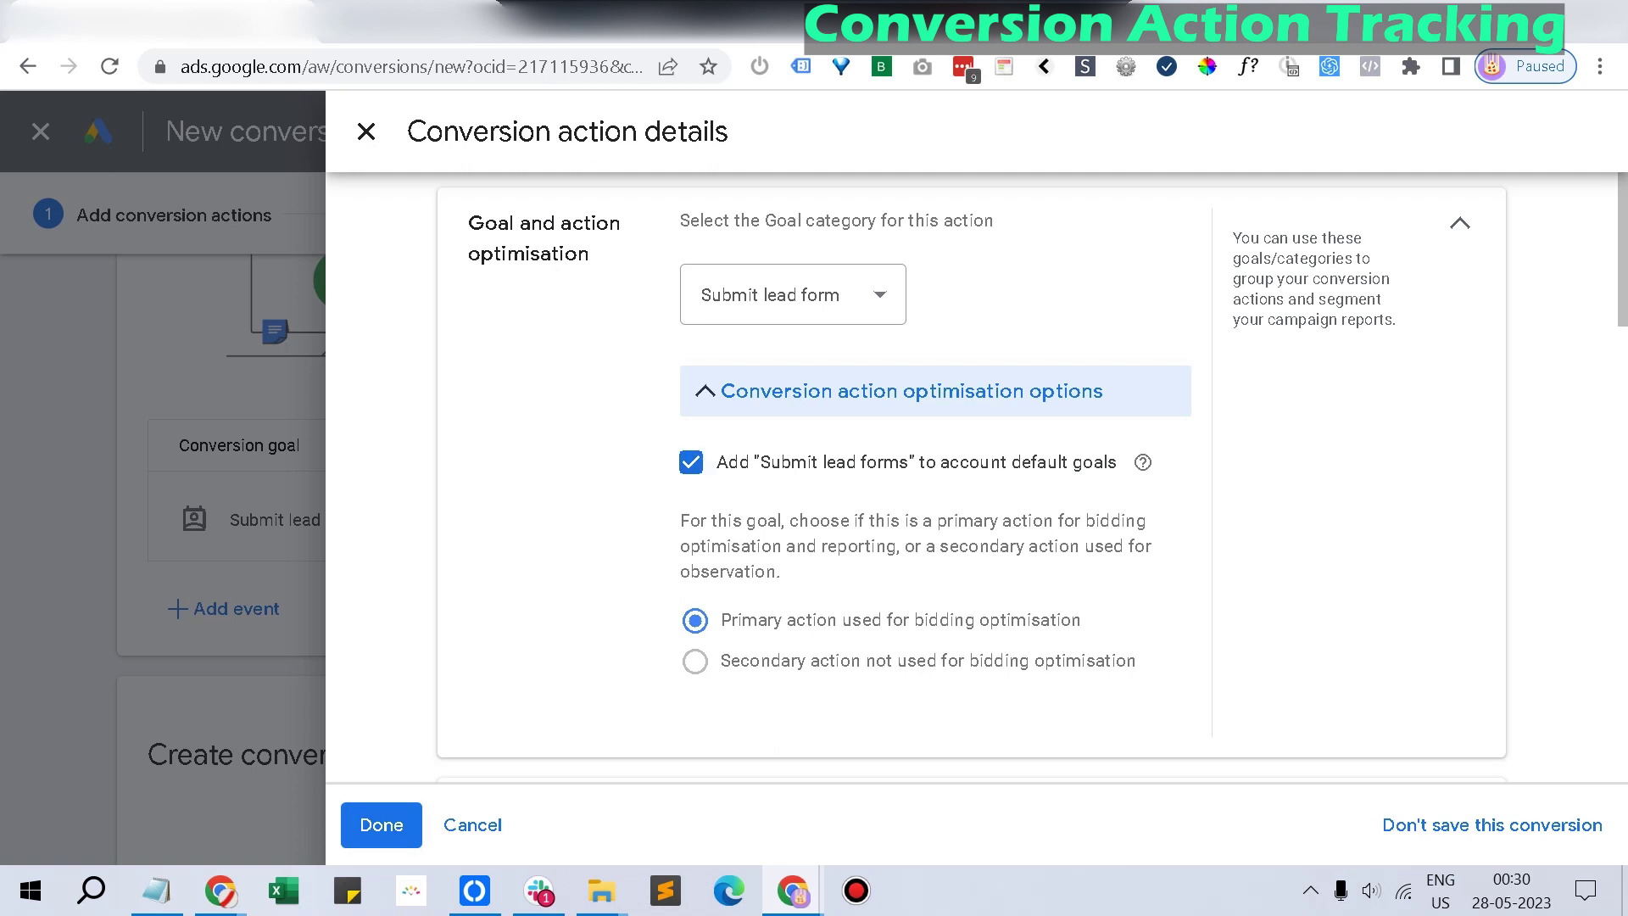
pyautogui.scroll(-10, 971, 474)
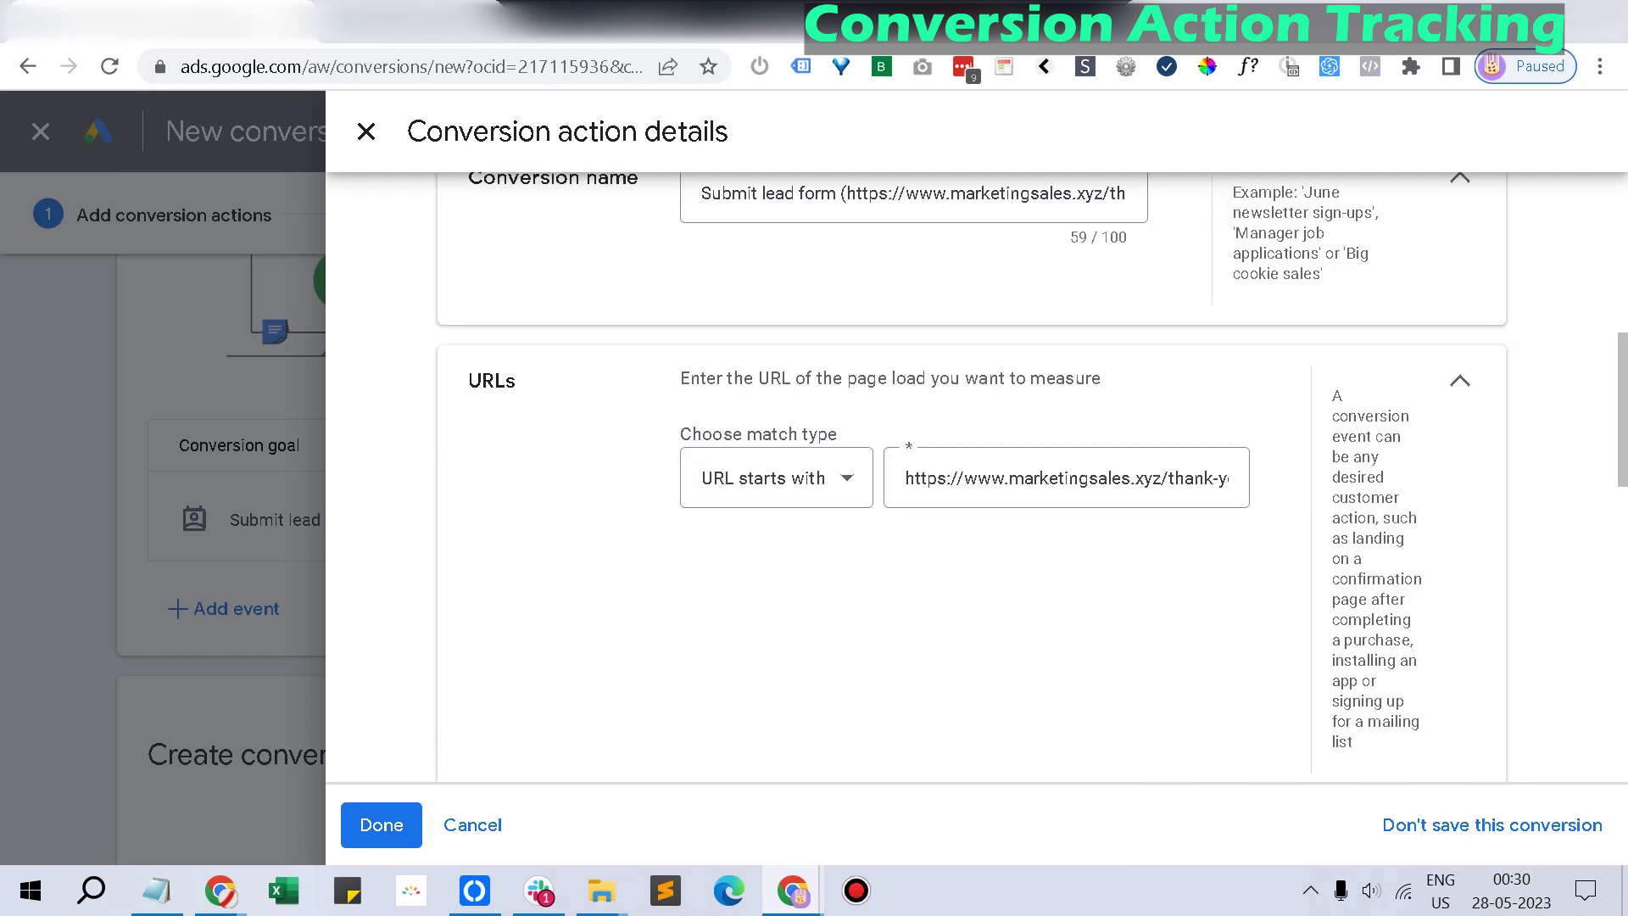
pyautogui.click(381, 824)
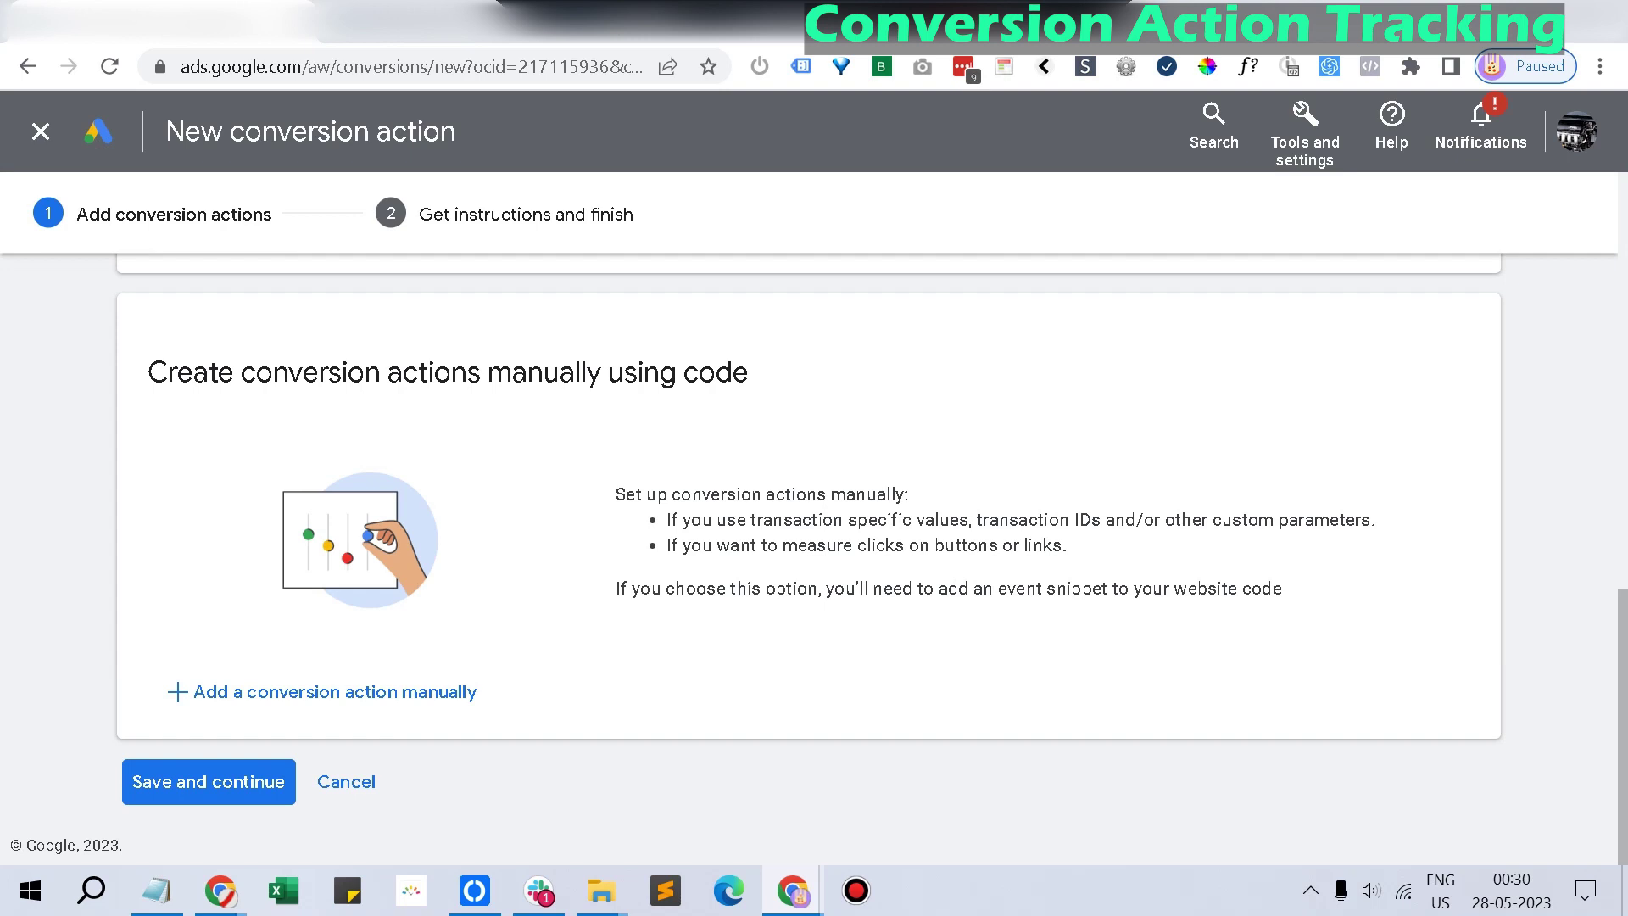
# Start adding a conversion action manually using code and select Submit lead form as its goal category.
pyautogui.click(322, 692)
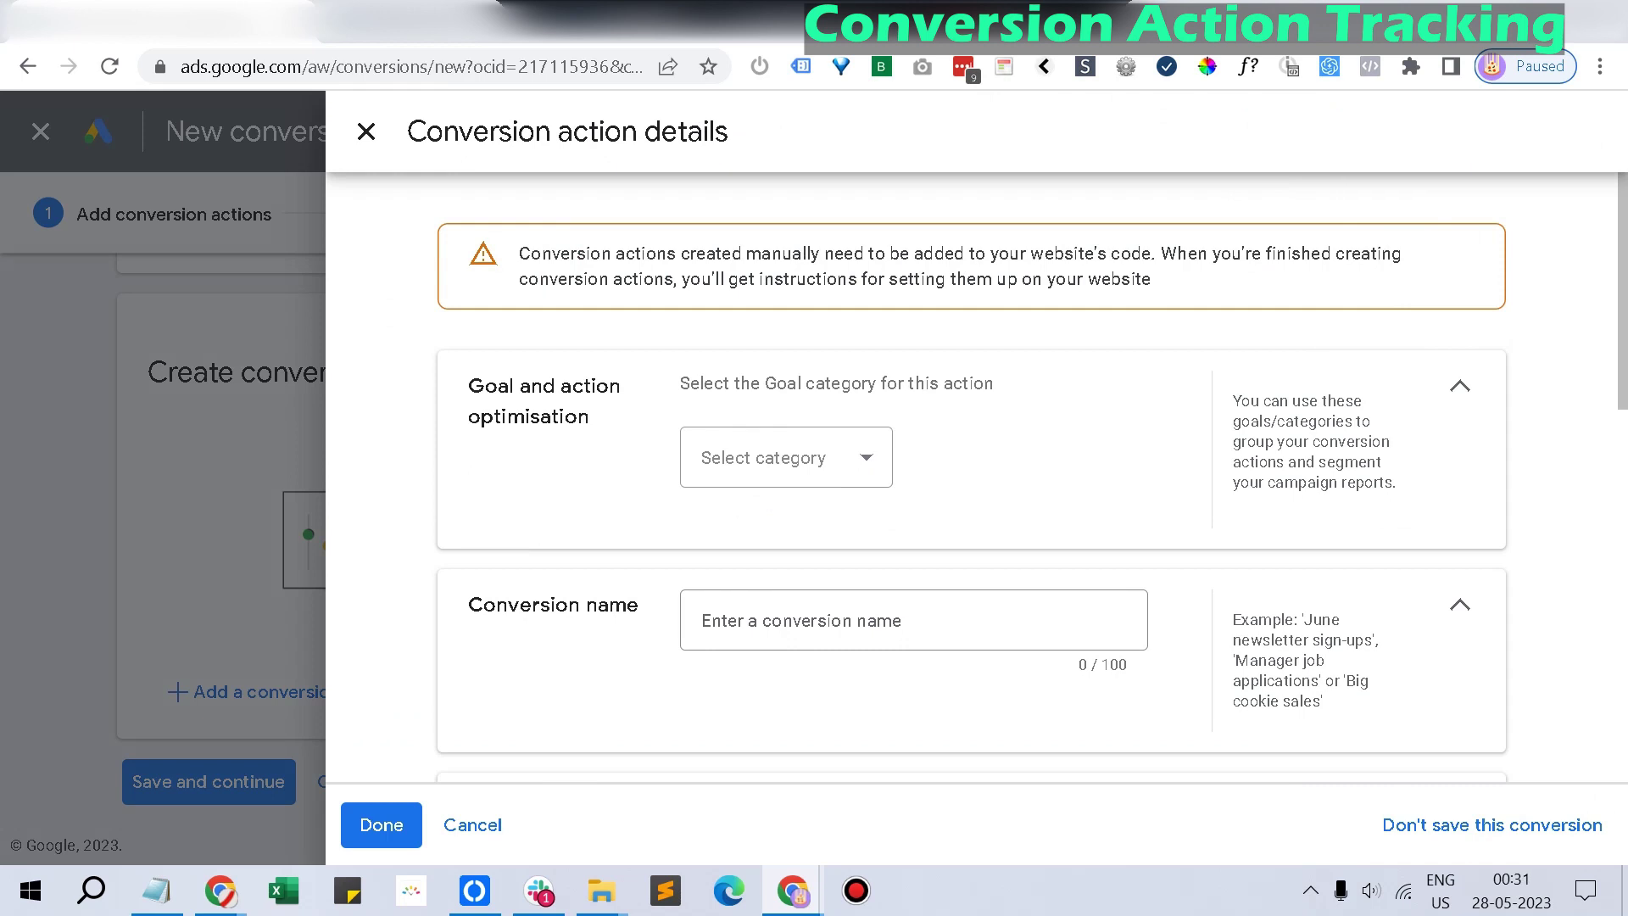
pyautogui.click(785, 457)
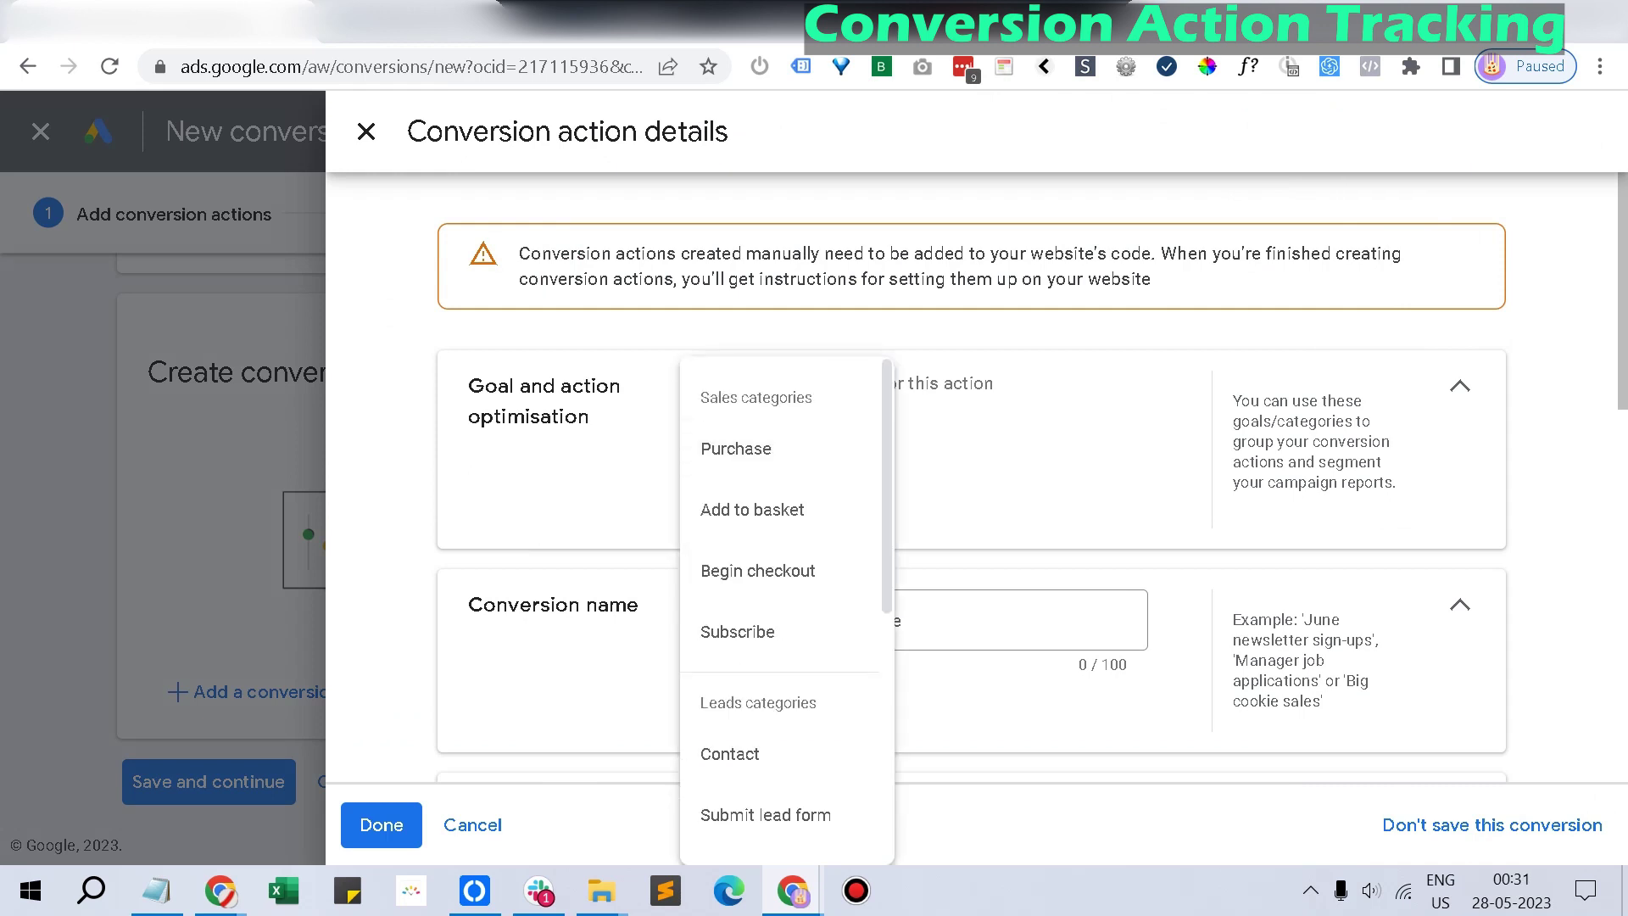
pyautogui.press('Escape')
pyautogui.scroll(-1, 913, 492)
pyautogui.scroll(1, 913, 492)
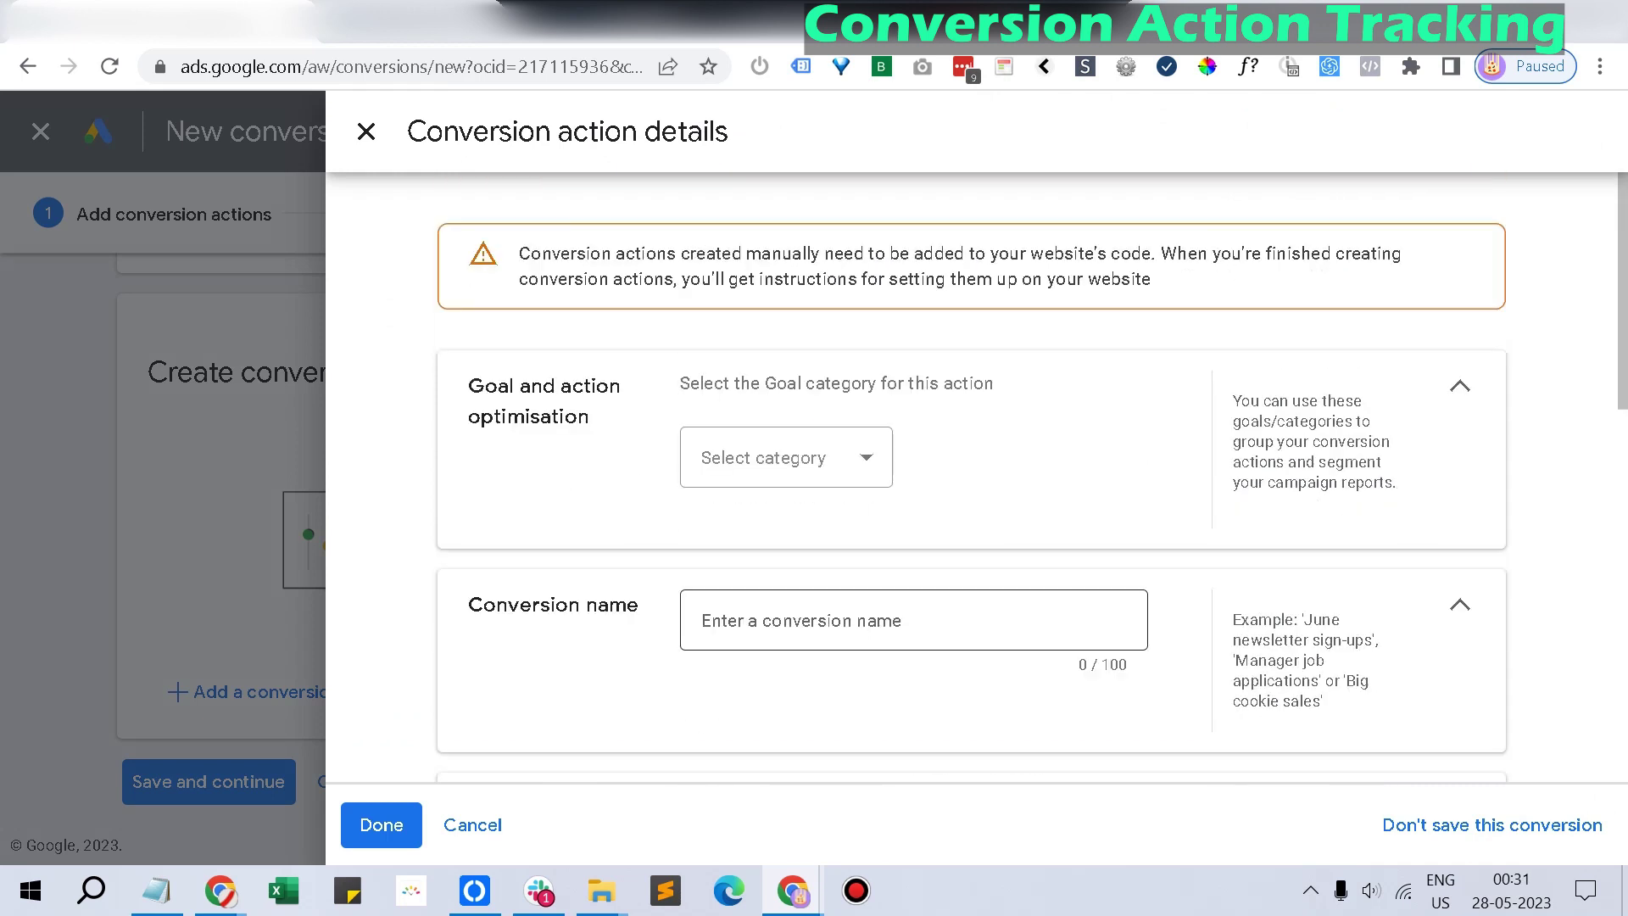
pyautogui.click(785, 457)
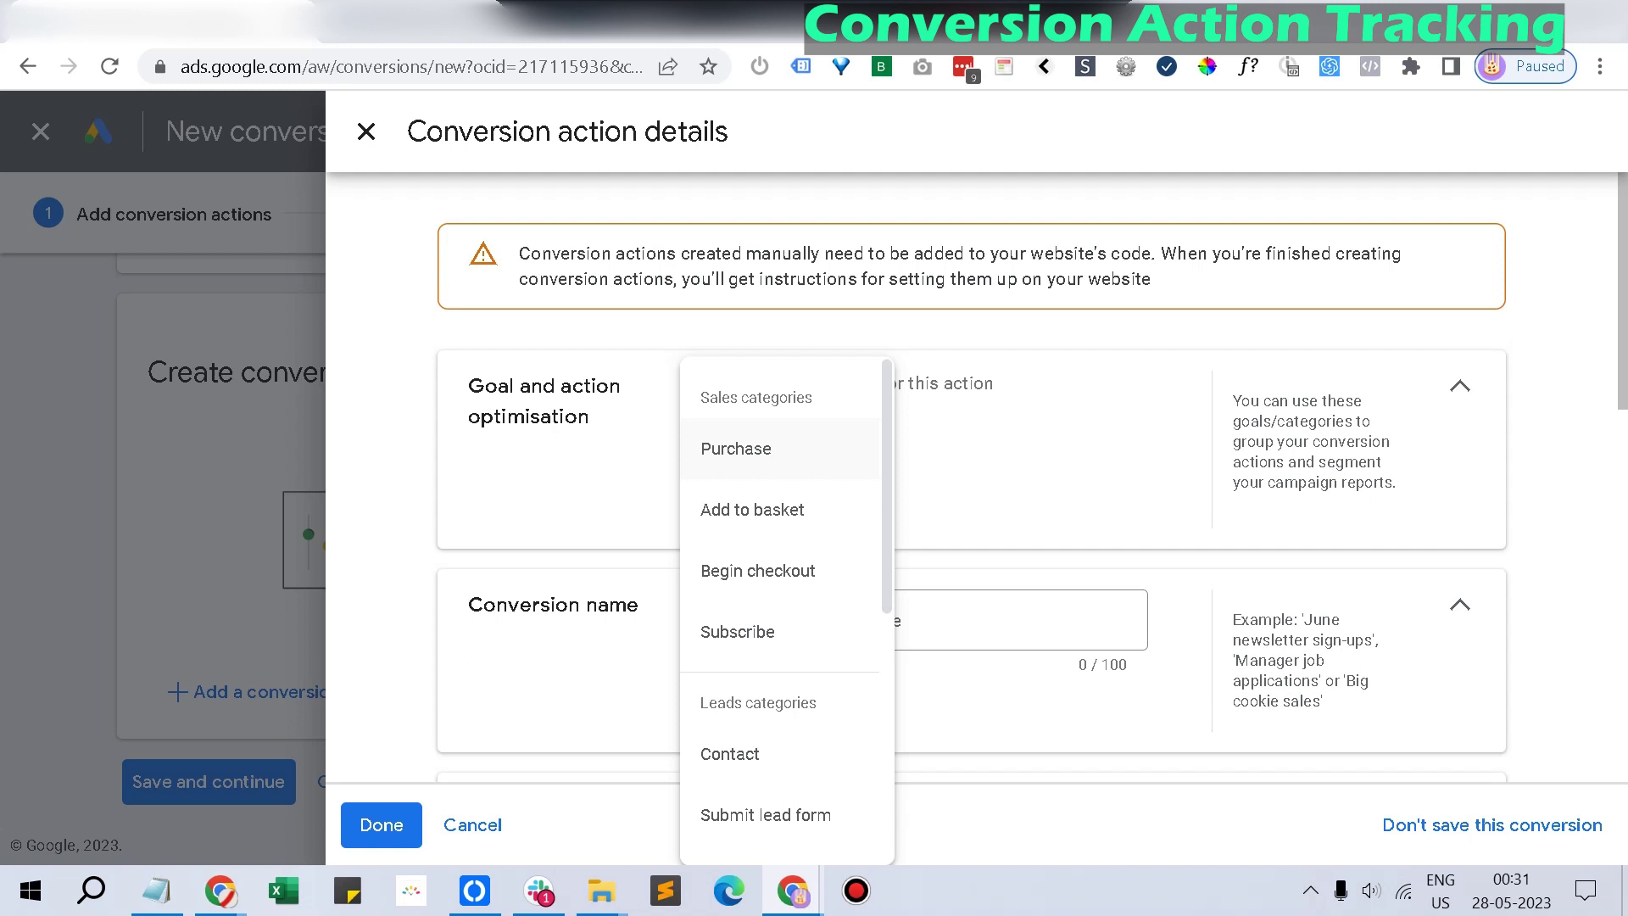
pyautogui.scroll(-3, 763, 622)
pyautogui.click(765, 560)
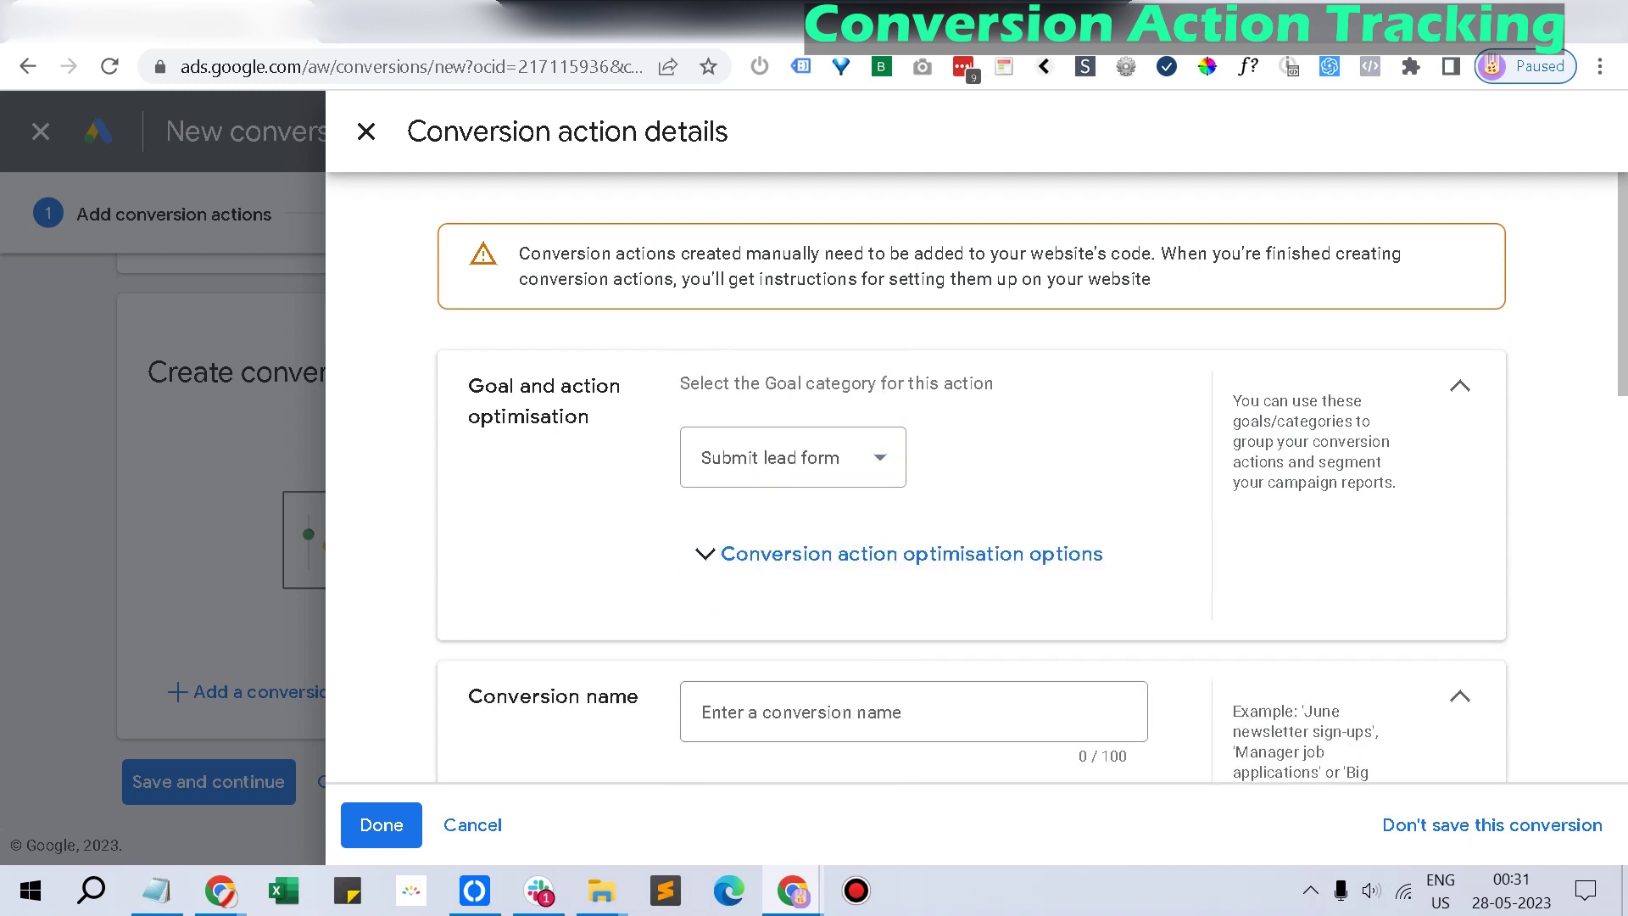
pyautogui.scroll(-3, 765, 560)
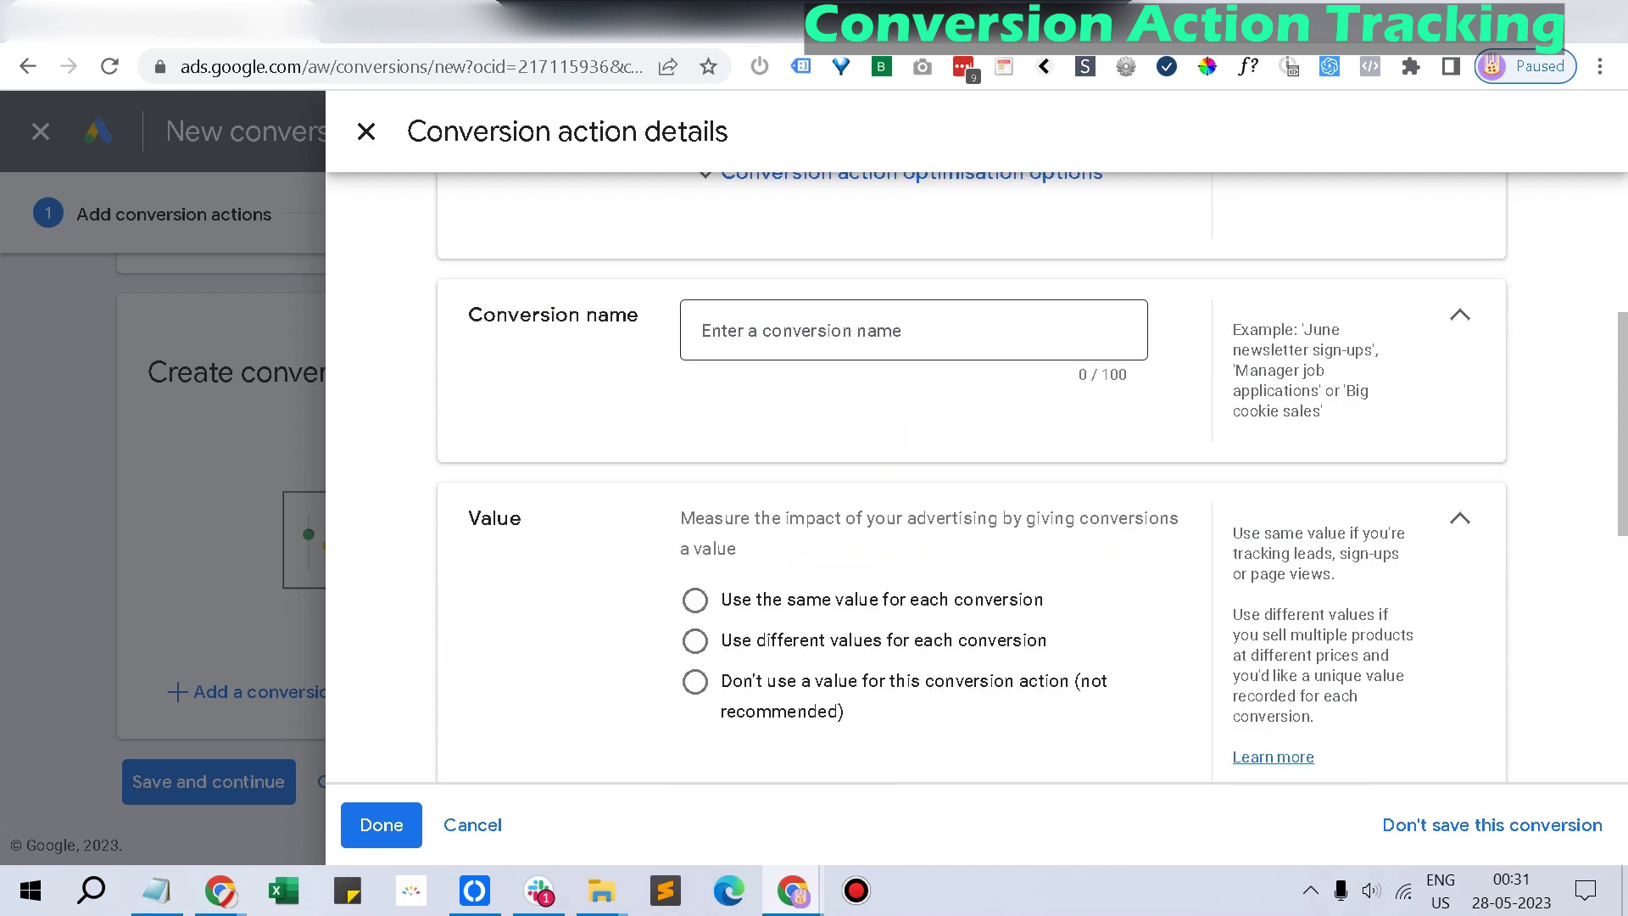
# Enter a sign-up name for the manual conversion action and try to finish its details.
pyautogui.click(728, 330)
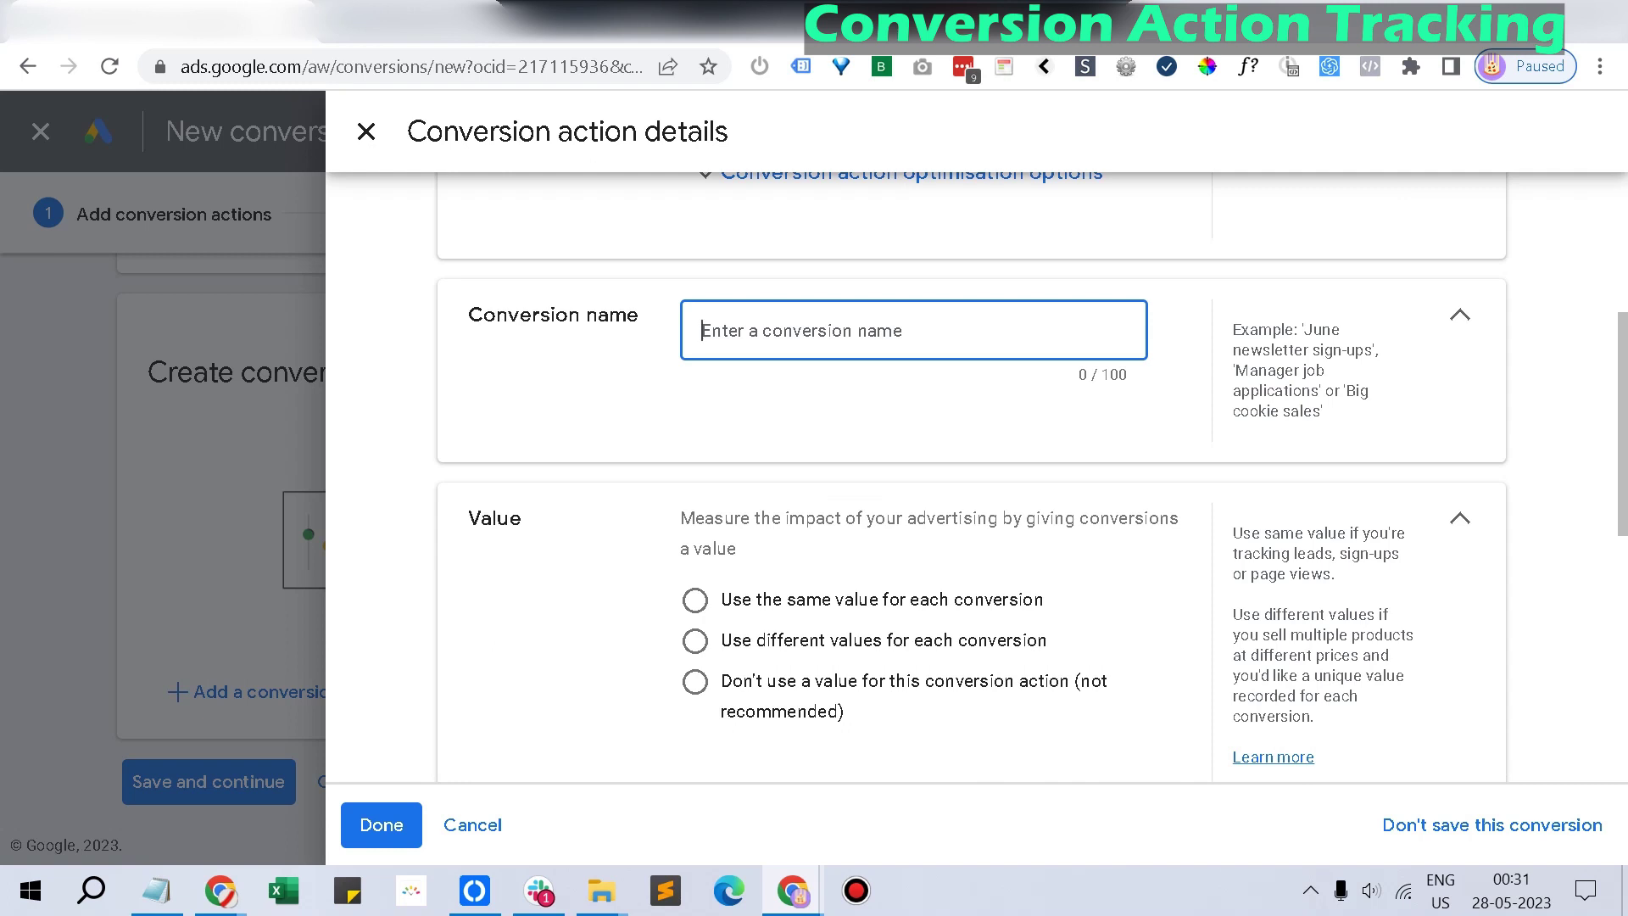
pyautogui.write('d')
pyautogui.press('BackSpace')
pyautogui.write('sig')
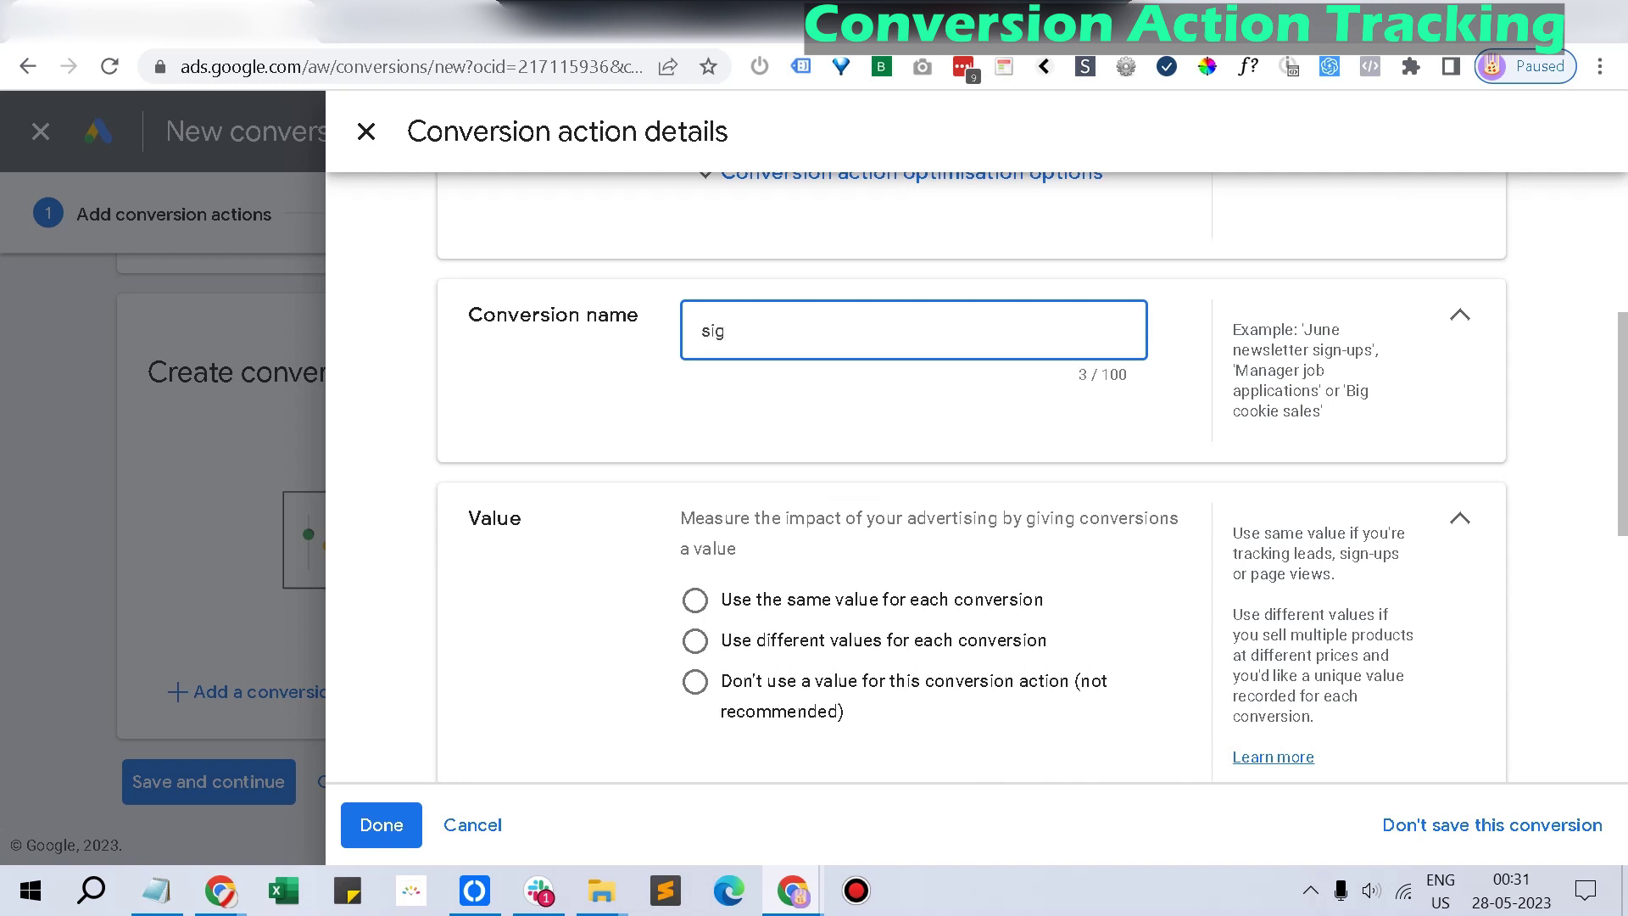
pyautogui.write('n-u[s')
pyautogui.scroll(-3, 971, 475)
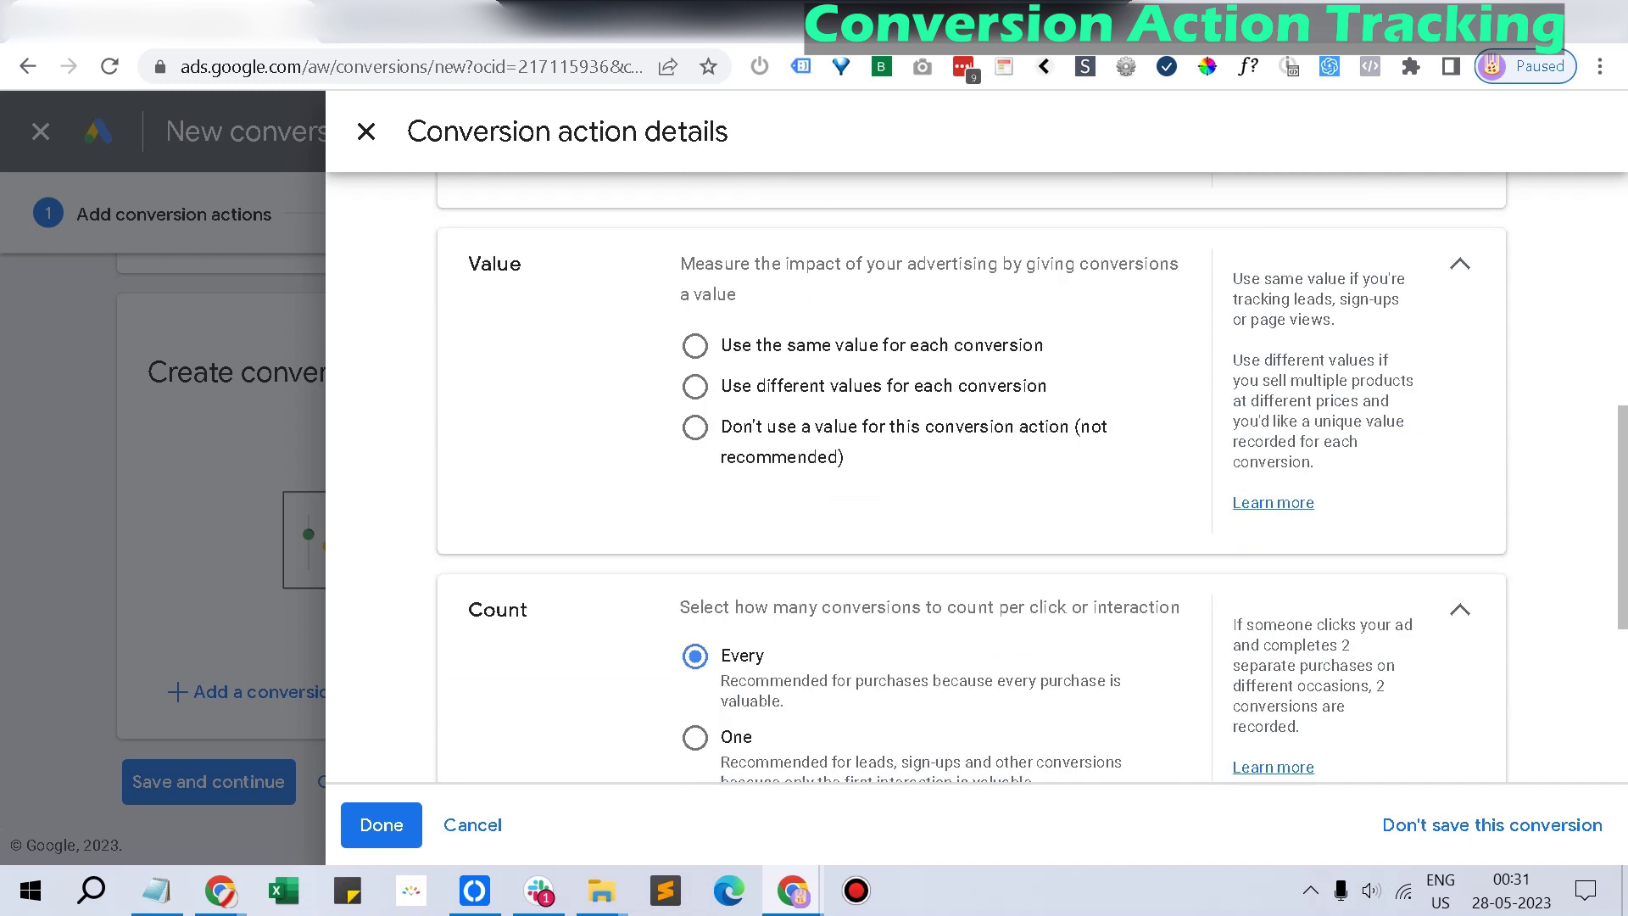
pyautogui.scroll(-5, 971, 474)
pyautogui.scroll(8, 971, 474)
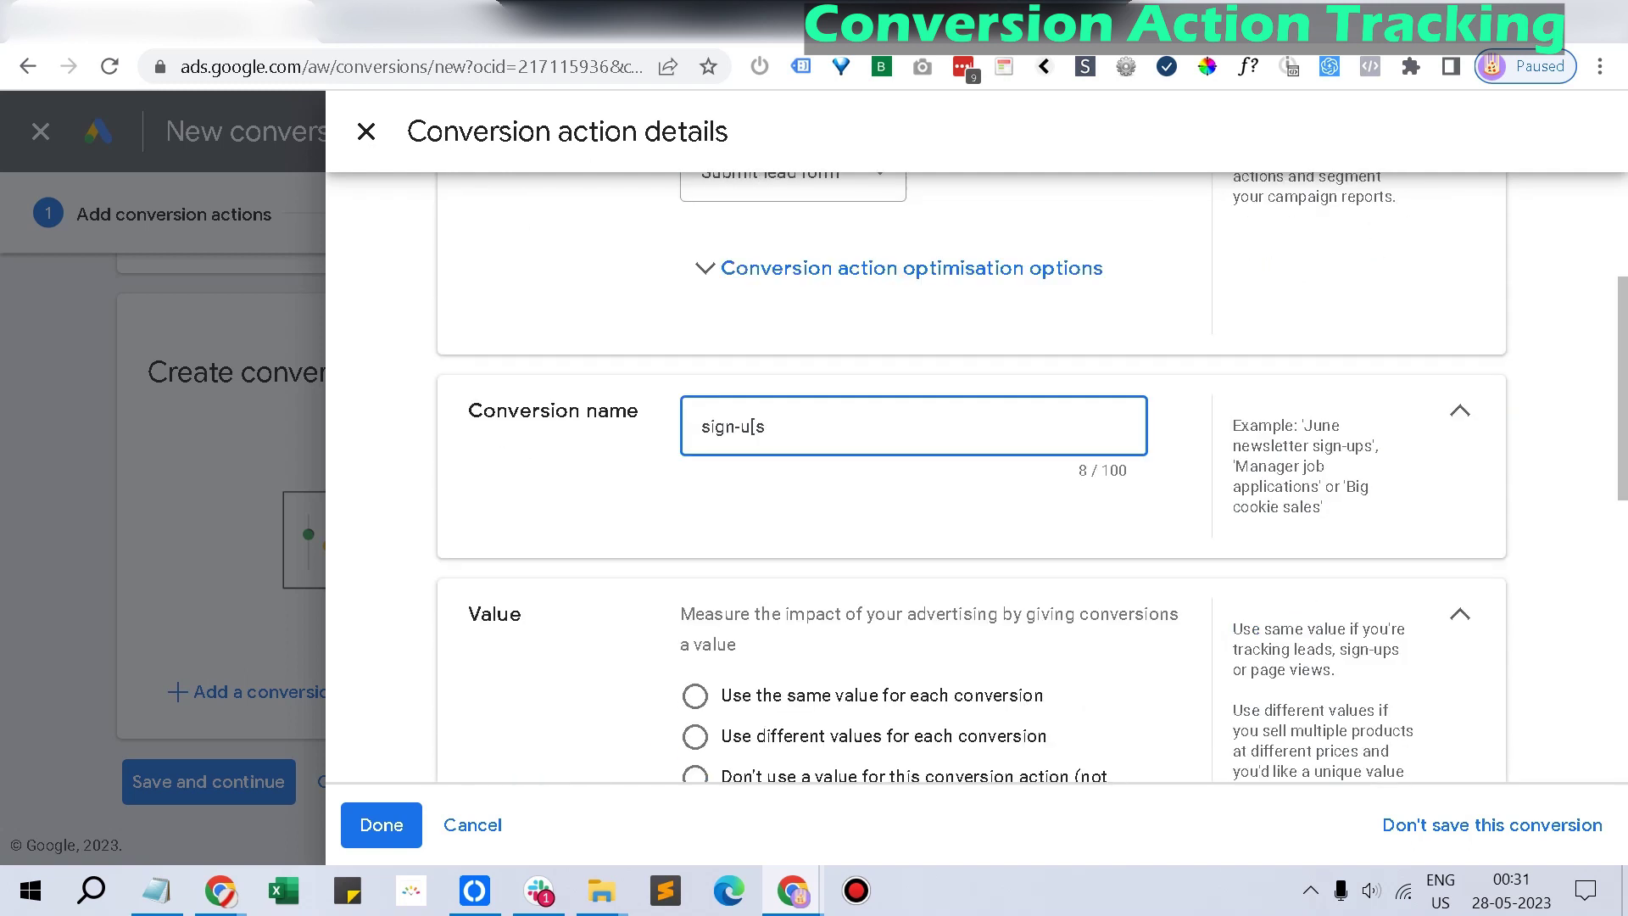
pyautogui.click(378, 824)
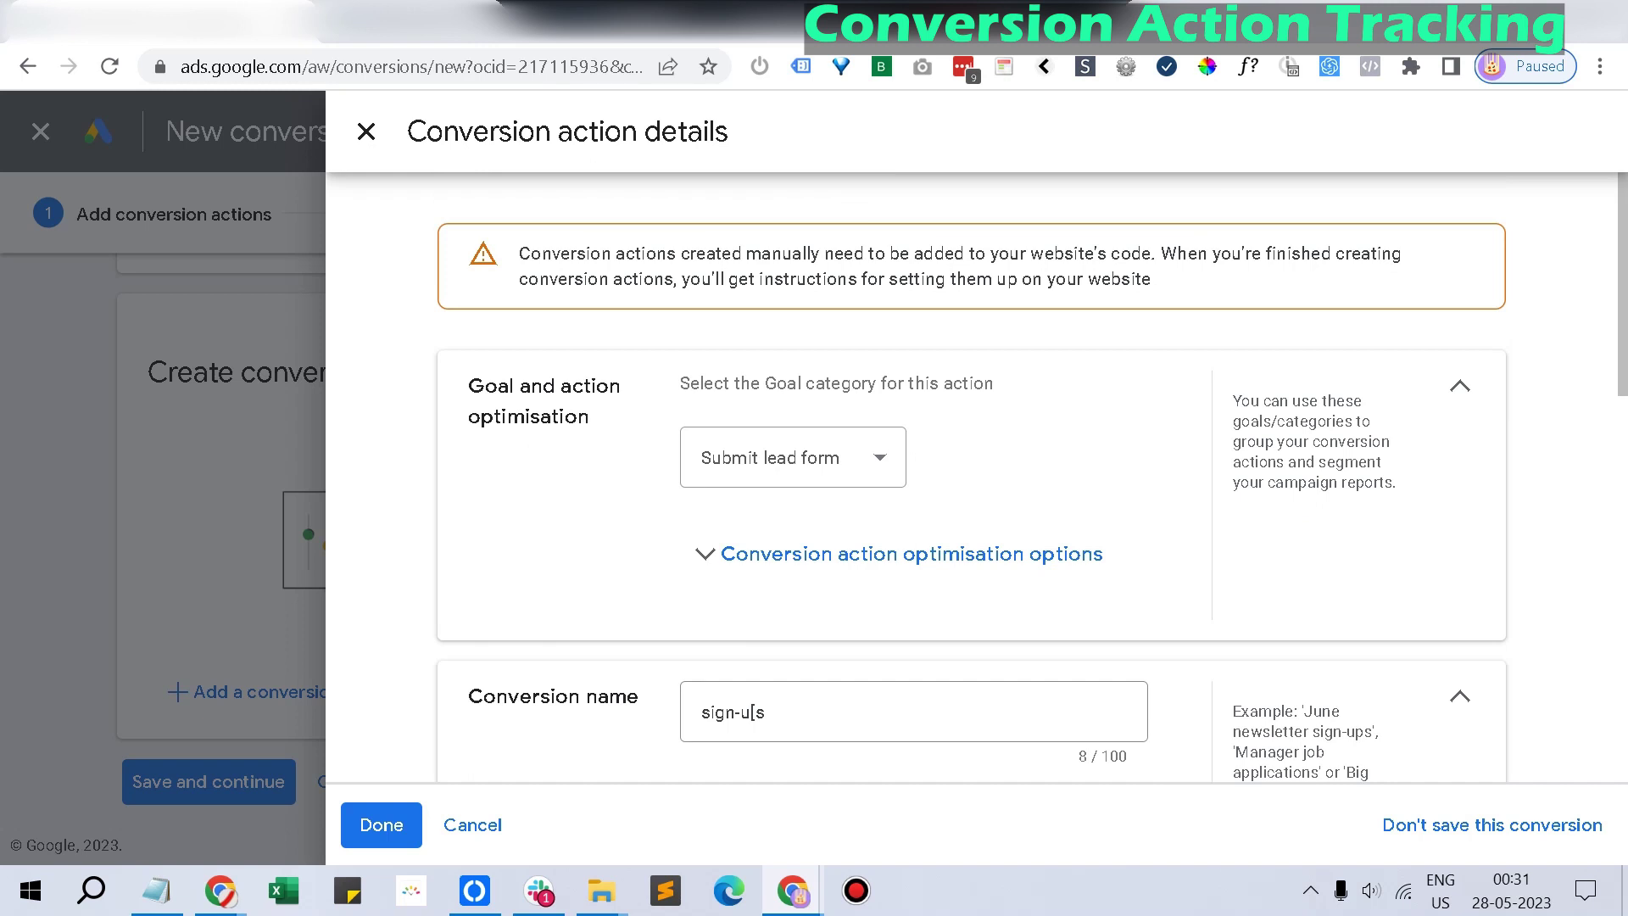
# Choose not to use a value for the conversion action, correct its name to sign-ups and finish its details.
pyautogui.scroll(-6, 971, 475)
pyautogui.click(694, 555)
pyautogui.click(755, 204)
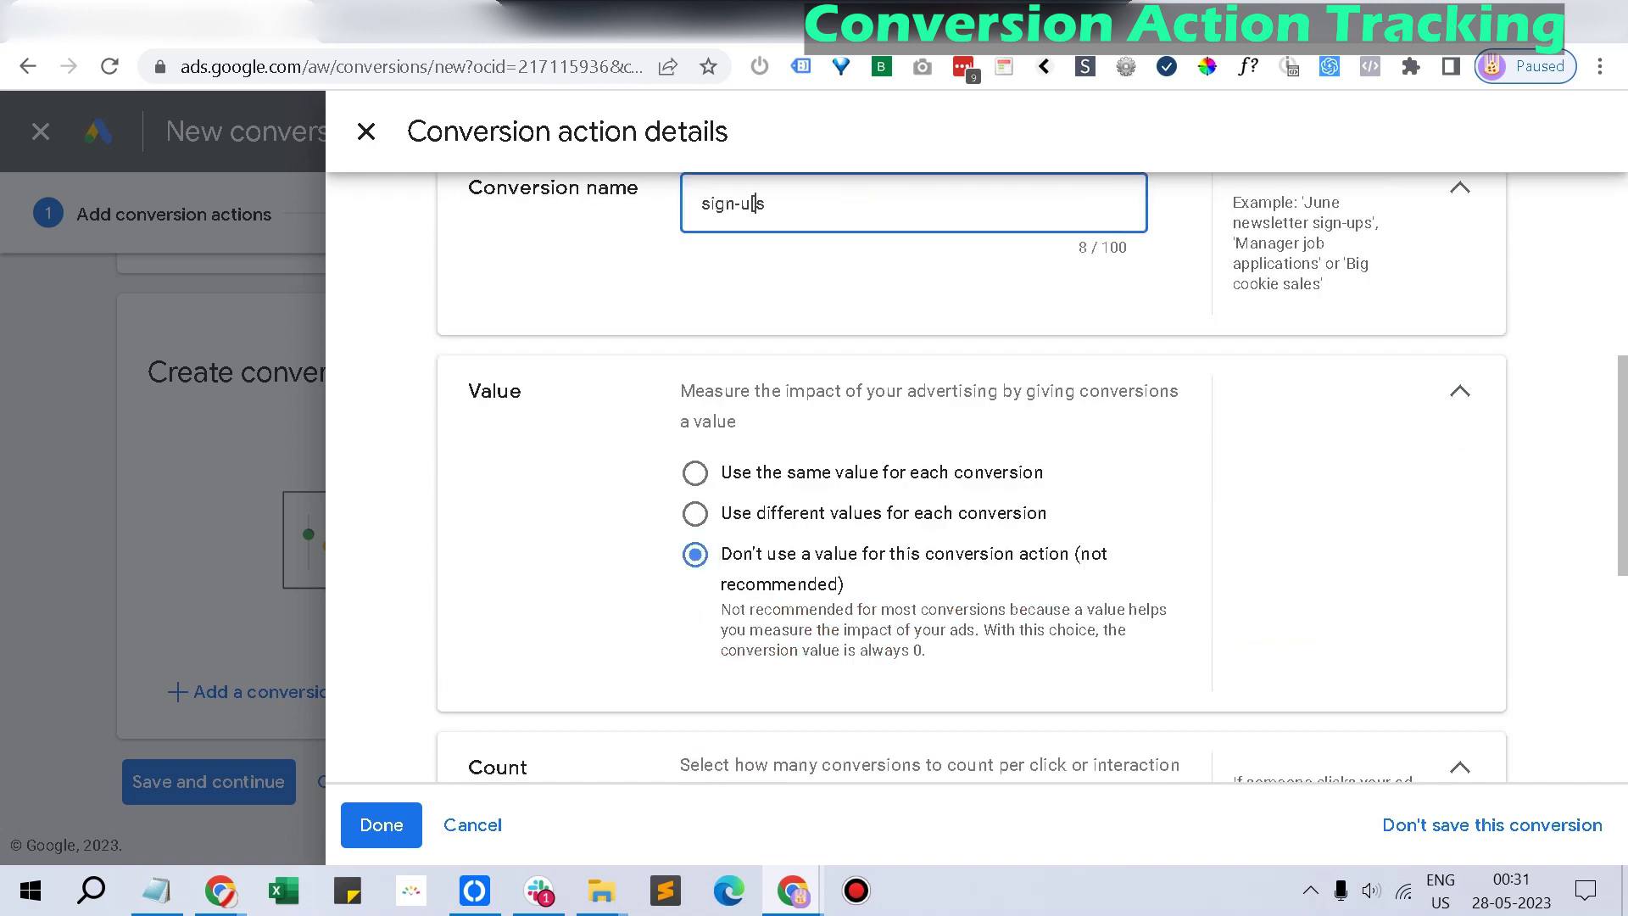
pyautogui.press('BackSpace')
pyautogui.write('p')
pyautogui.scroll(6, 971, 475)
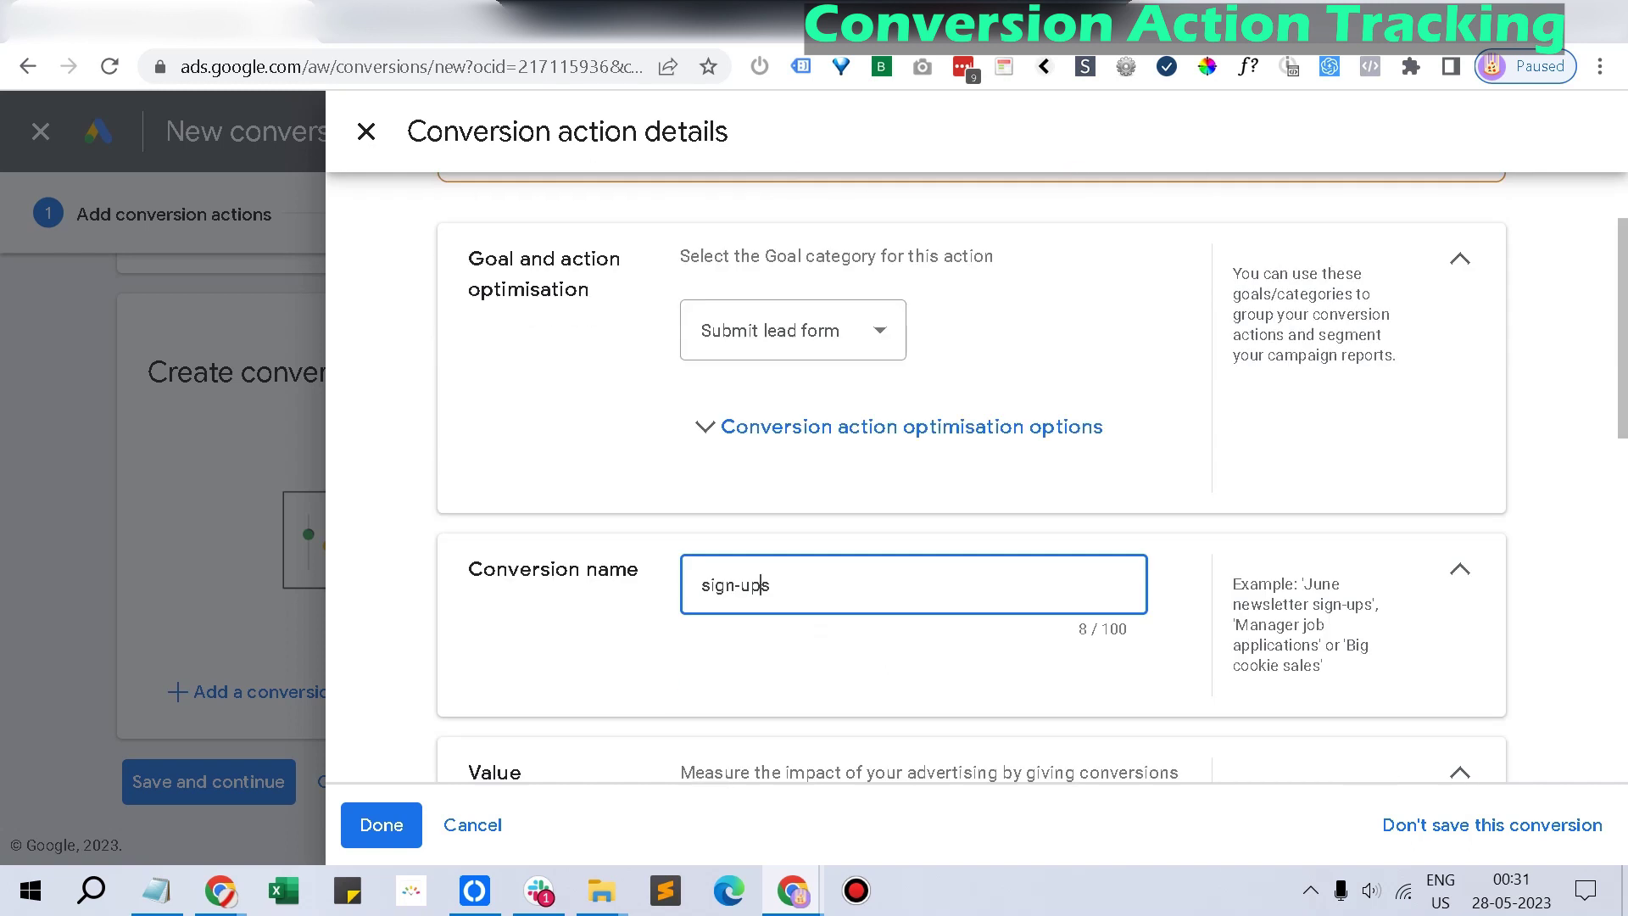
pyautogui.scroll(-6, 971, 475)
pyautogui.scroll(-7, 970, 474)
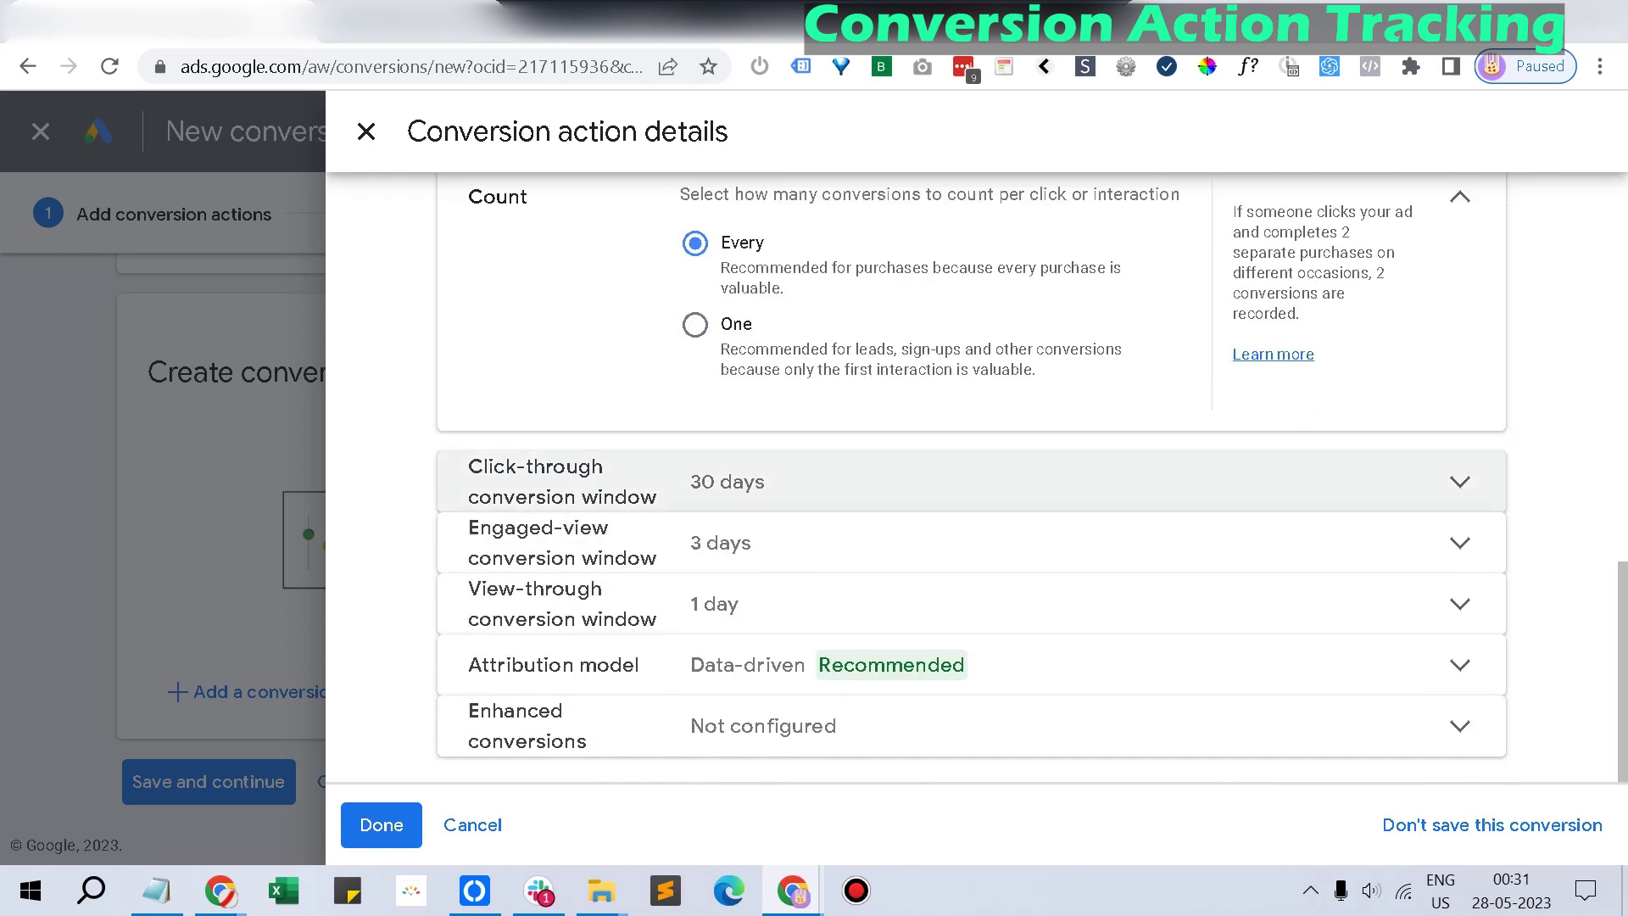
pyautogui.click(382, 825)
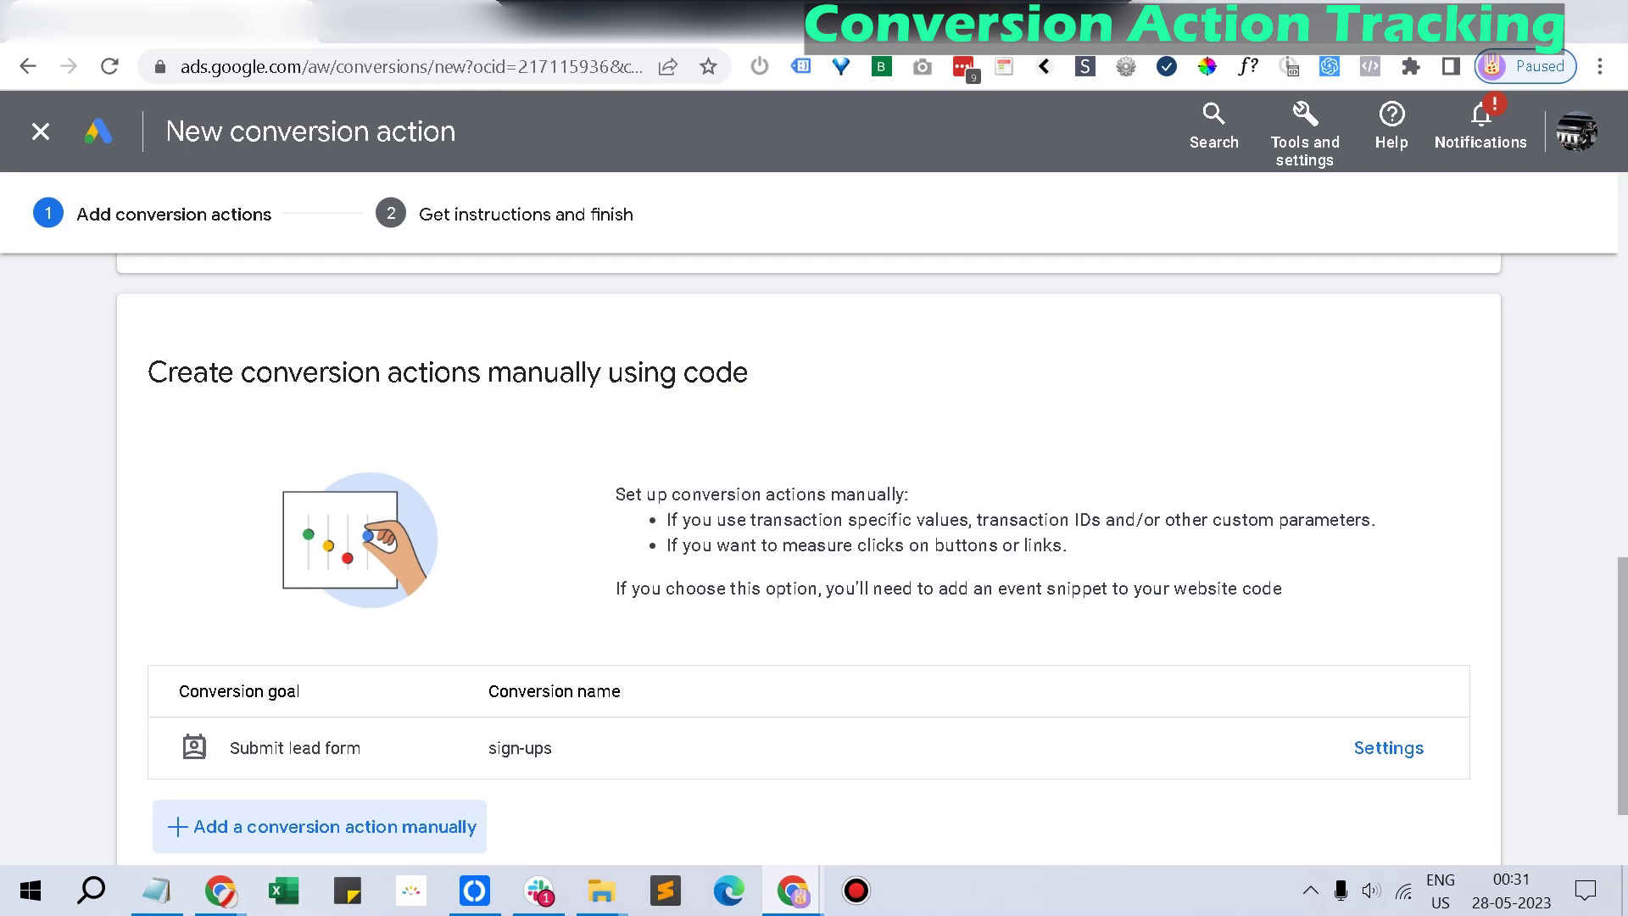
# Review the automatic and manual conversion actions, and save them to continue to the setup instructions.
pyautogui.scroll(1, 808, 560)
pyautogui.scroll(-2, 810, 560)
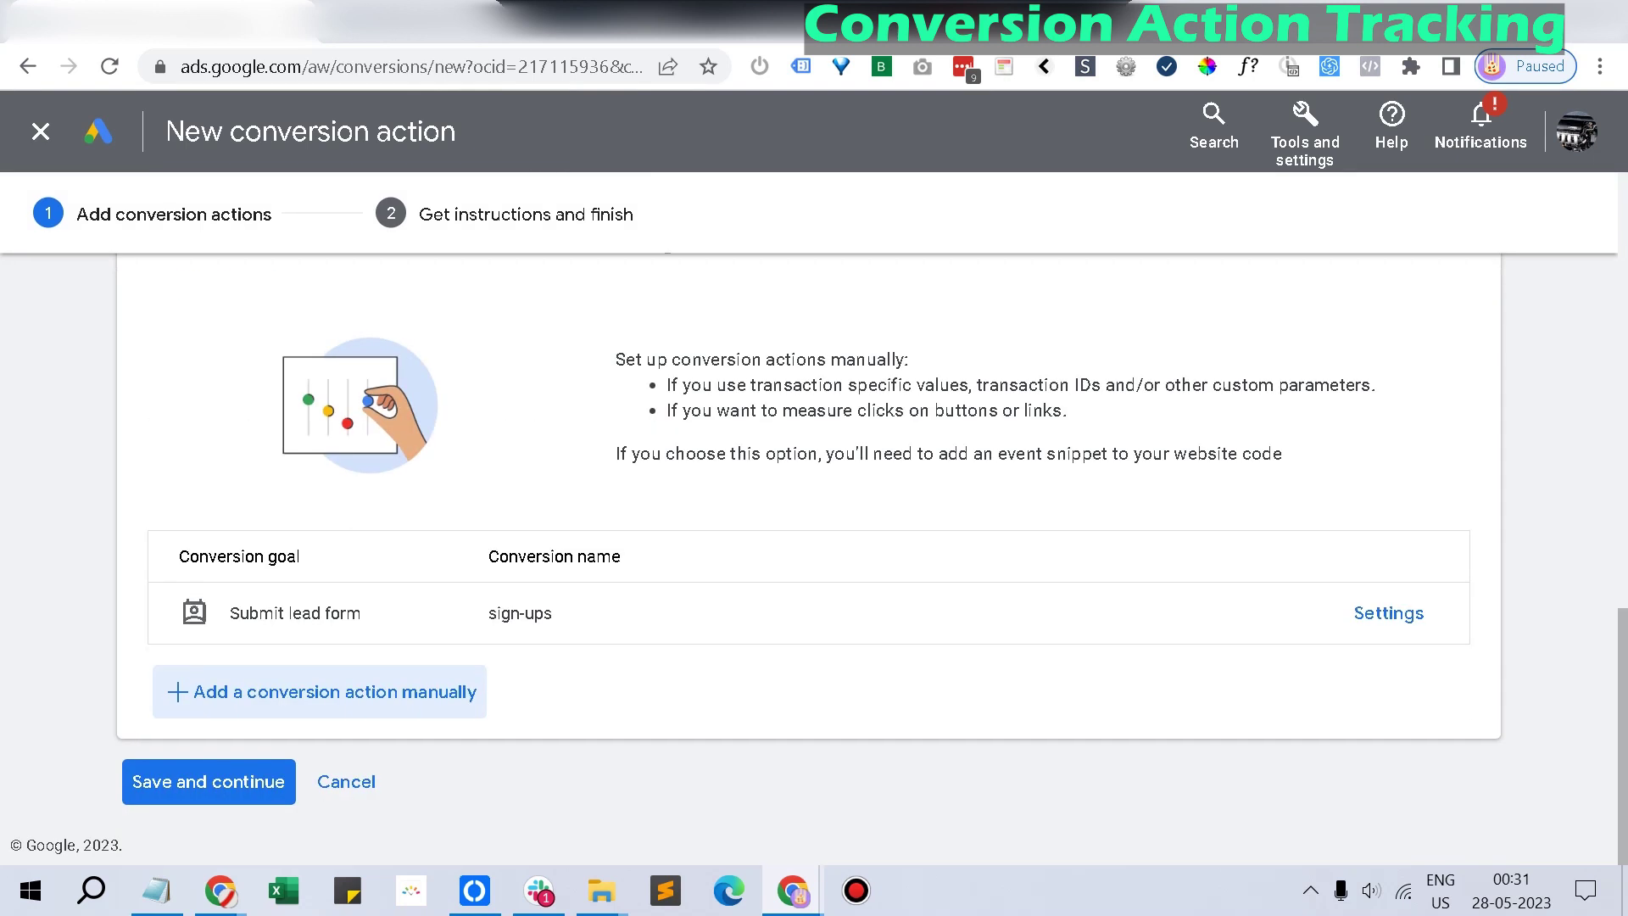
pyautogui.scroll(8, 810, 560)
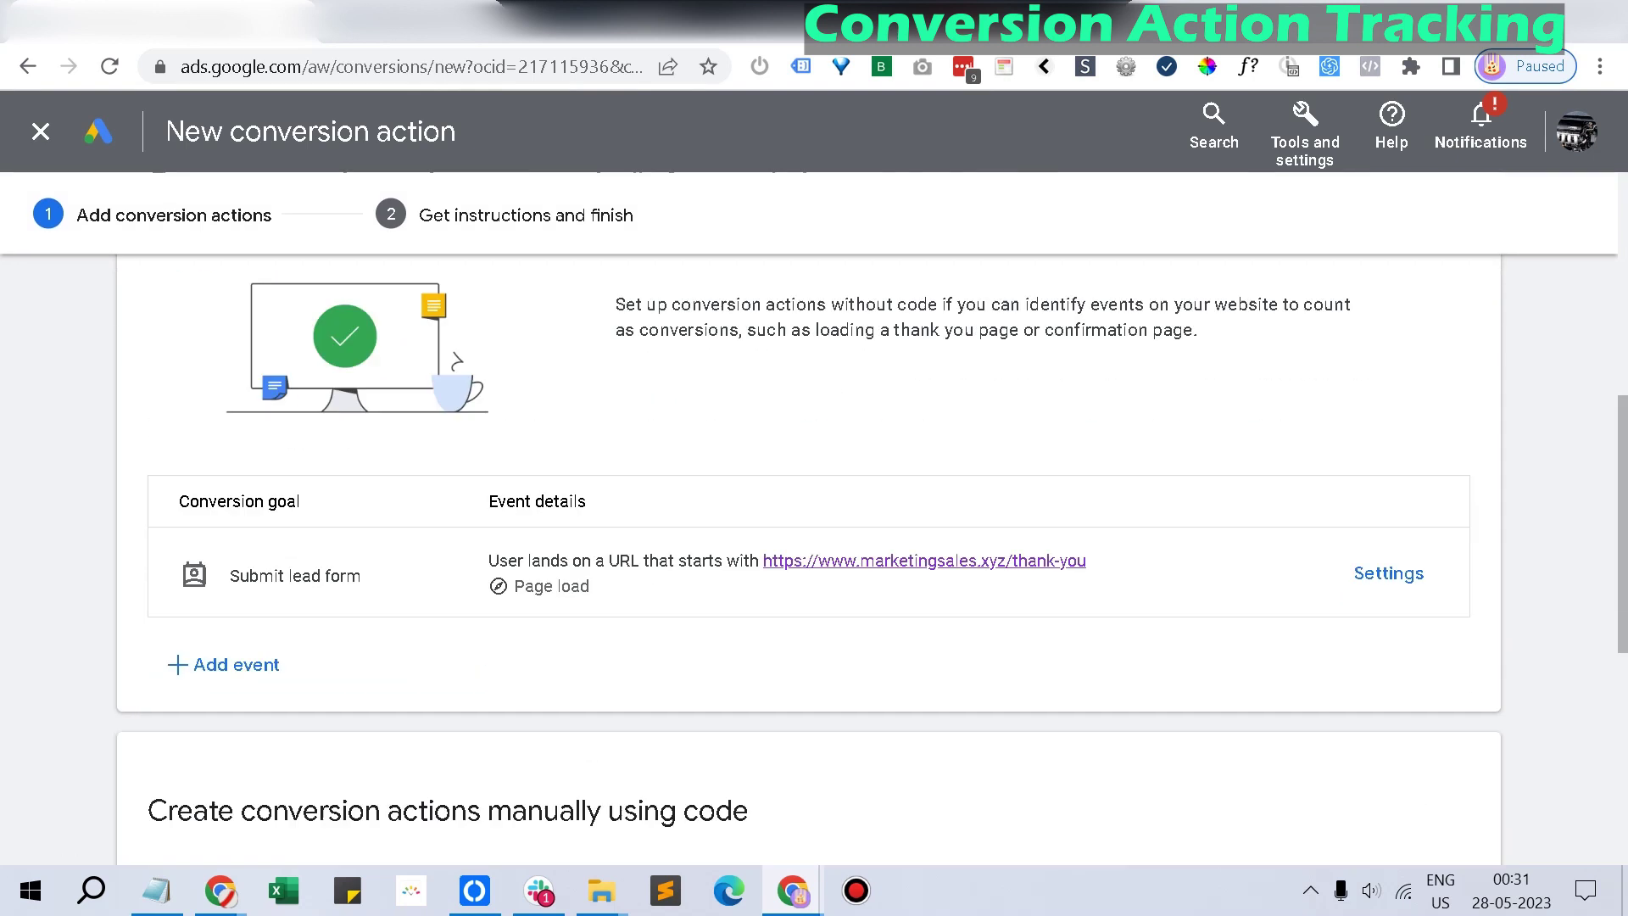
pyautogui.scroll(-4, 810, 559)
pyautogui.scroll(6, 809, 559)
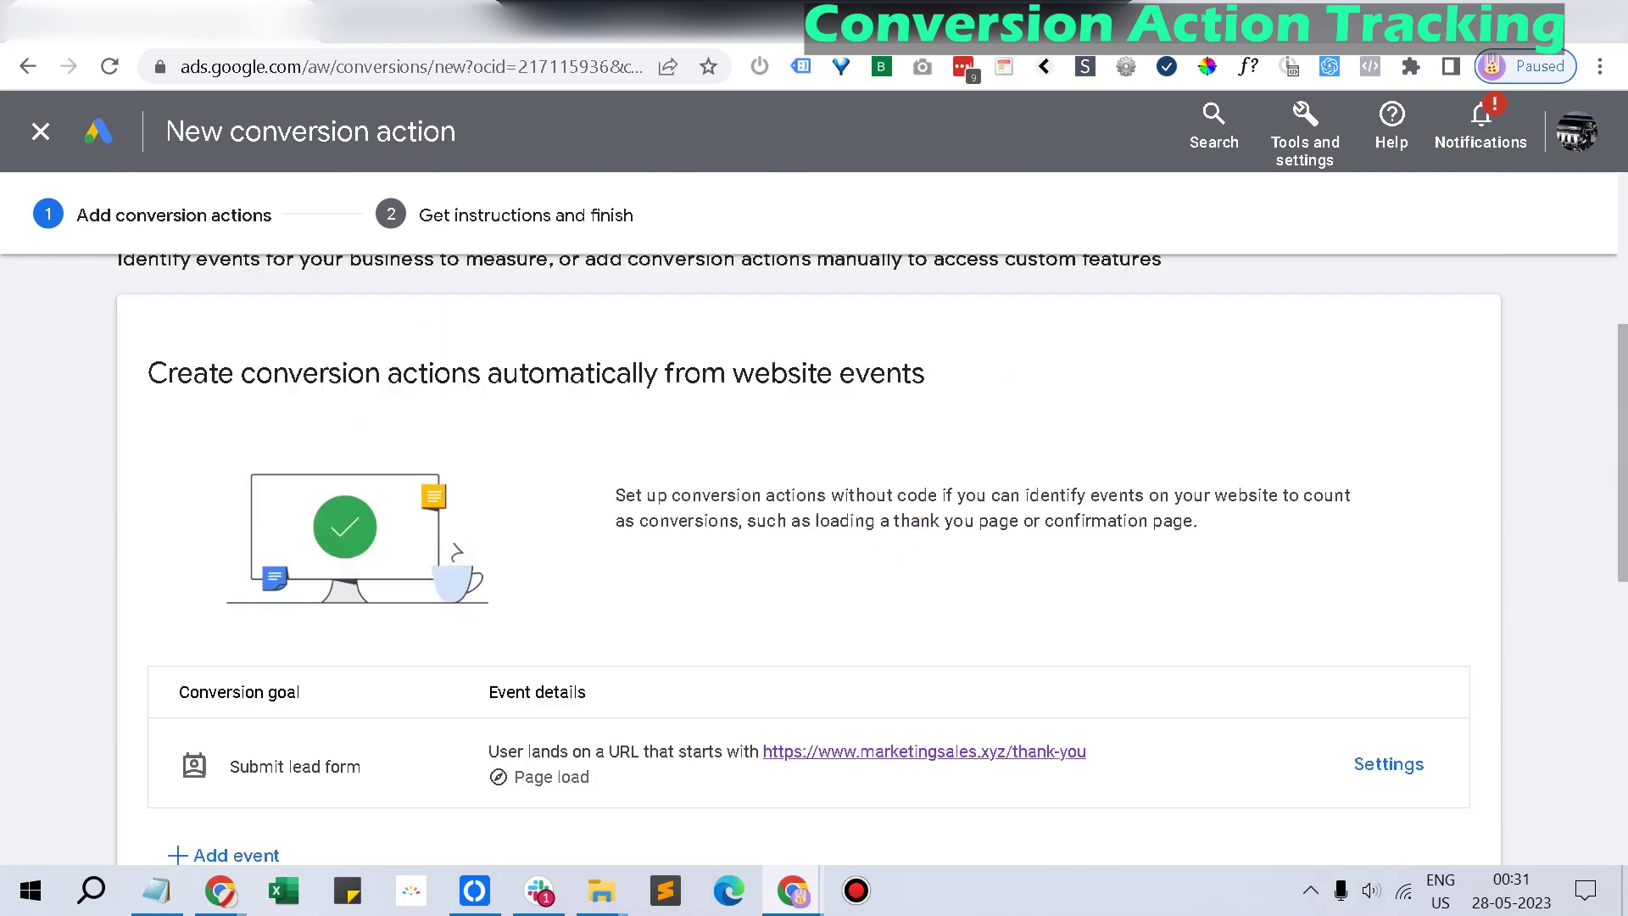
pyautogui.scroll(-4, 810, 559)
pyautogui.scroll(2, 809, 559)
pyautogui.scroll(-5, 810, 560)
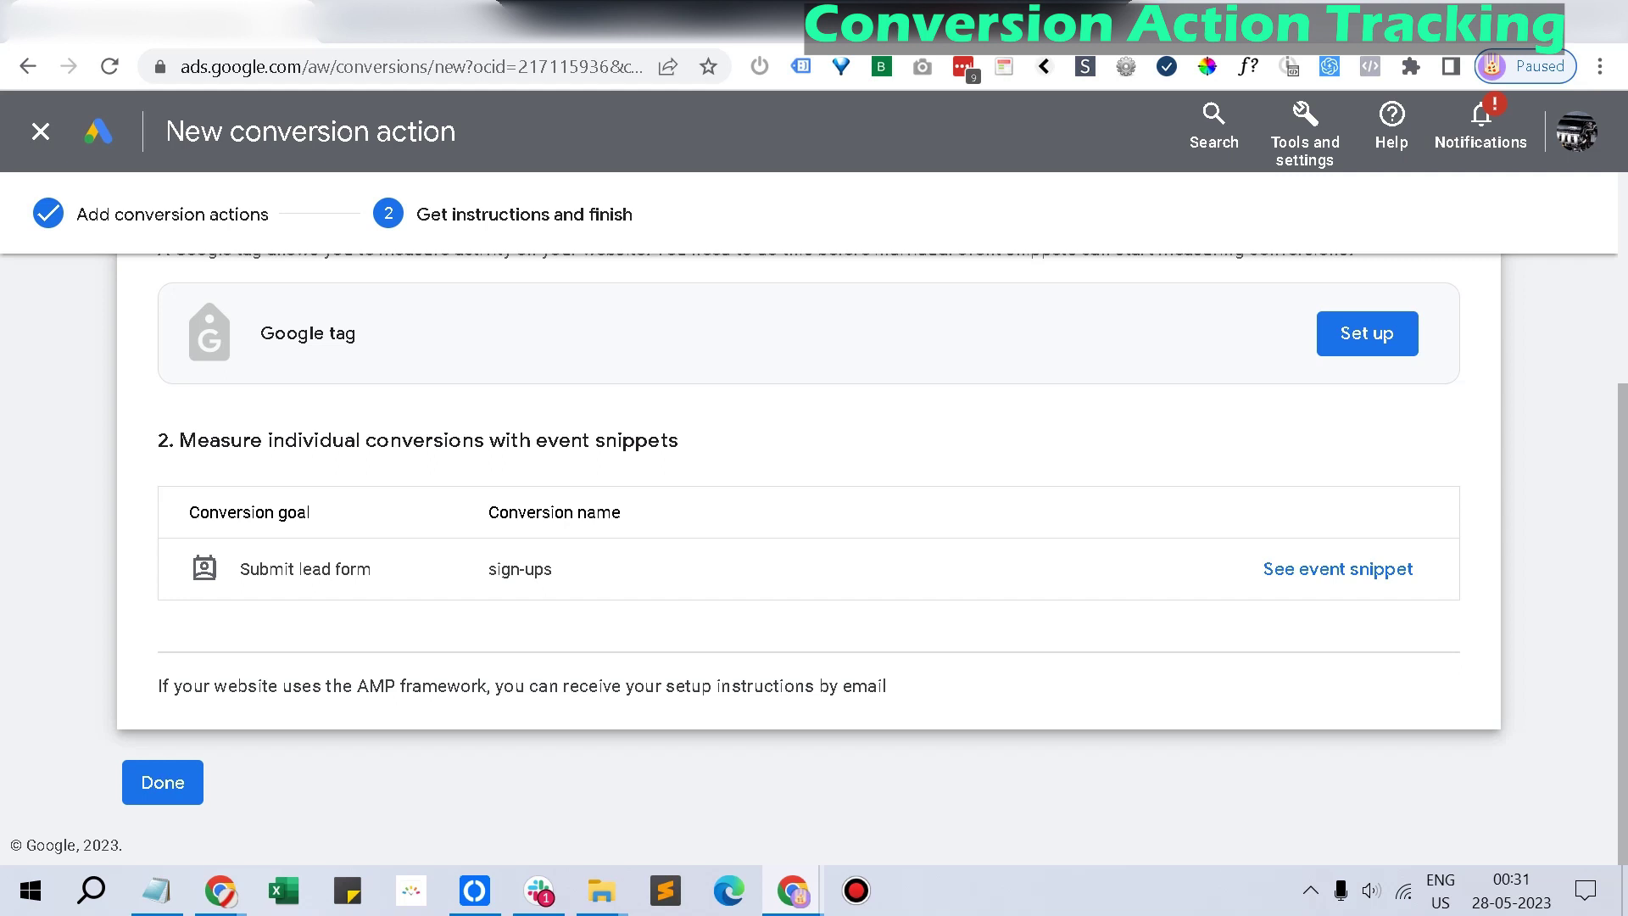
# Open the event snippet of the sign-ups conversion action and copy the page load version.
pyautogui.scroll(3, 1144, 447)
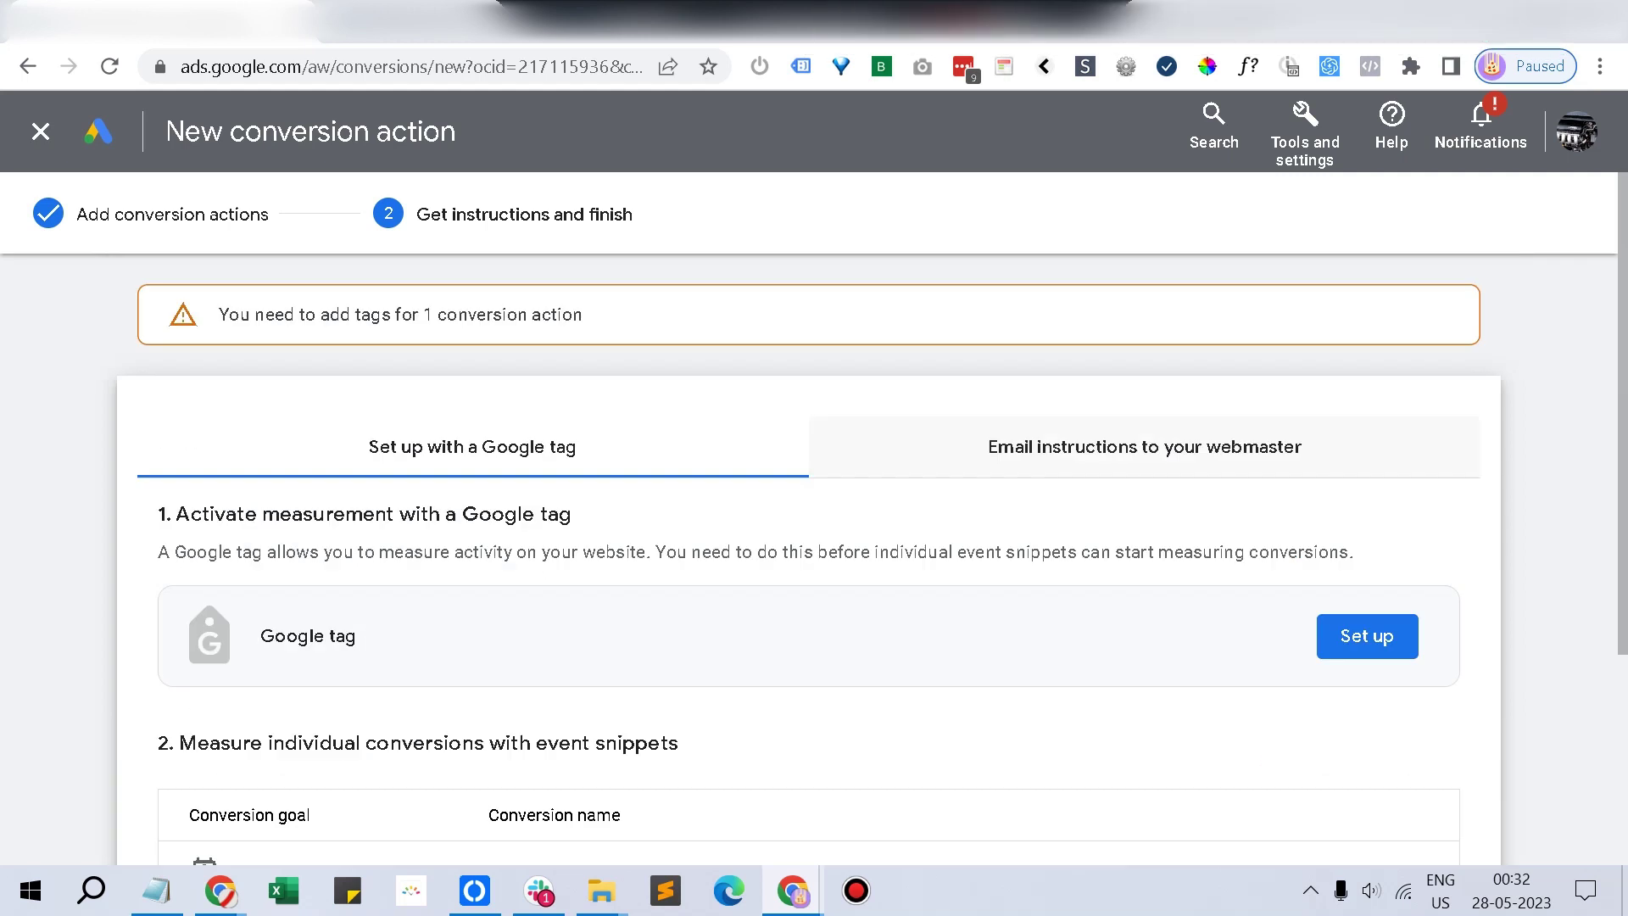
pyautogui.scroll(-2, 807, 559)
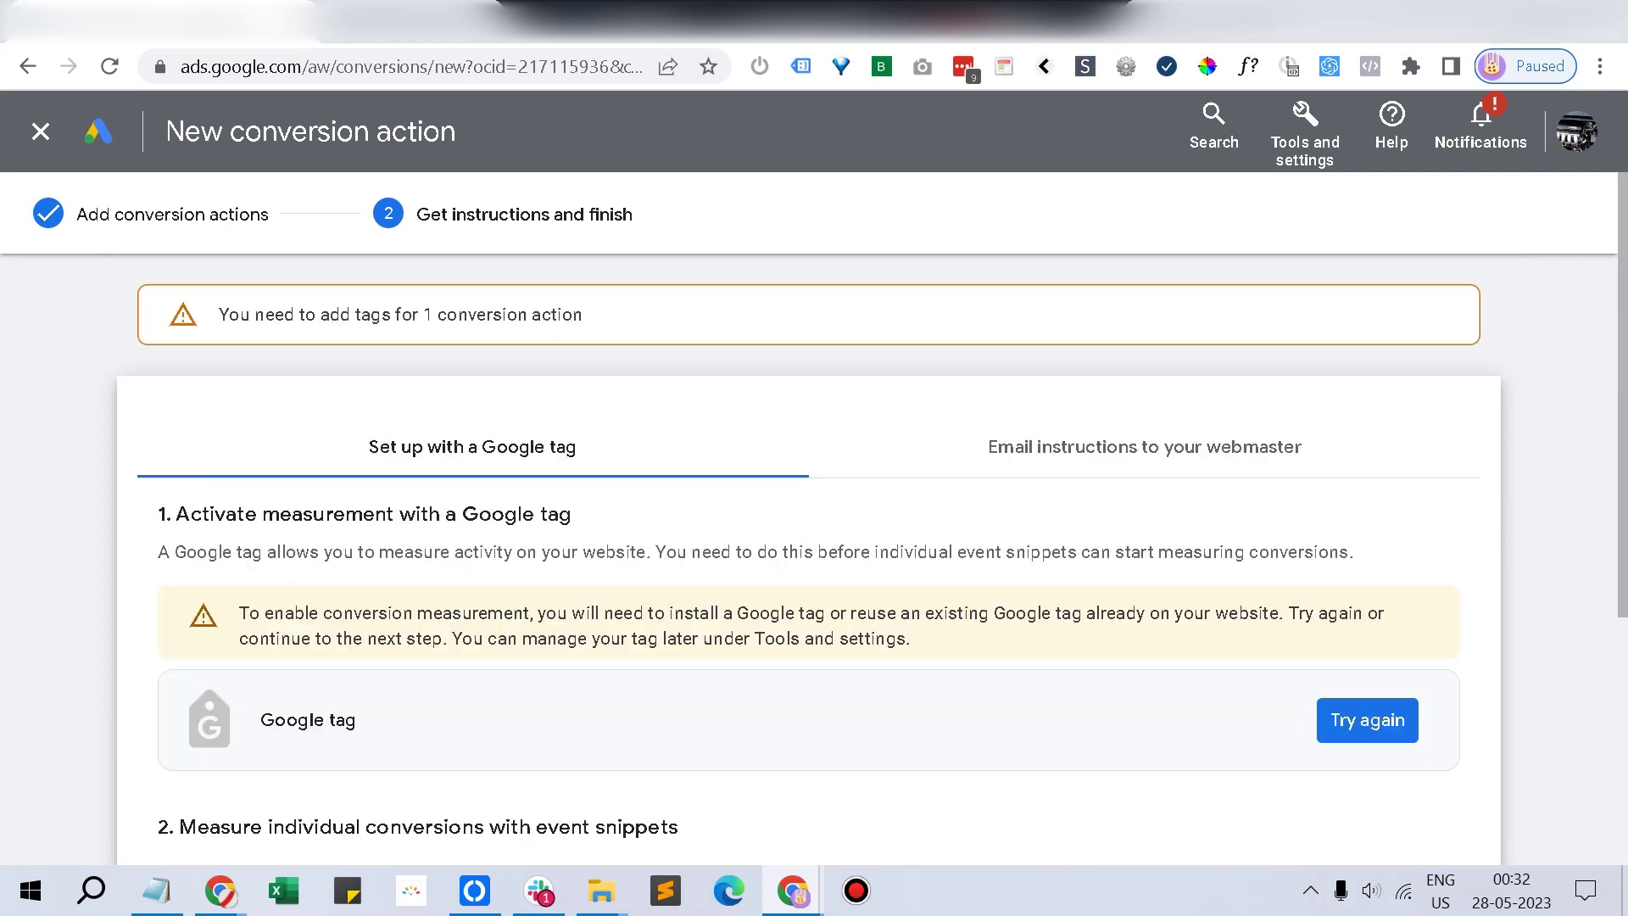
pyautogui.scroll(-5, 809, 559)
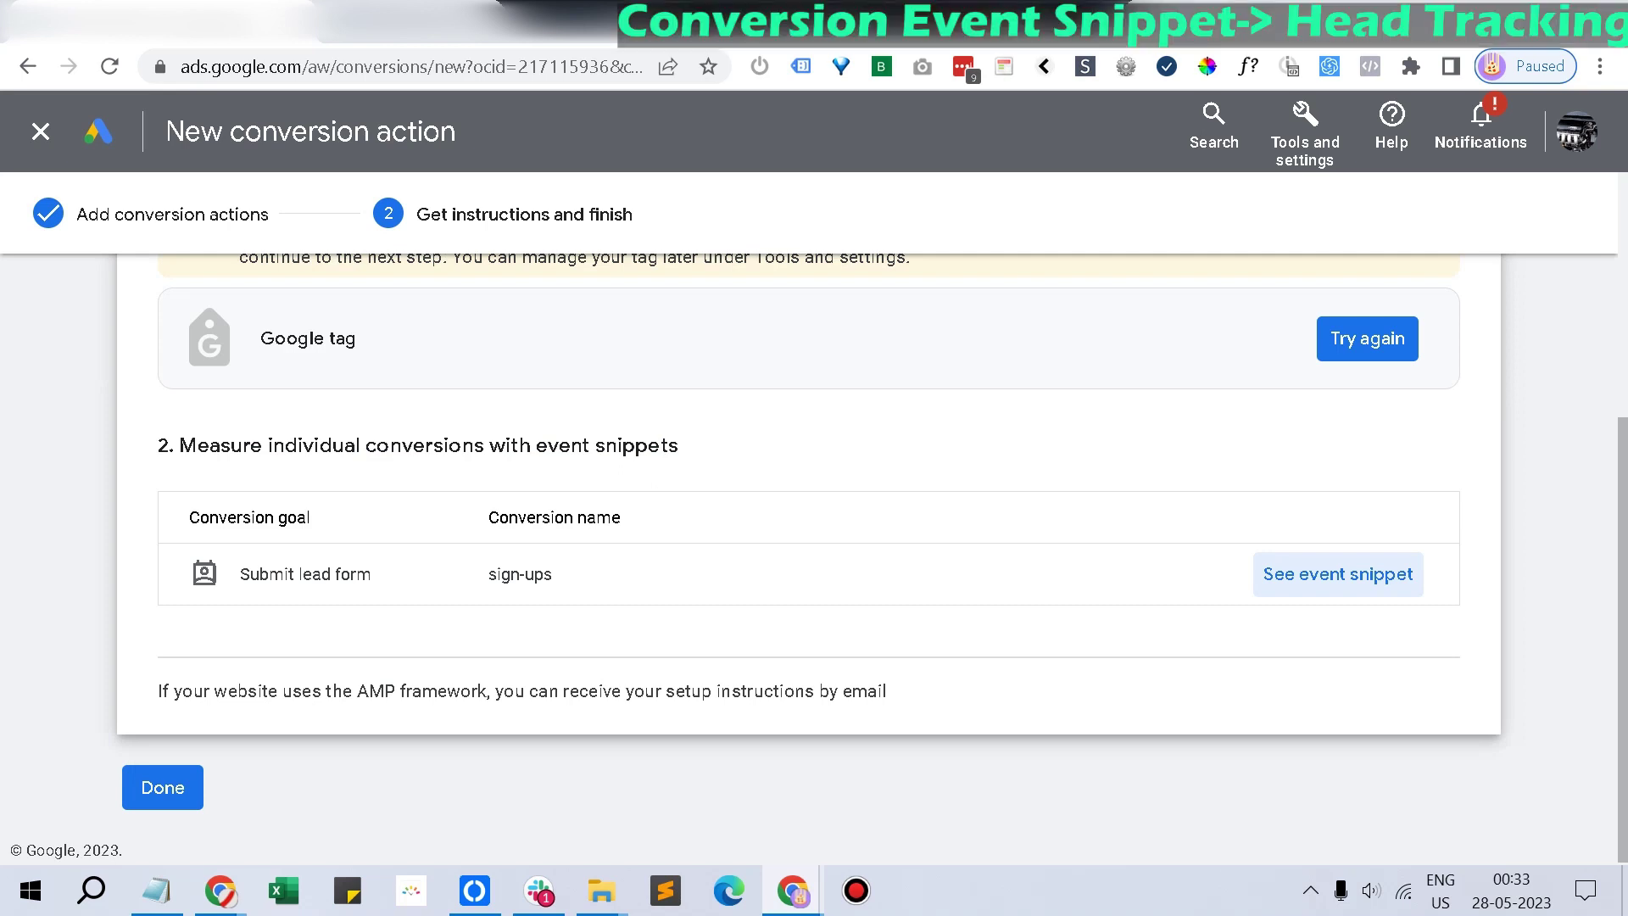
pyautogui.click(1337, 574)
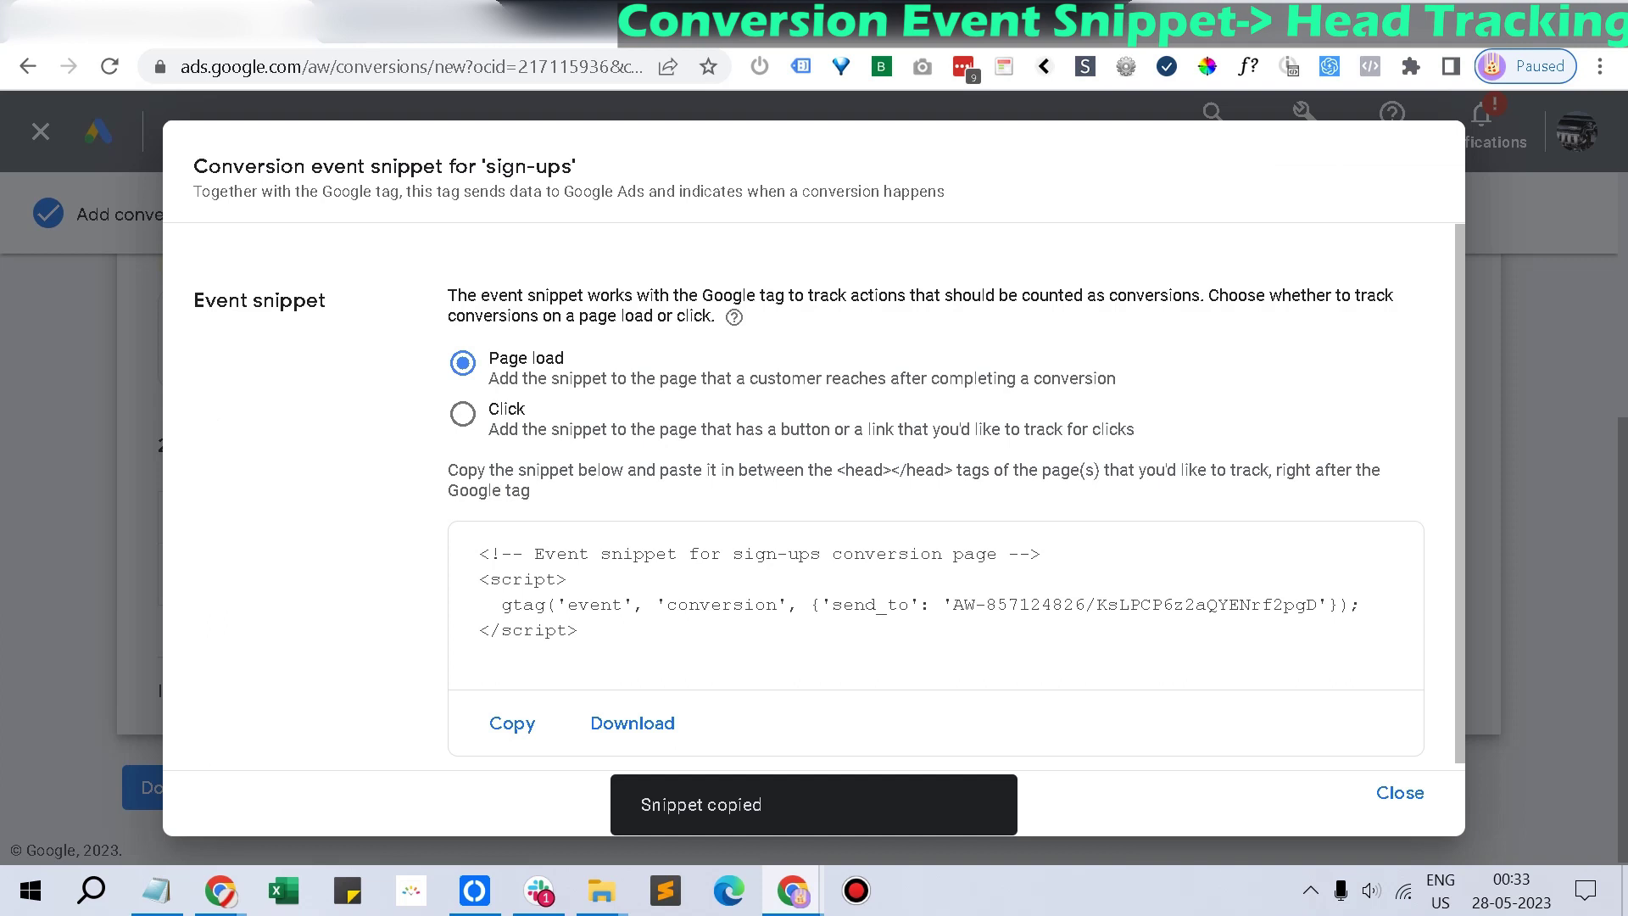
# Switch to GoHighLevel and open the thank you page of the min funnel for editing in the same tab.
pyautogui.moveTo(221, 890)
pyautogui.click(418, 788)
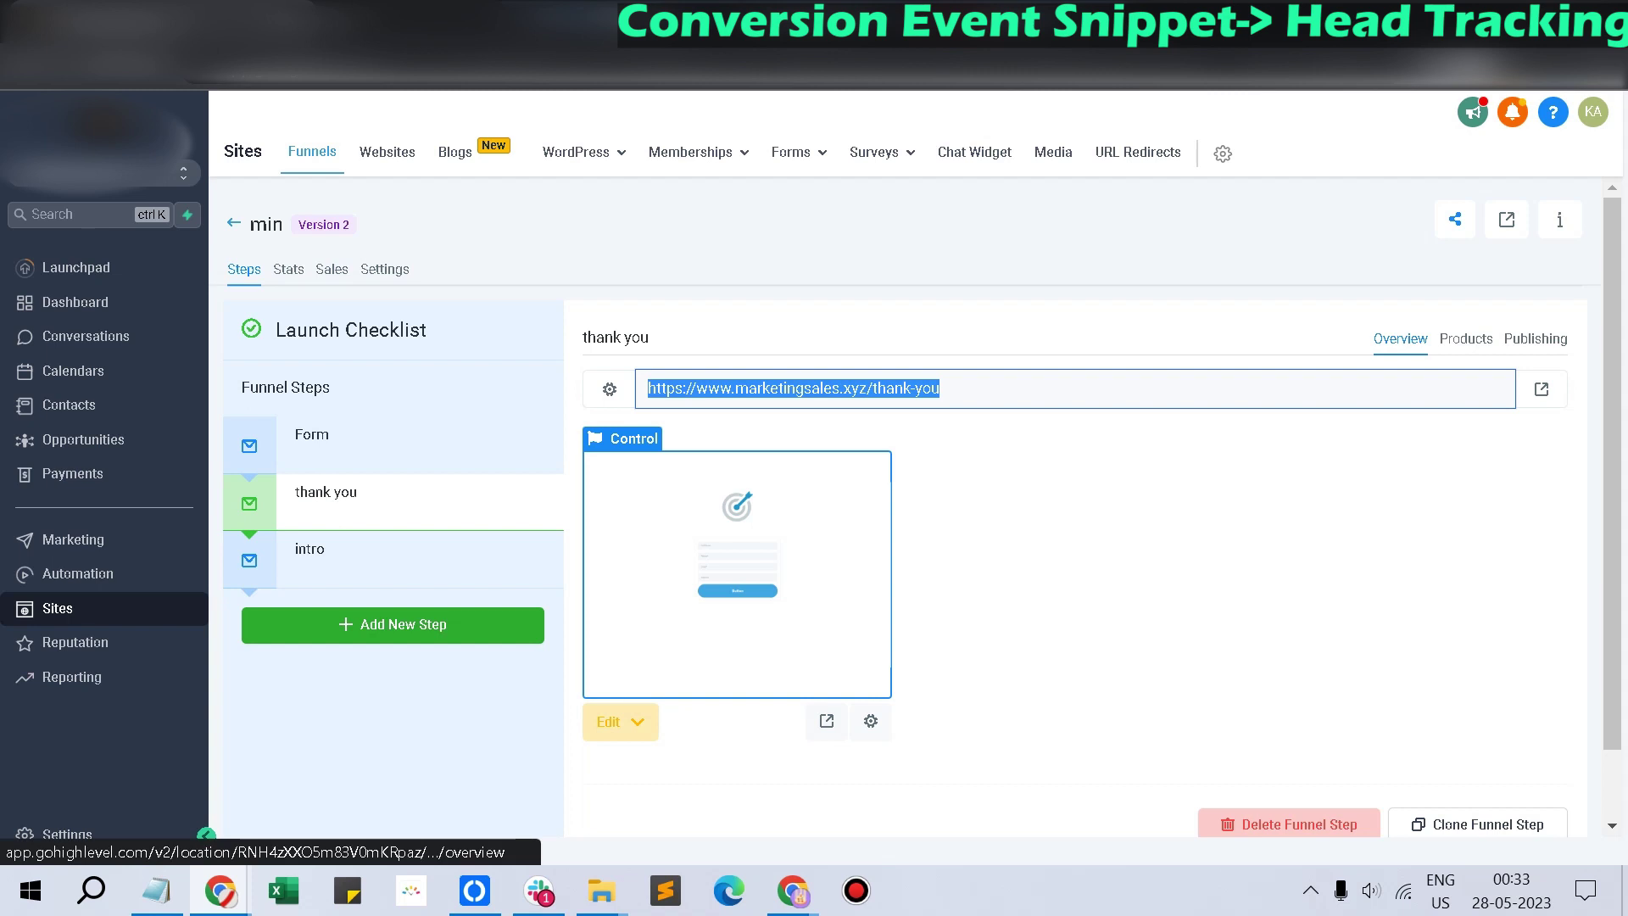
pyautogui.click(384, 269)
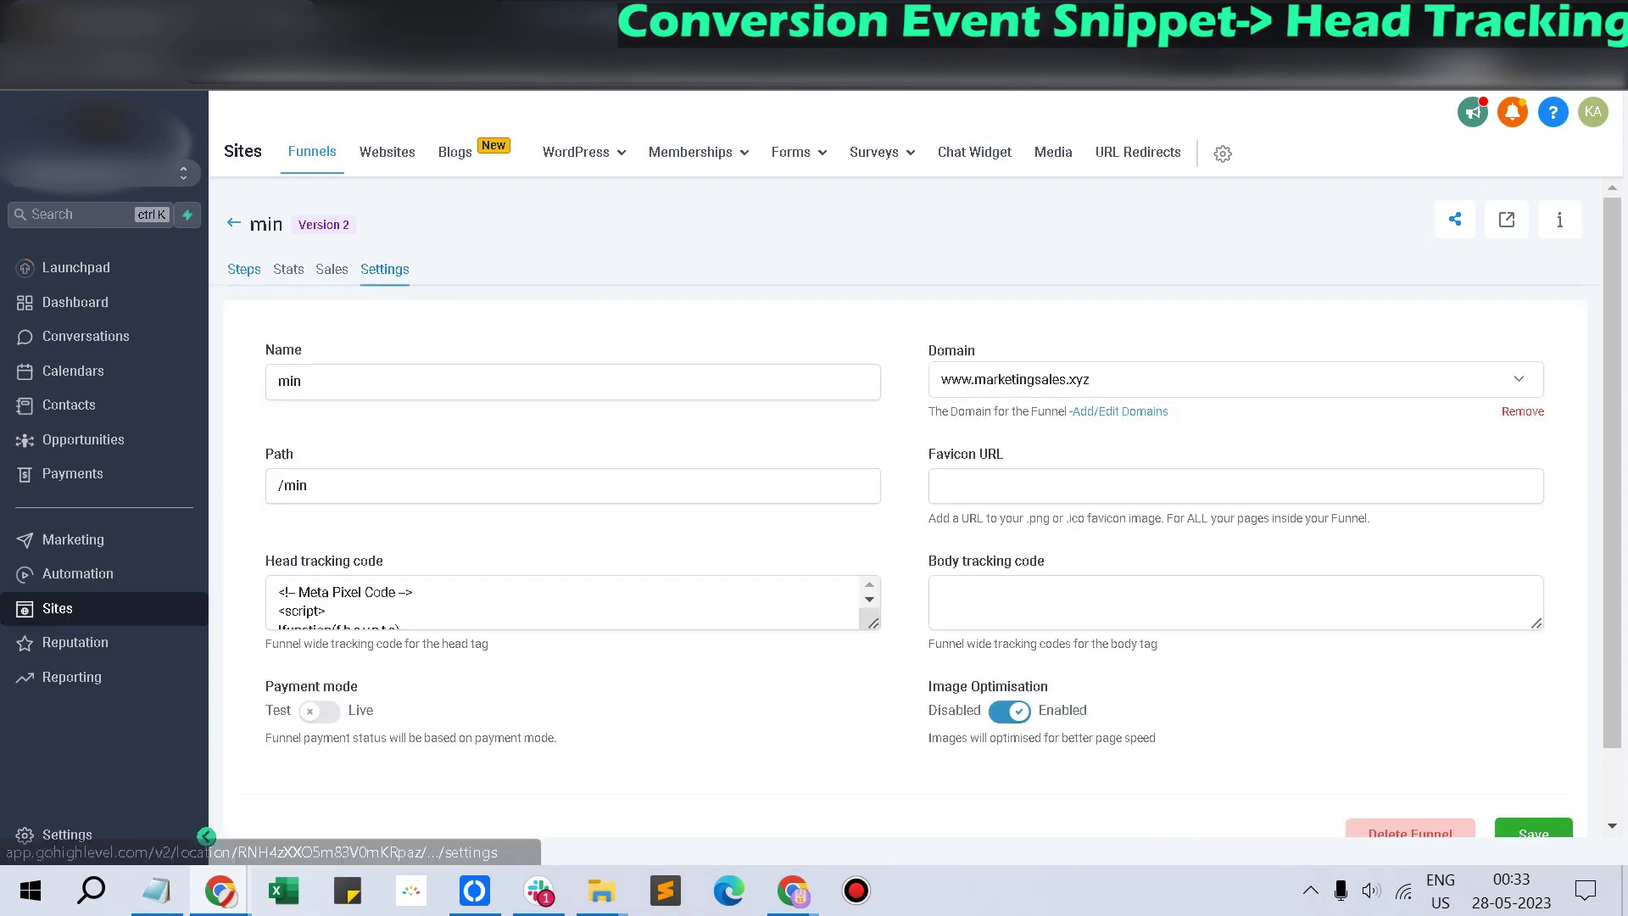
pyautogui.click(244, 269)
pyautogui.click(325, 492)
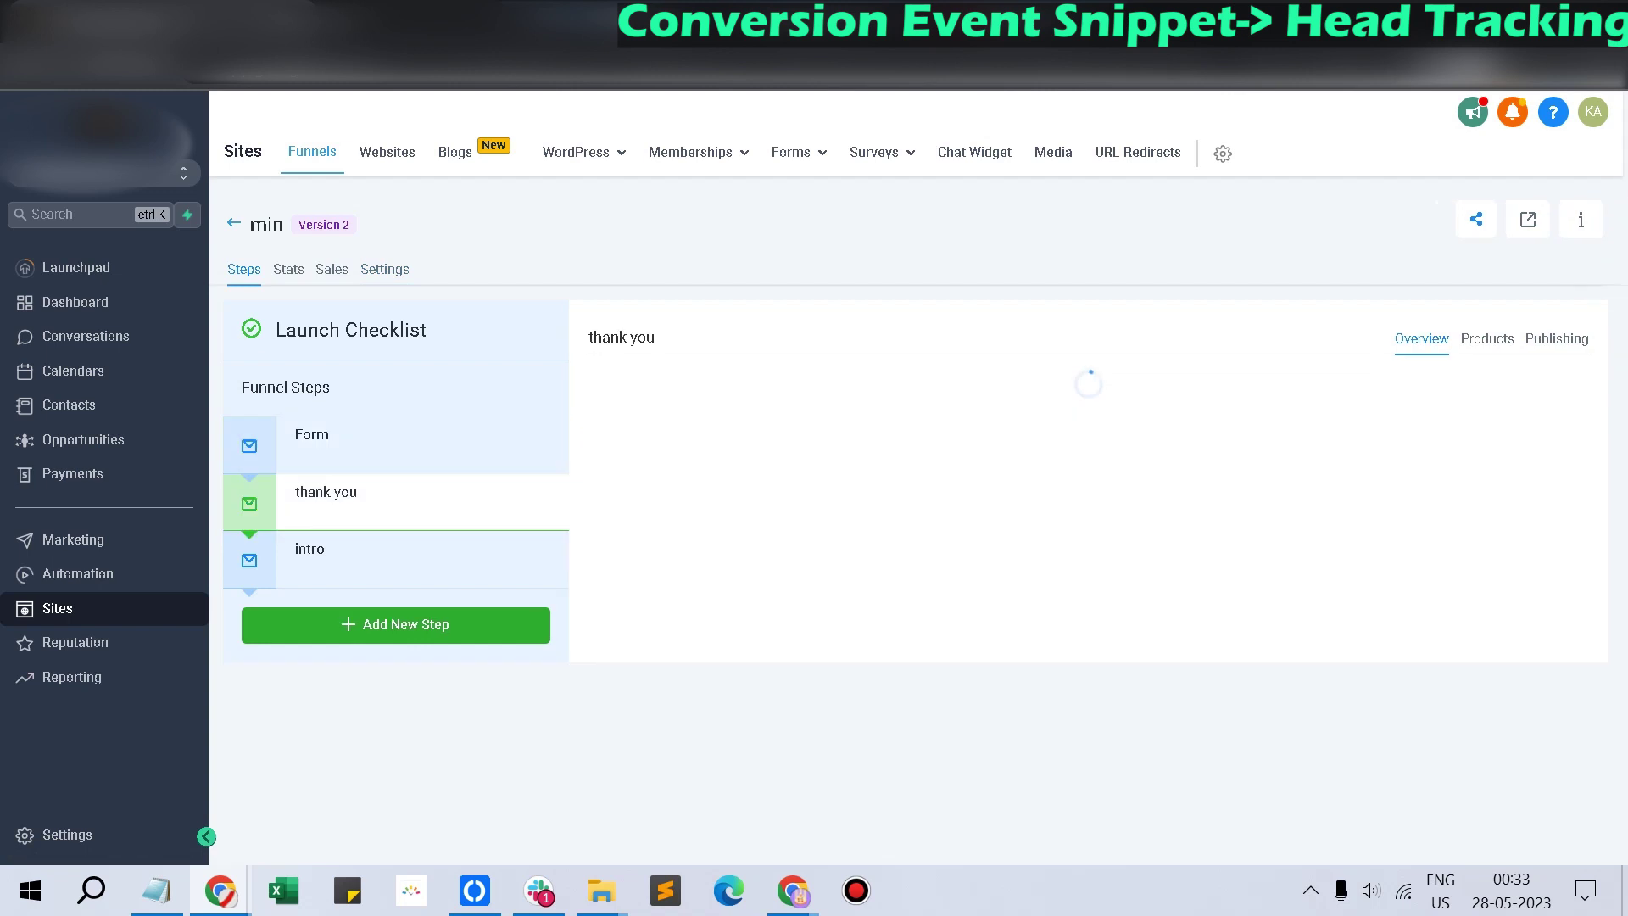
pyautogui.click(620, 721)
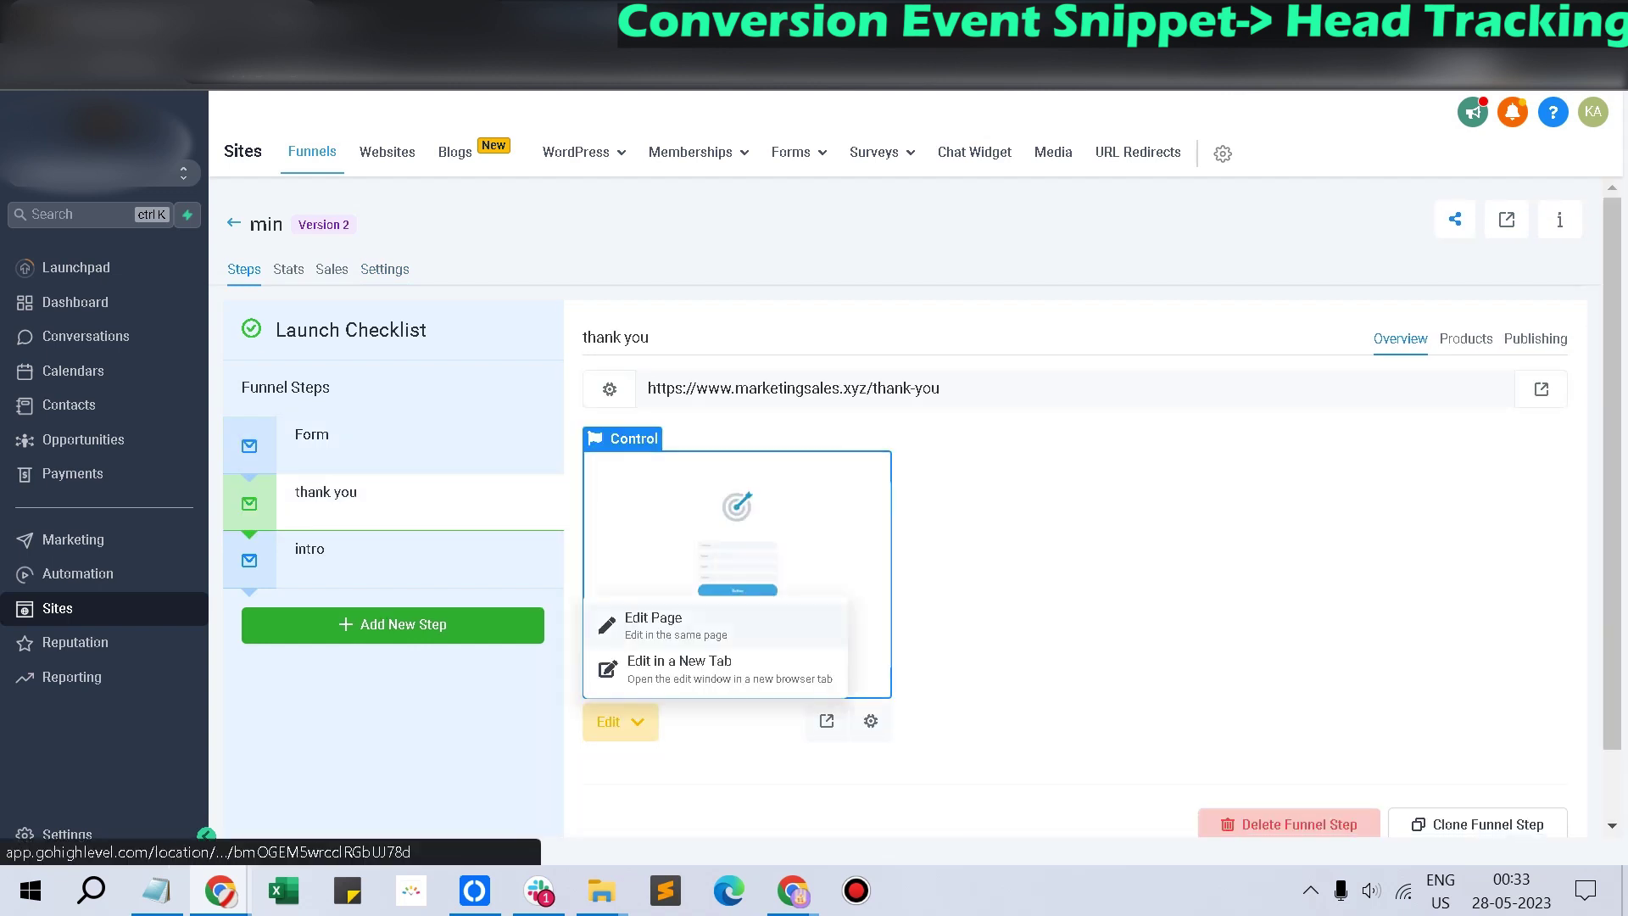
pyautogui.click(653, 625)
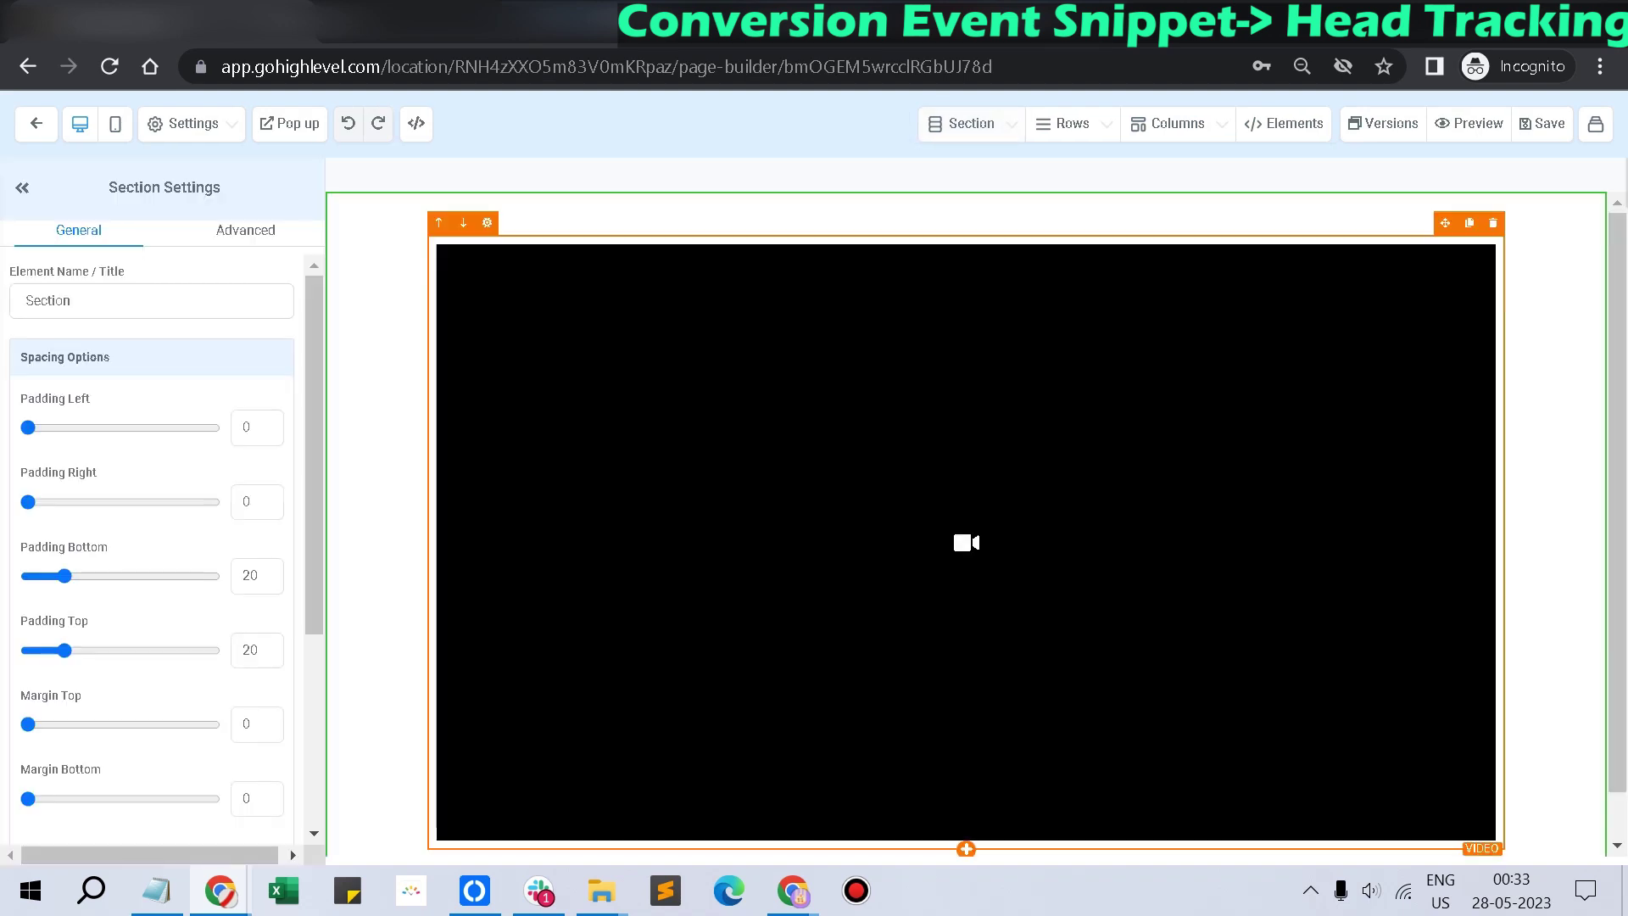
# Paste the sign-ups event snippet into the thank you page's header tracking code, save it and return to the funnel steps.
pyautogui.click(191, 123)
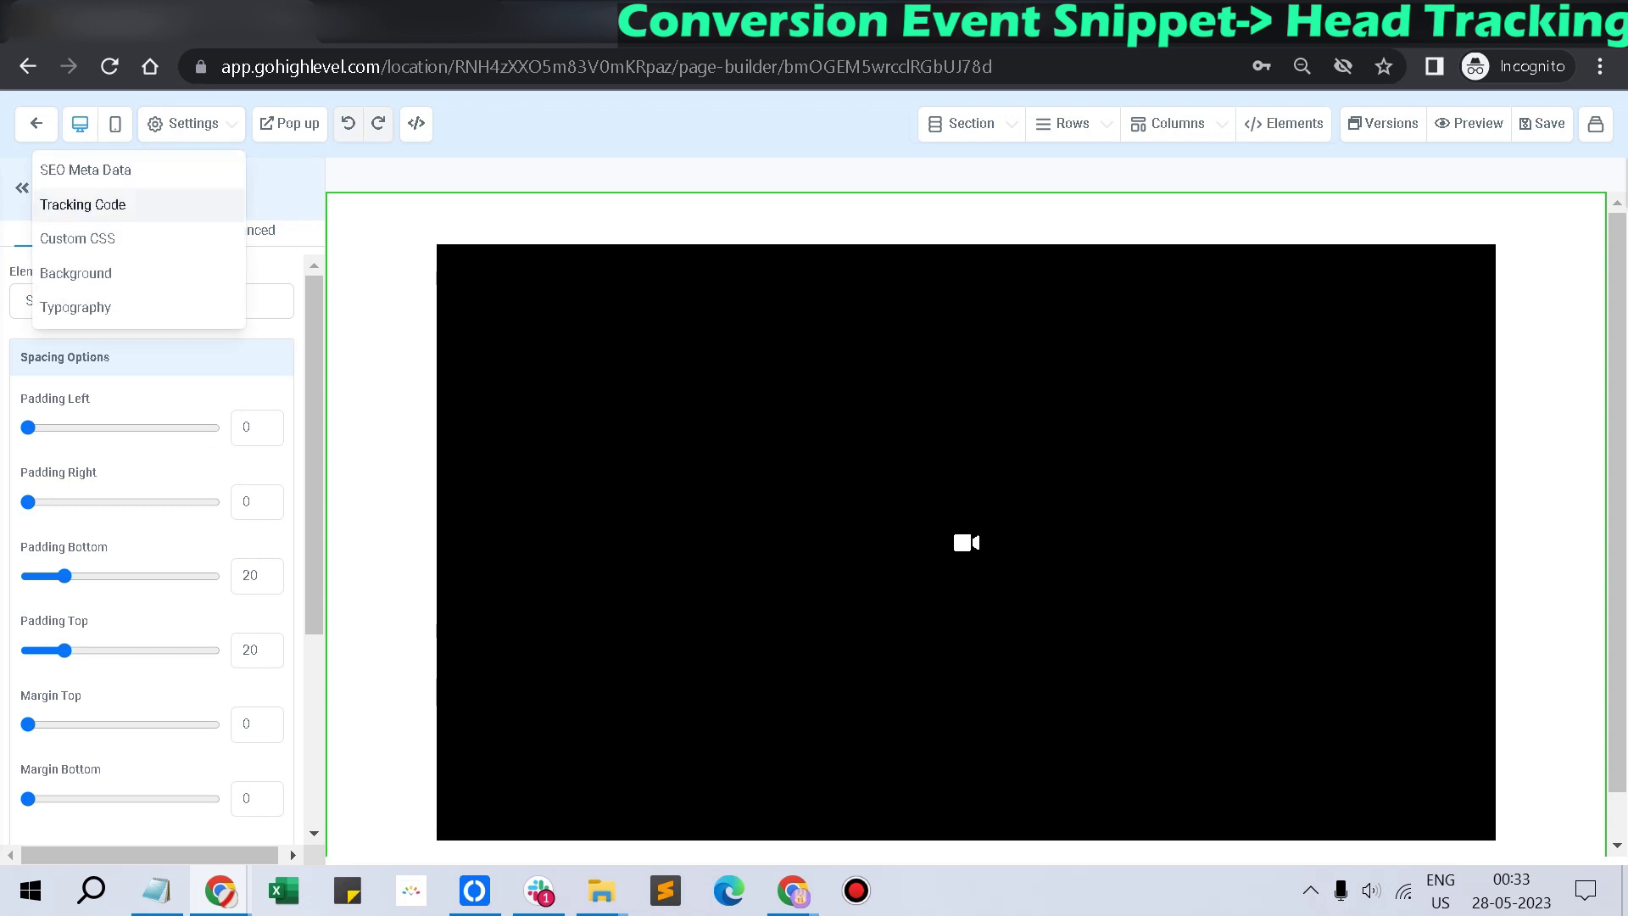
pyautogui.click(82, 204)
pyautogui.click(490, 331)
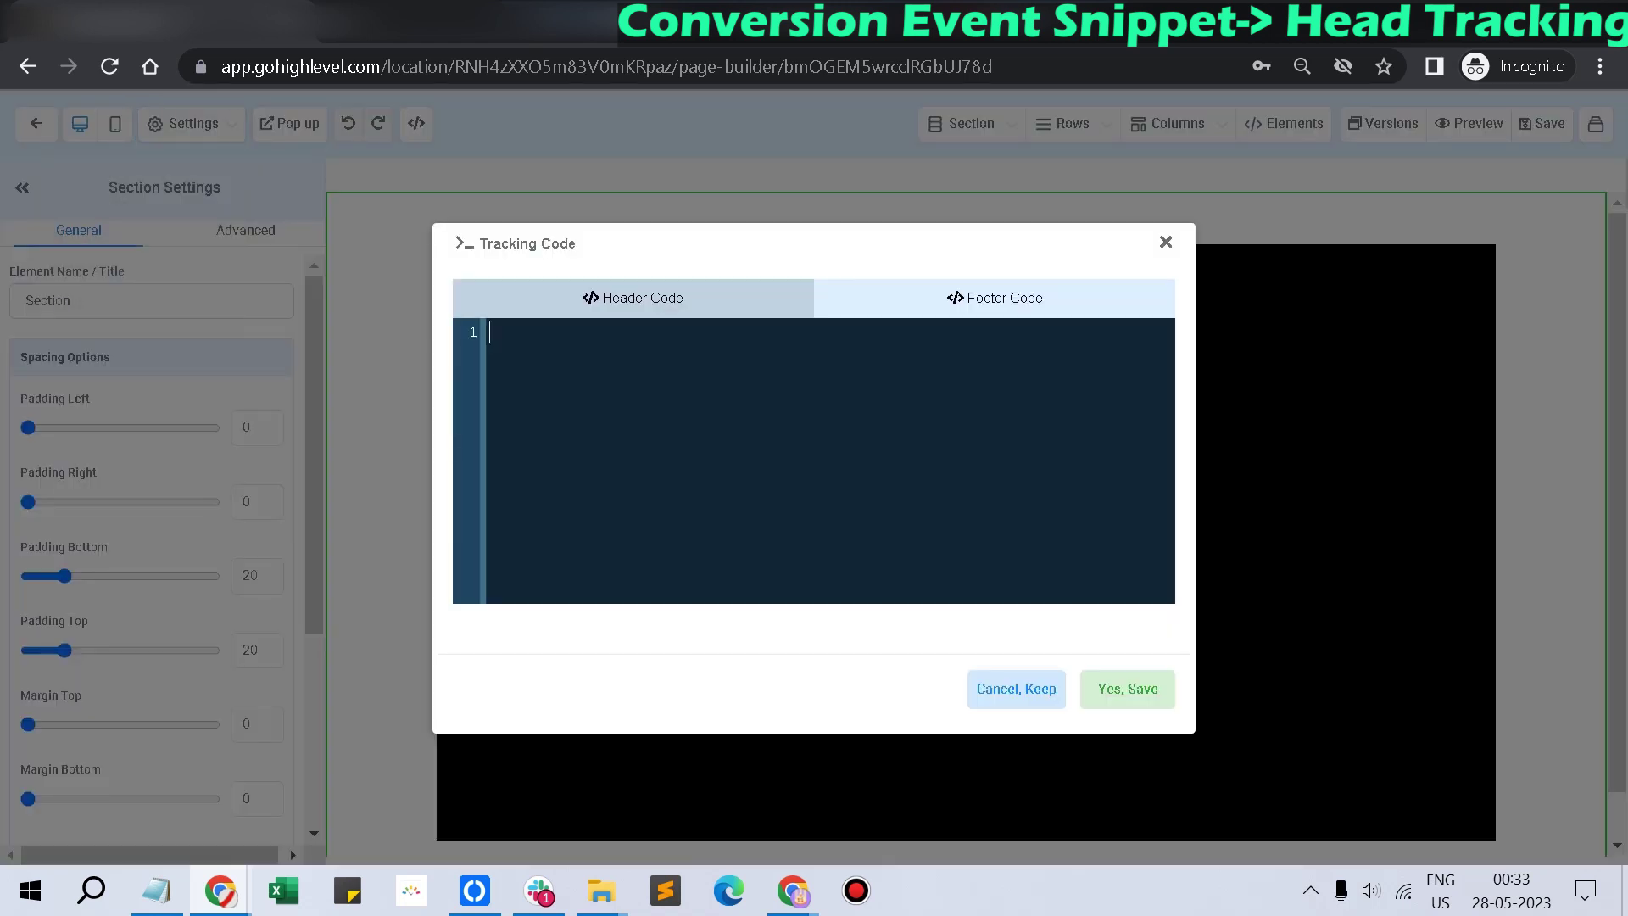
pyautogui.write("<!-- Event snippet for sign-ups conversion page --> <script>   gtag('event', 'conversion', {'send_to': 'AW-857124826/KsLPCP6z2aQYENrf2pgD'}); </script>")
pyautogui.click(1127, 689)
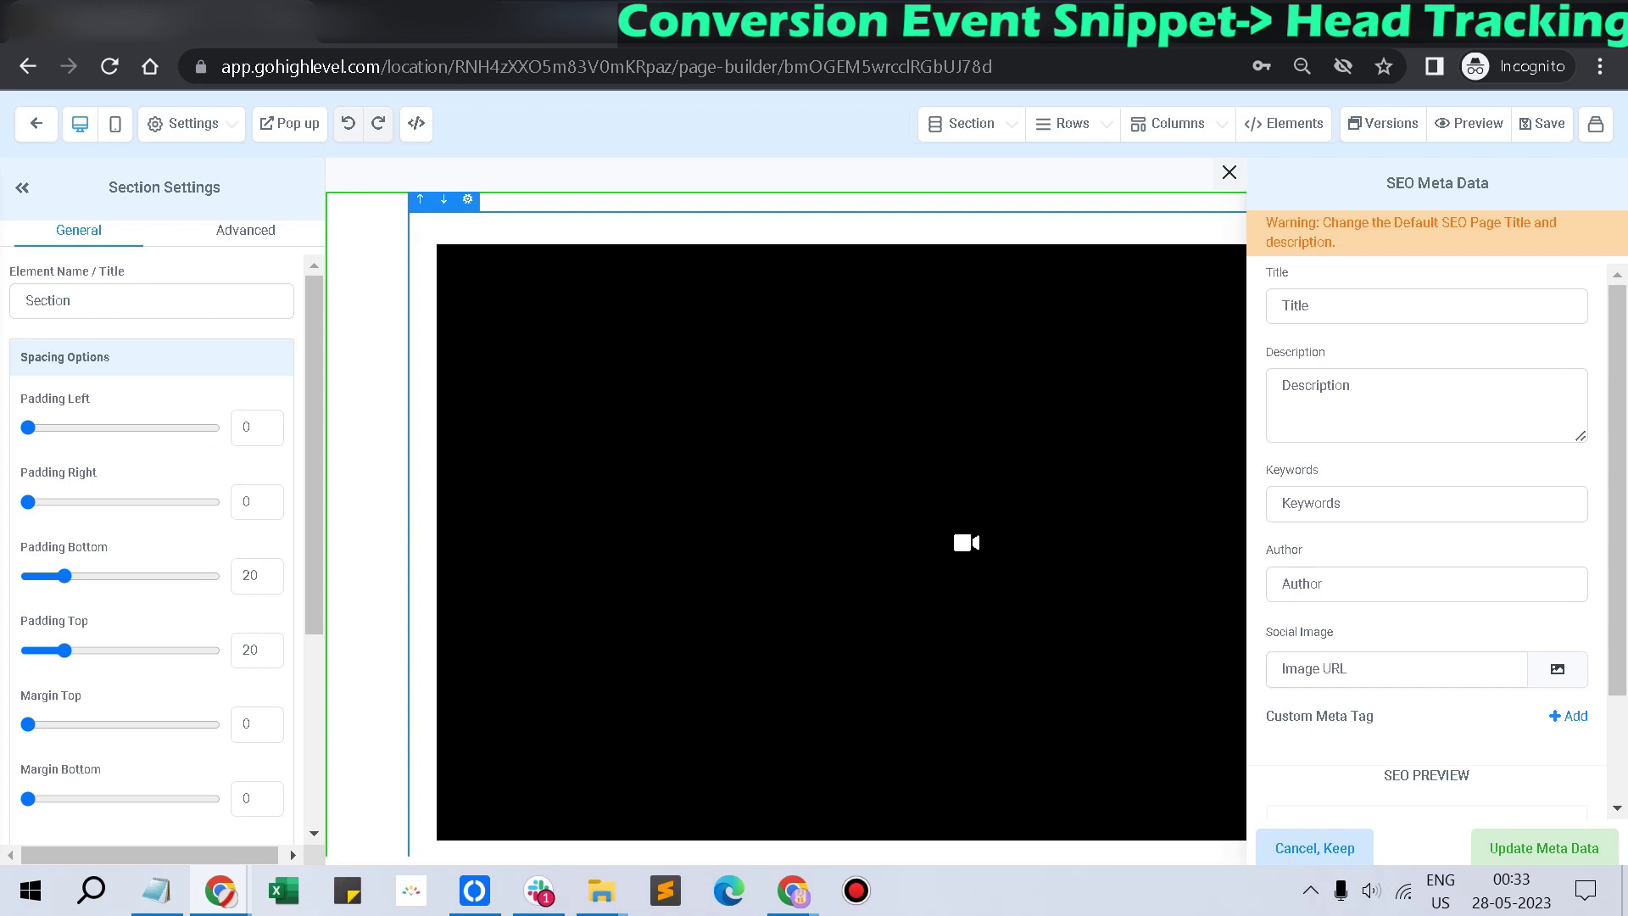
pyautogui.click(37, 123)
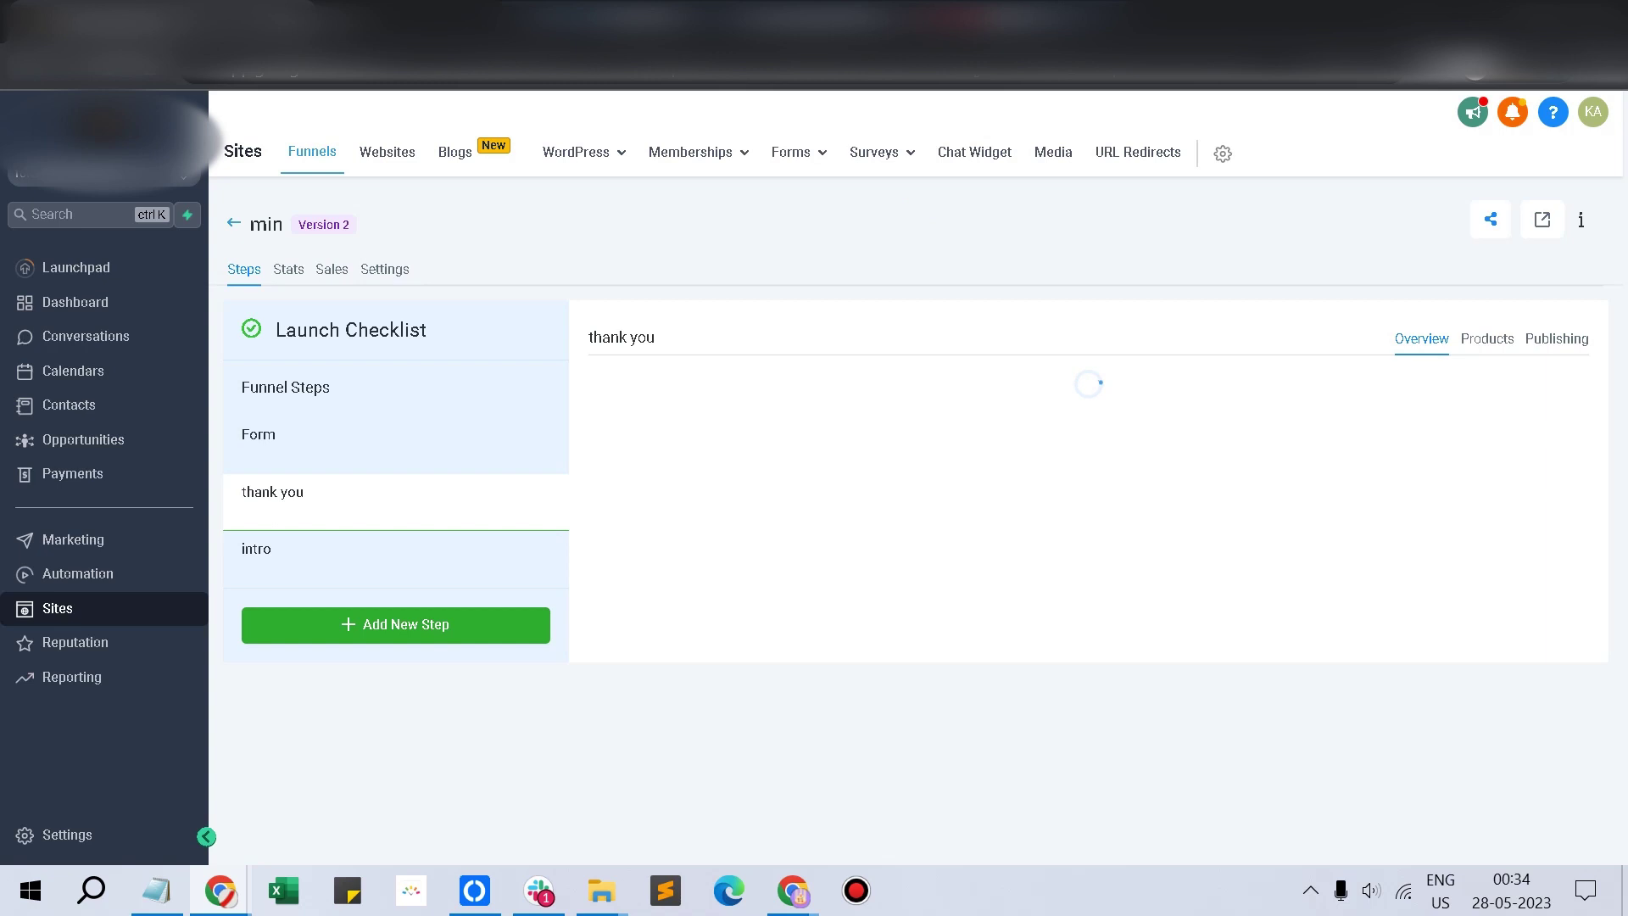
# Copy the thank you step's URL and enter it as the address of a new tab in the Google Ads browser window.
pyautogui.moveTo(940, 389); pyautogui.dragTo(646, 388)
pyautogui.hotkey('ctrl', 'c')
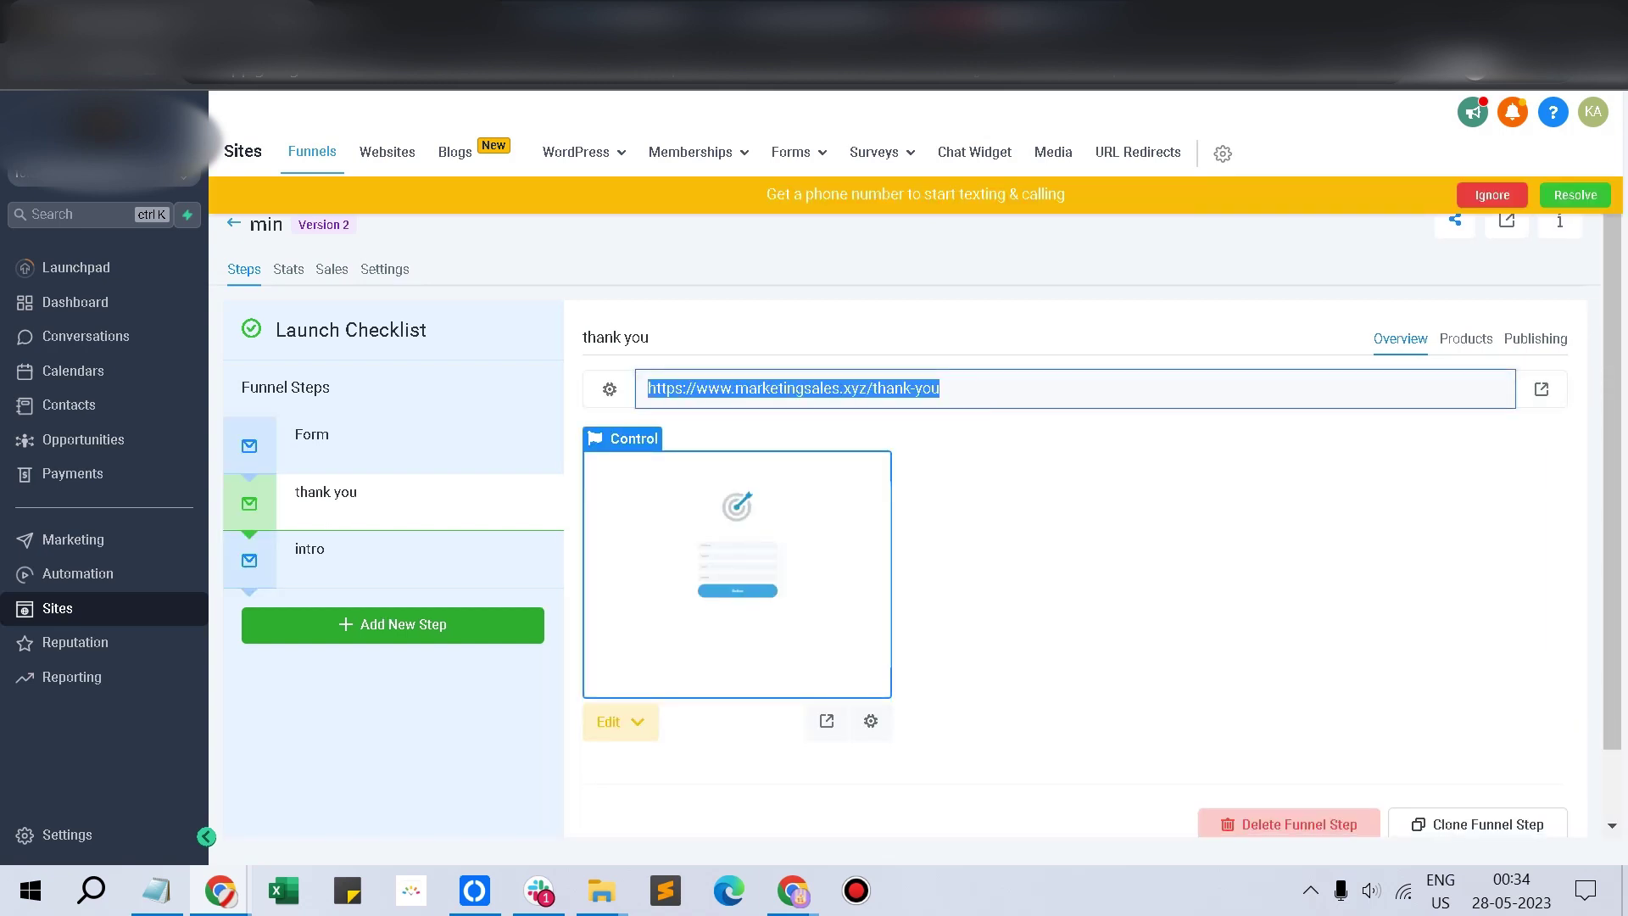
pyautogui.click(793, 891)
pyautogui.click(657, 776)
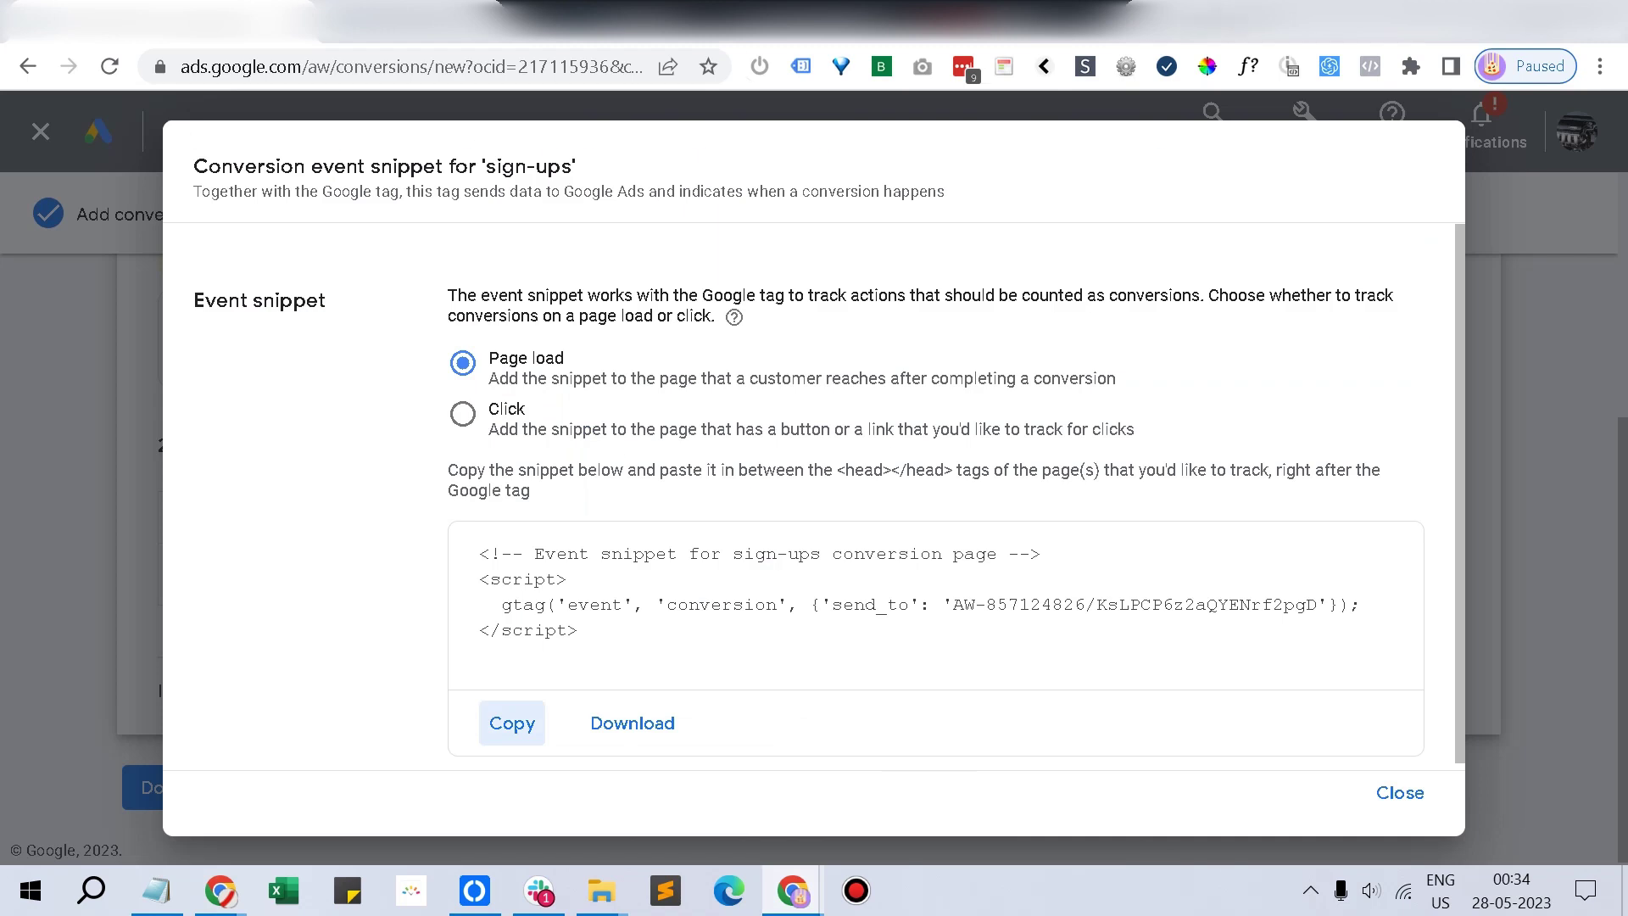
pyautogui.hotkey('ctrl', 't')
pyautogui.hotkey('ctrl', 'v')
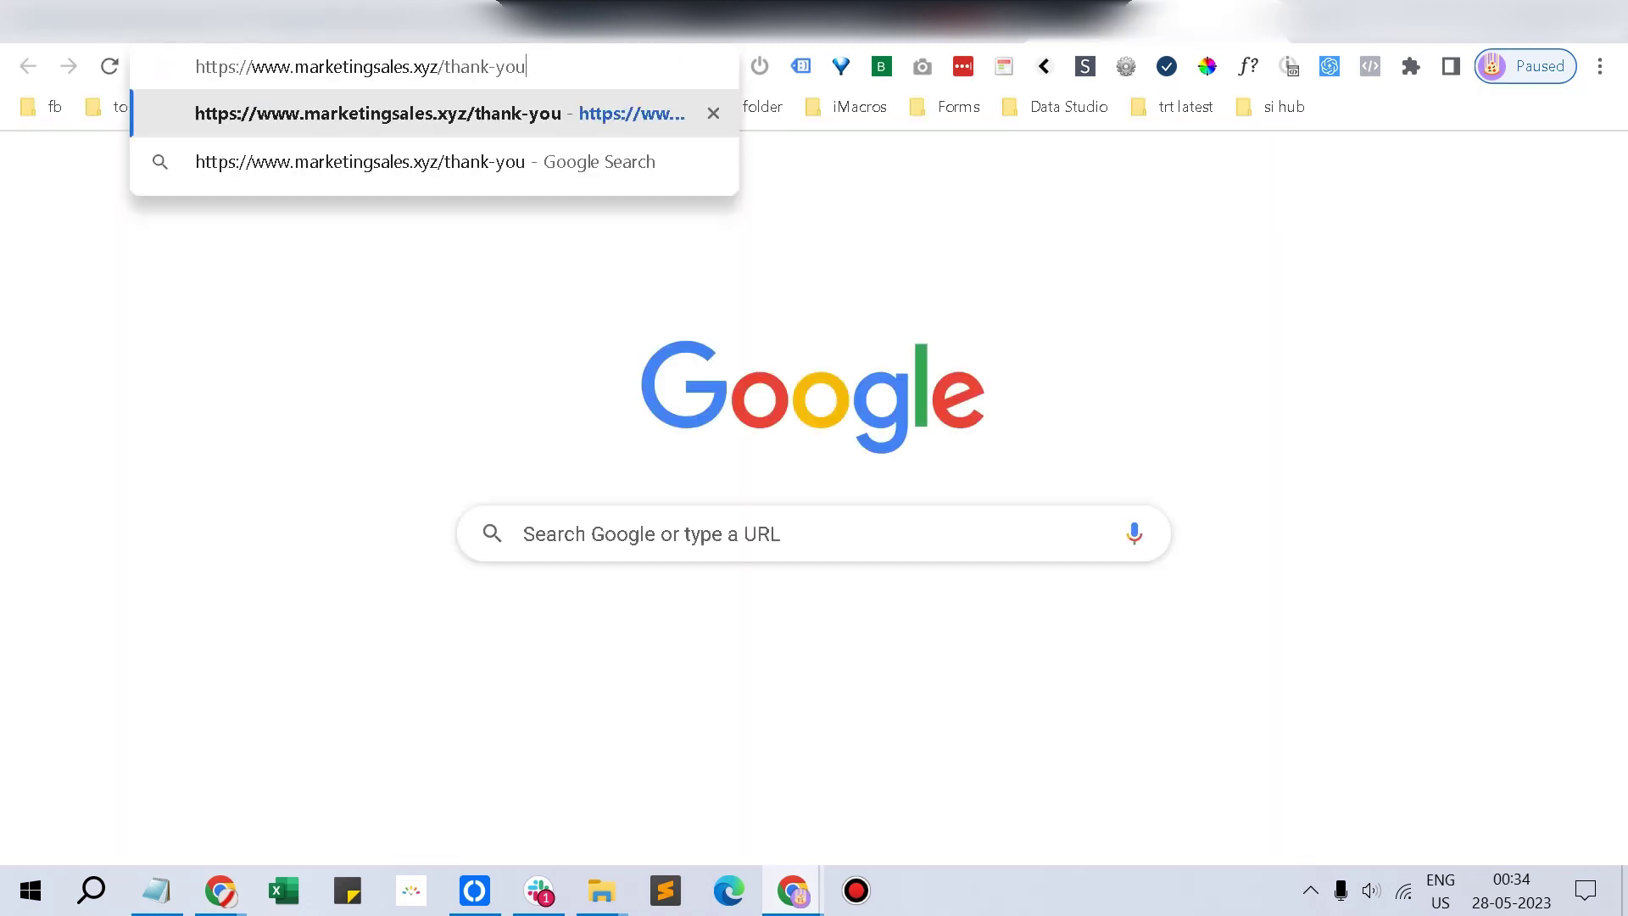
# Enable Tag Assistant Legacy for the new tab, load the thank-you page and open its tag analysis.
pyautogui.click(800, 65)
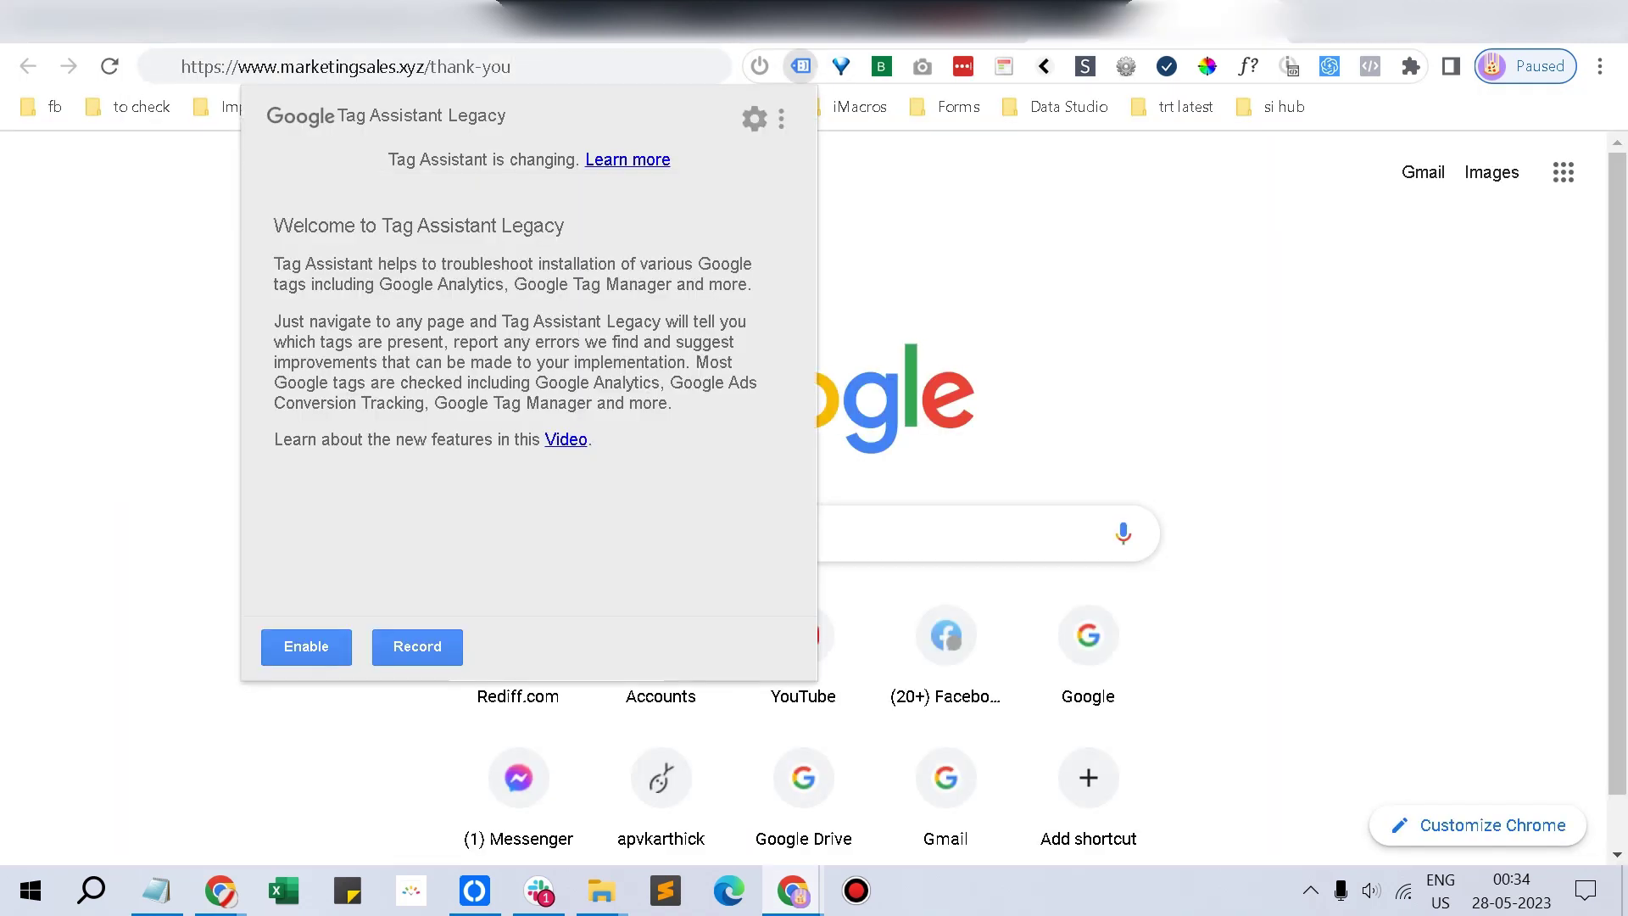
pyautogui.click(305, 646)
pyautogui.press('Escape')
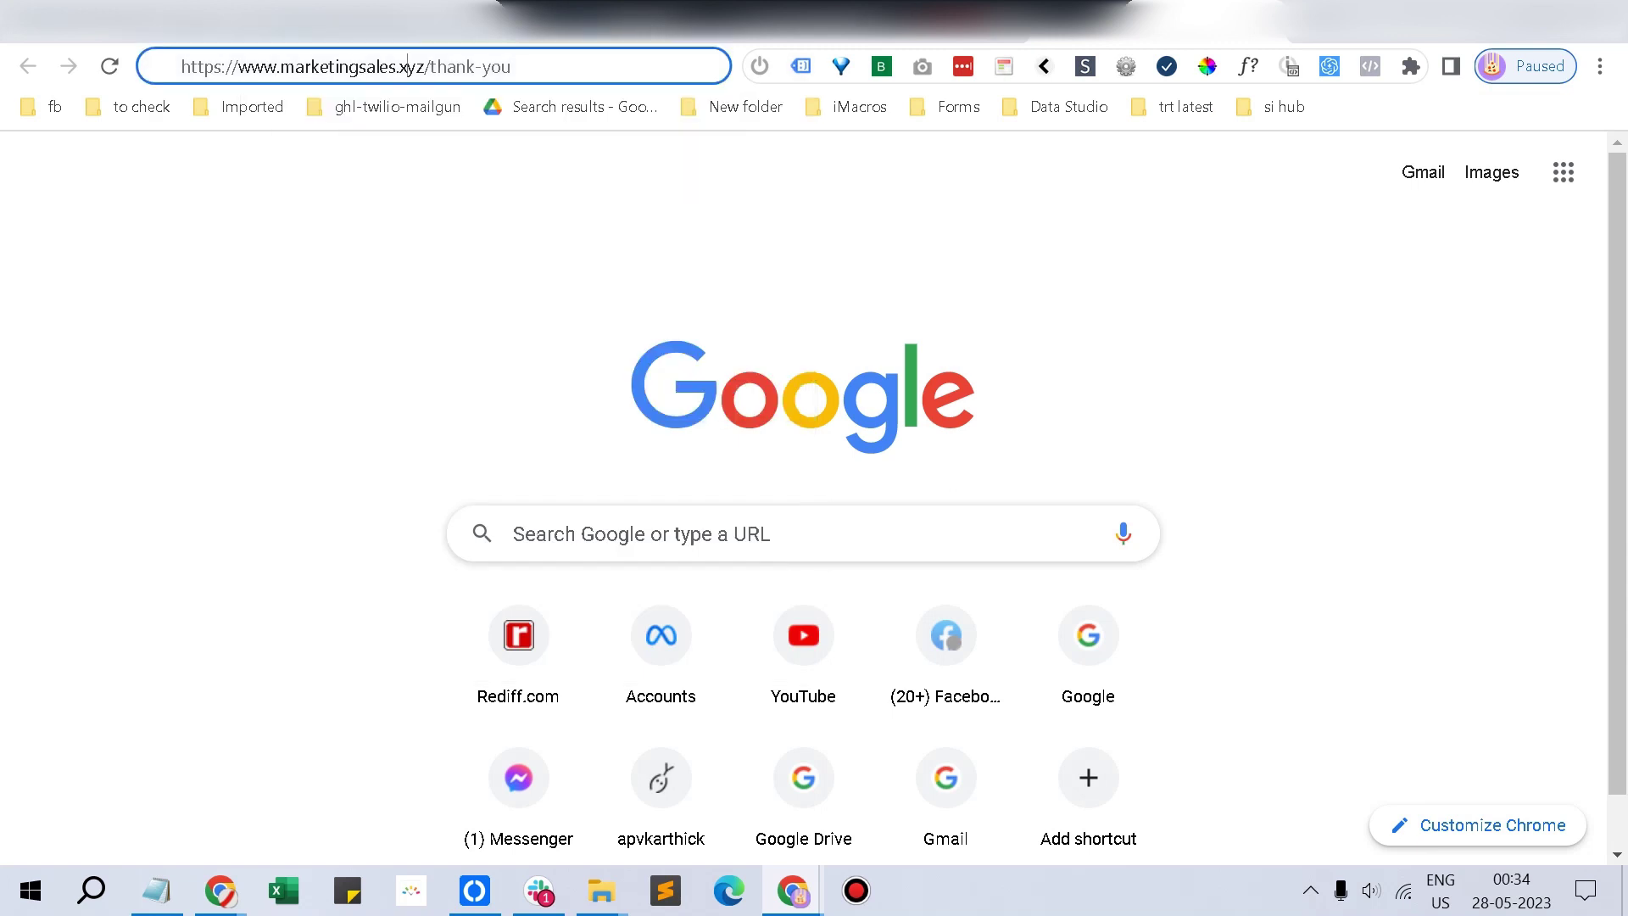
pyautogui.press('Return')
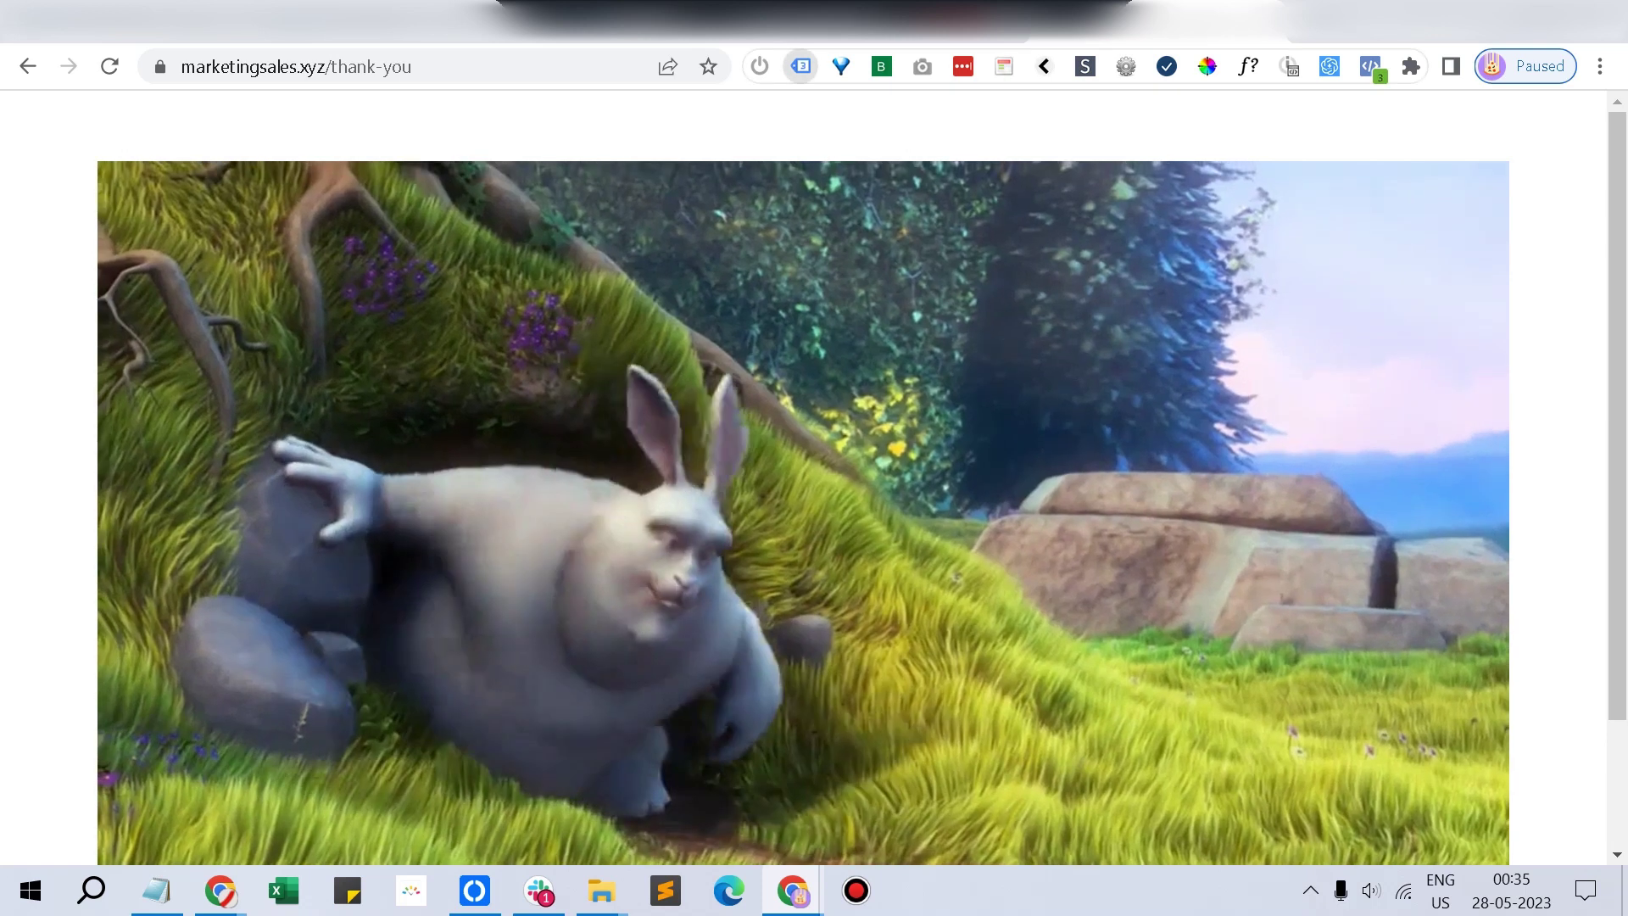
pyautogui.click(800, 66)
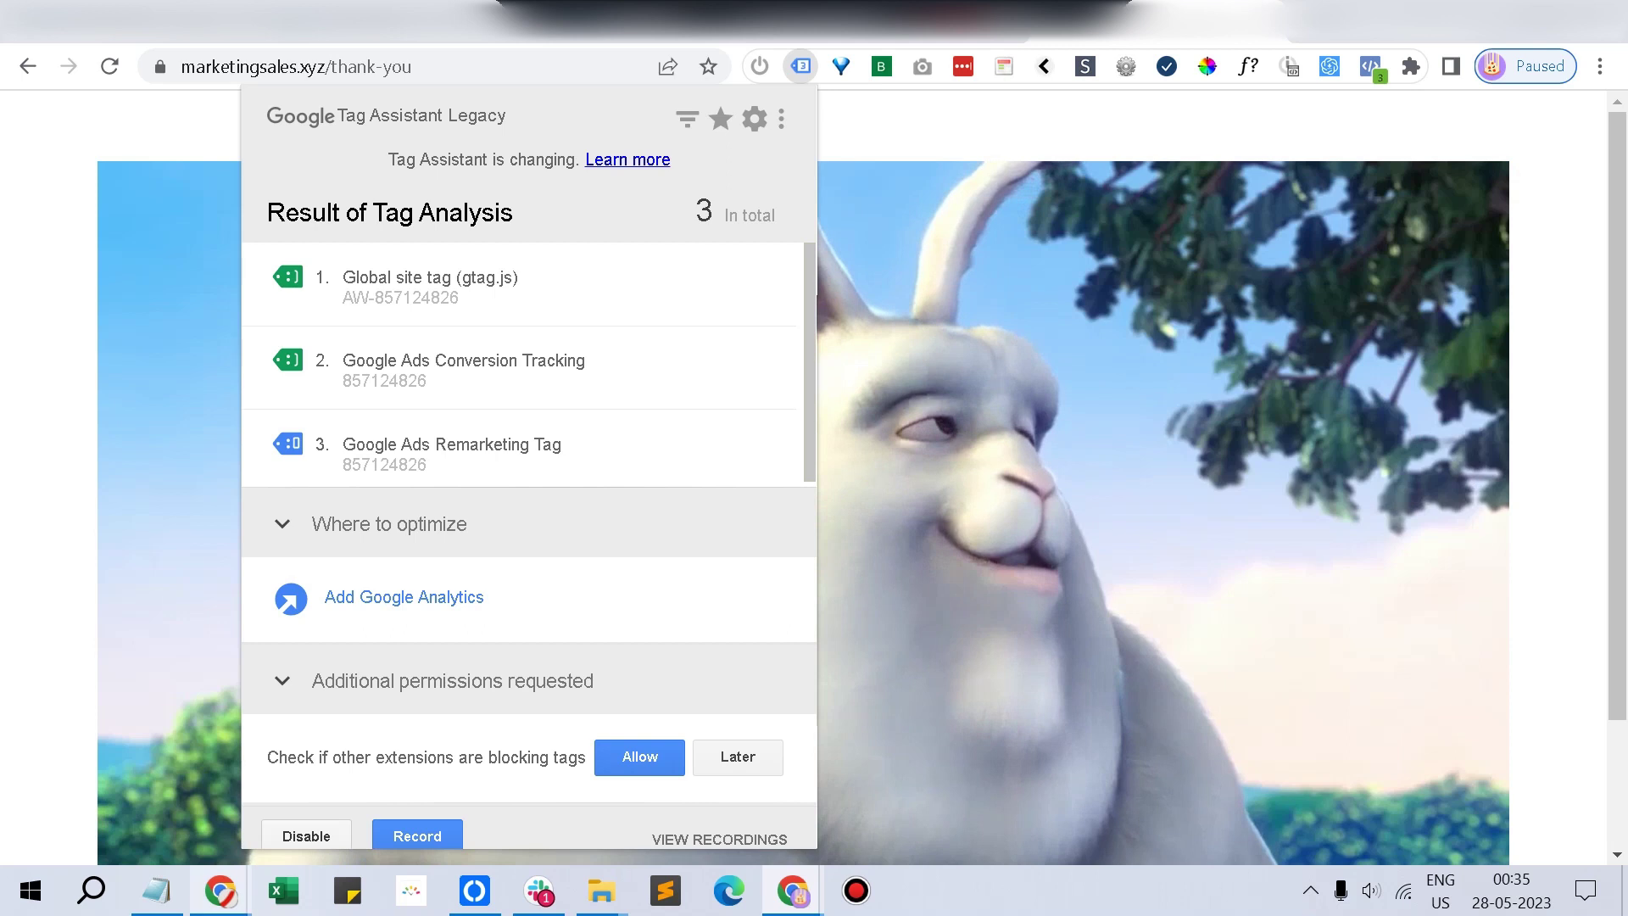
pyautogui.moveTo(221, 890)
pyautogui.click(407, 763)
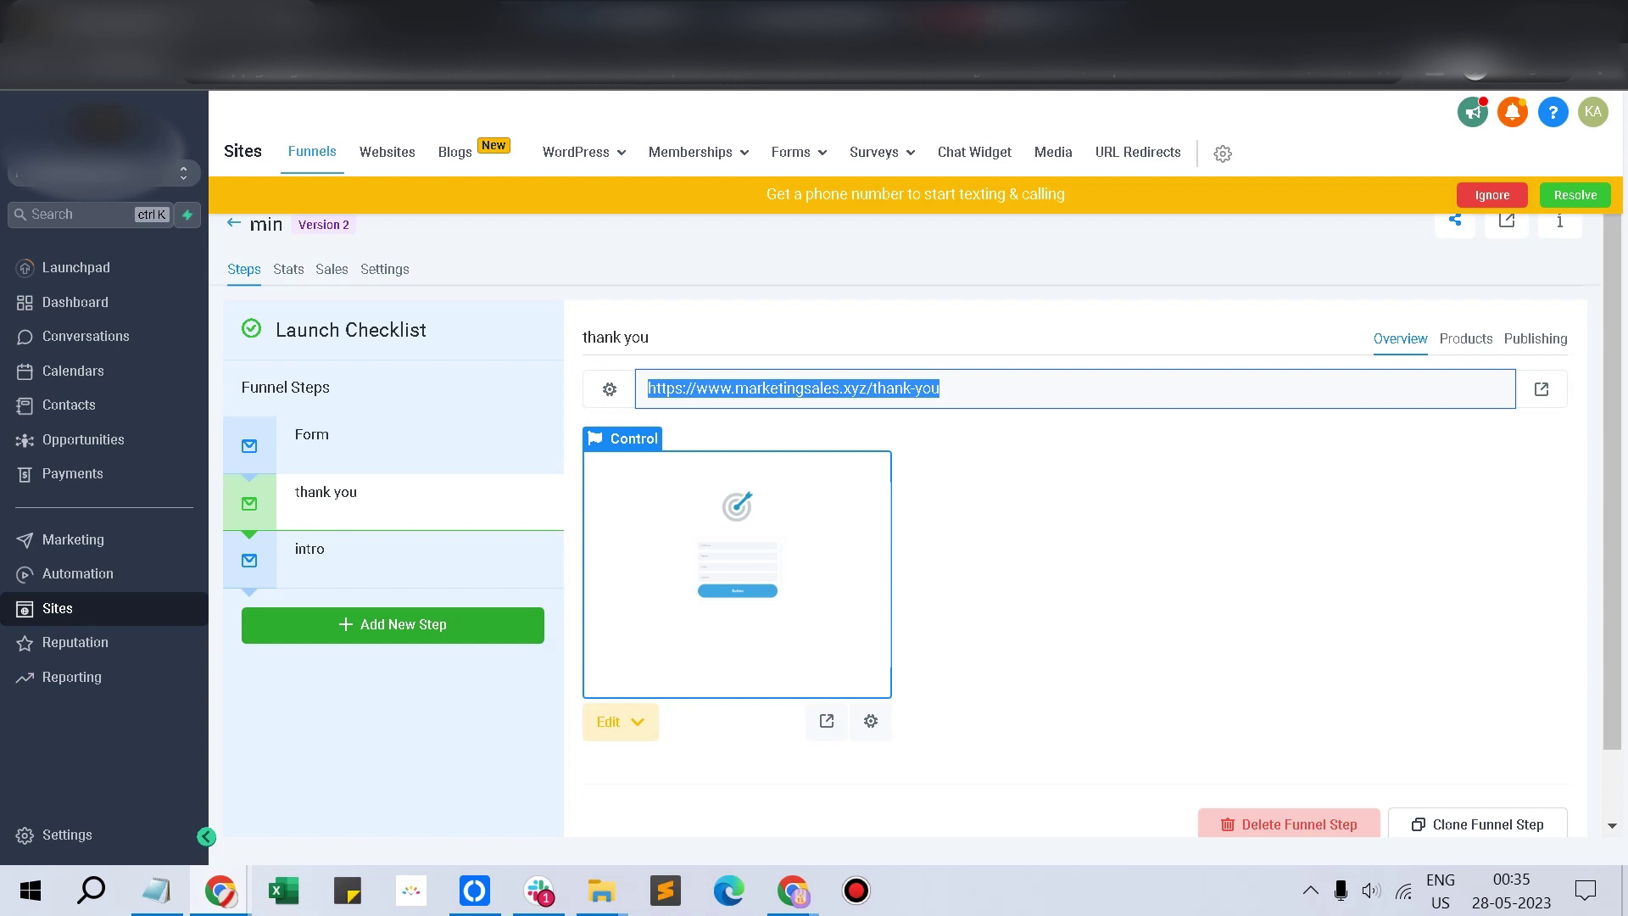
pyautogui.click(793, 890)
pyautogui.click(661, 763)
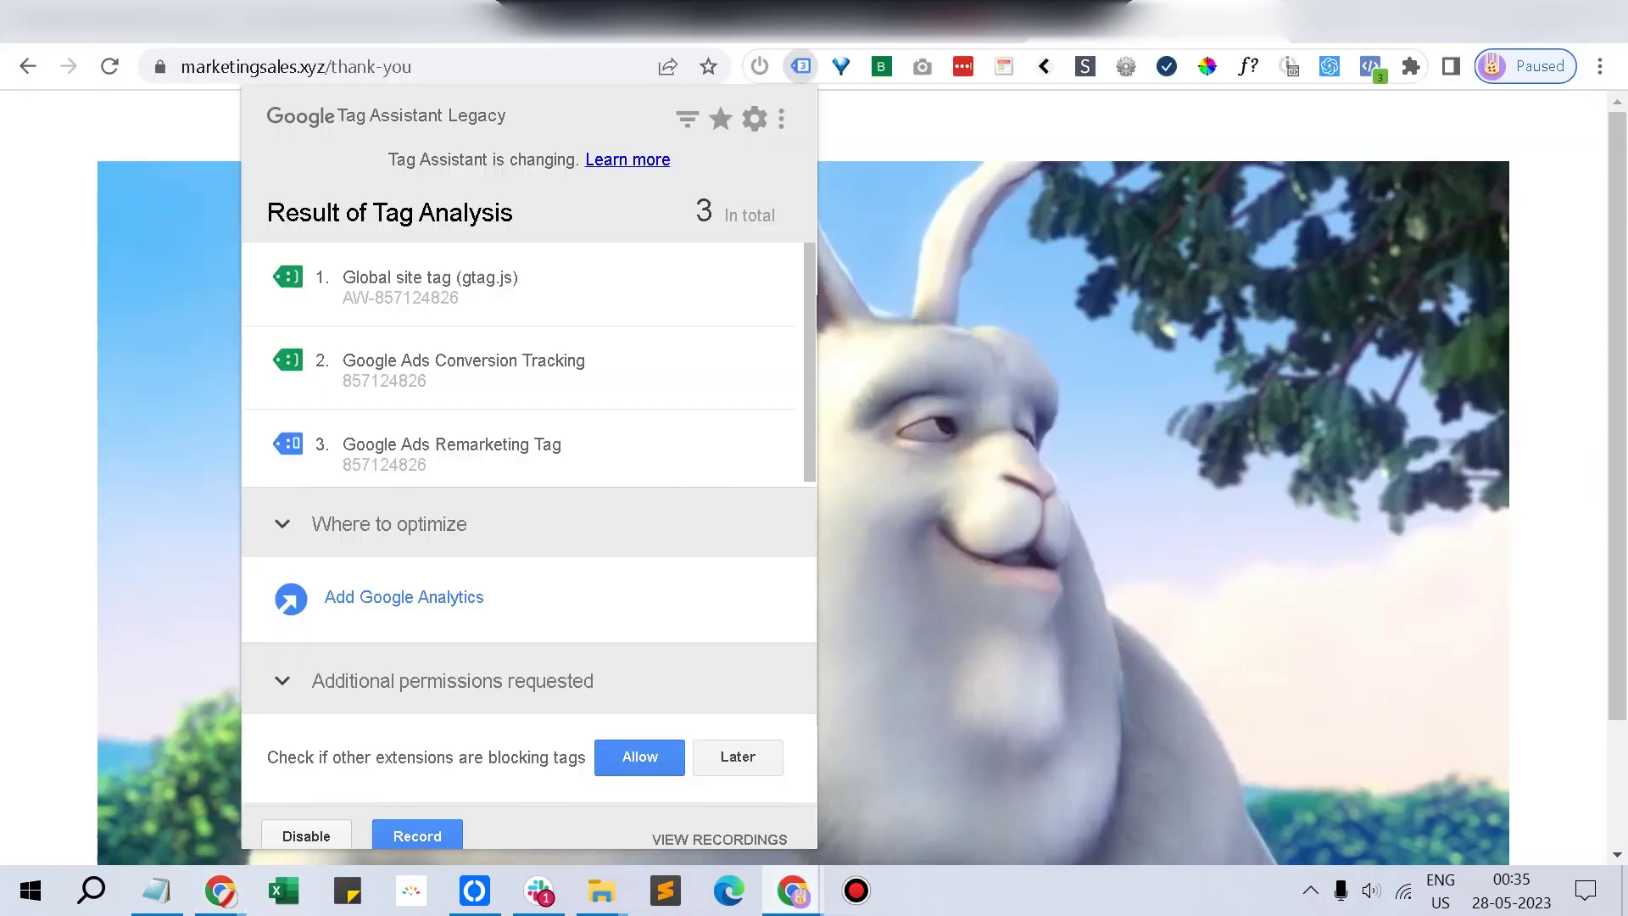